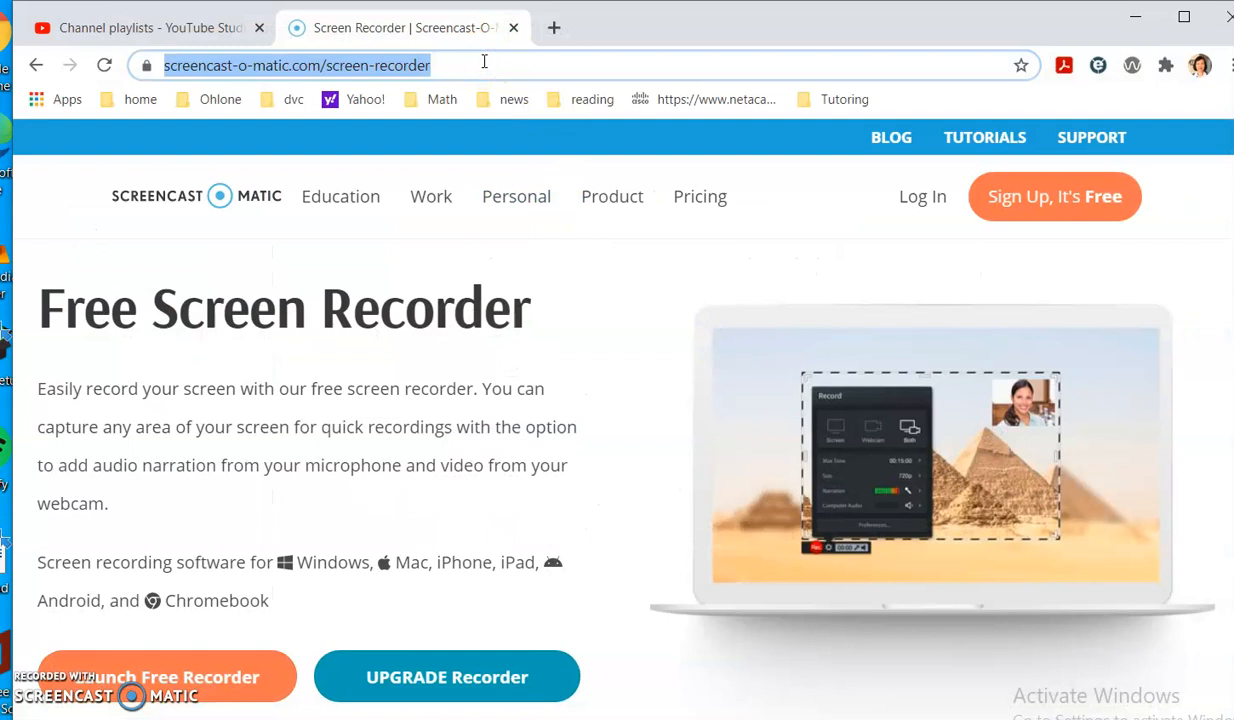
Search the web for 'google sheets' and create a new blank spreadsheet.
{"action": "type", "text": "google "}
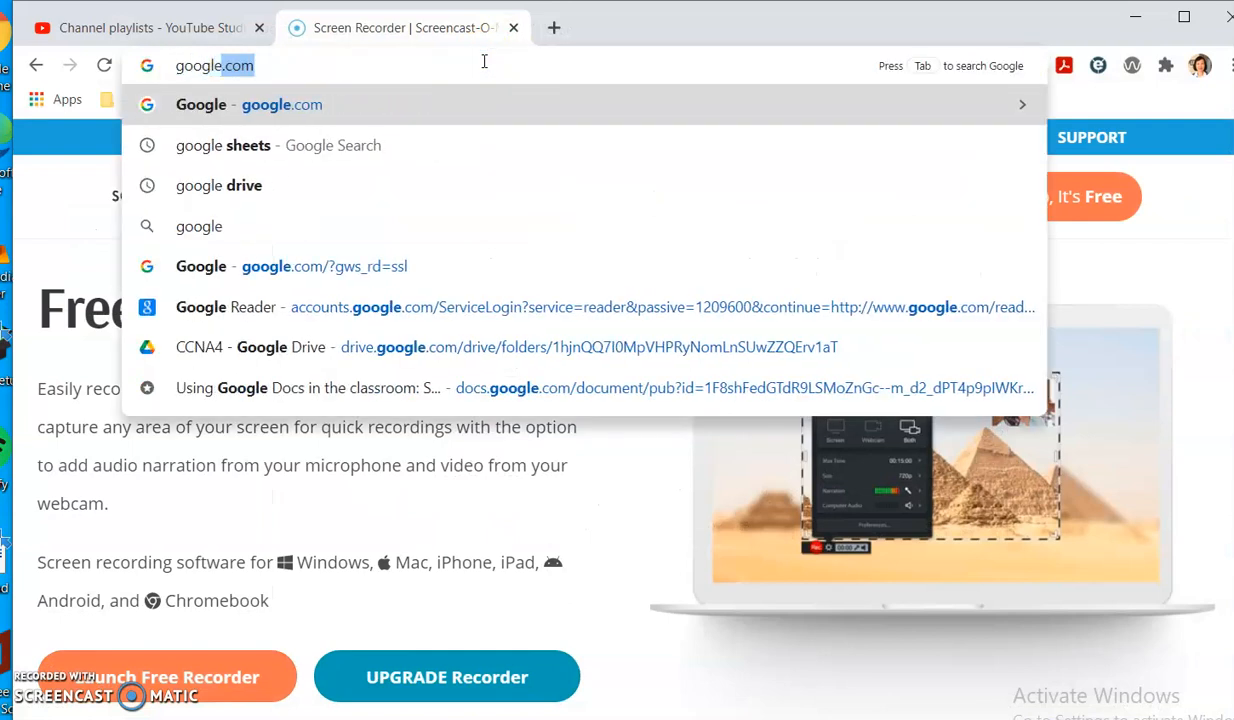
{"action": "type", "text": "sheets"}
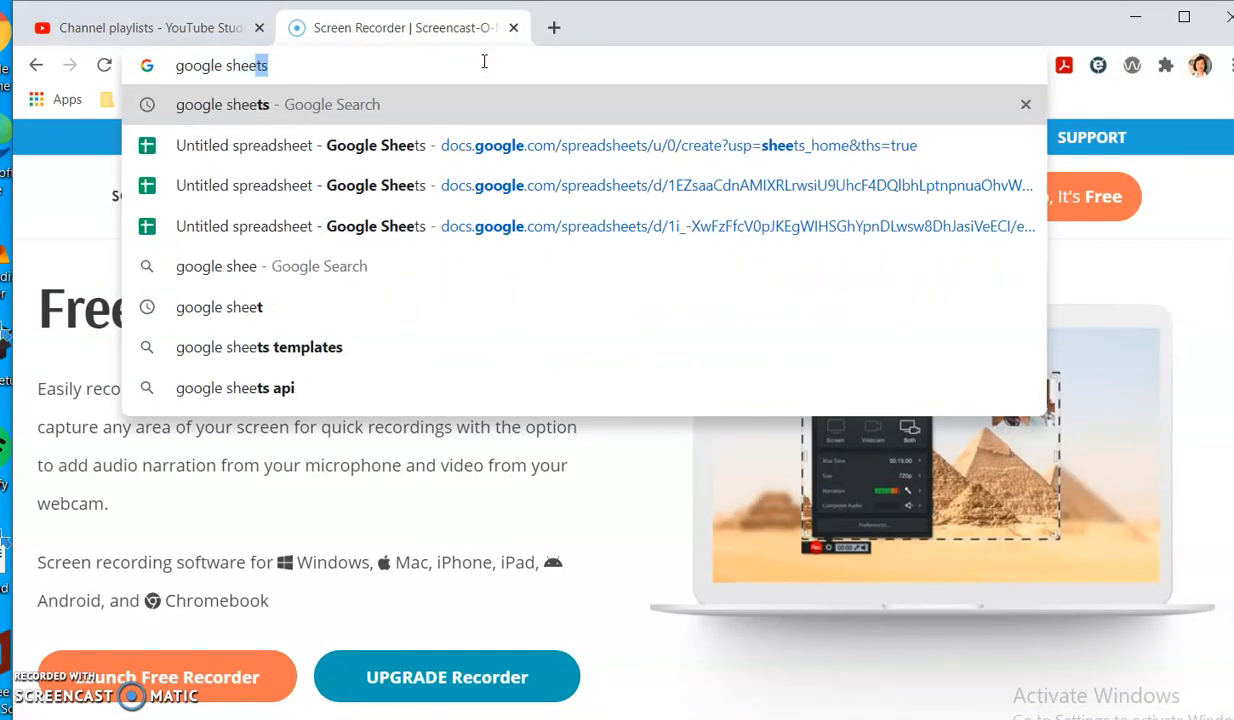
{"action": "key", "text": "Return"}
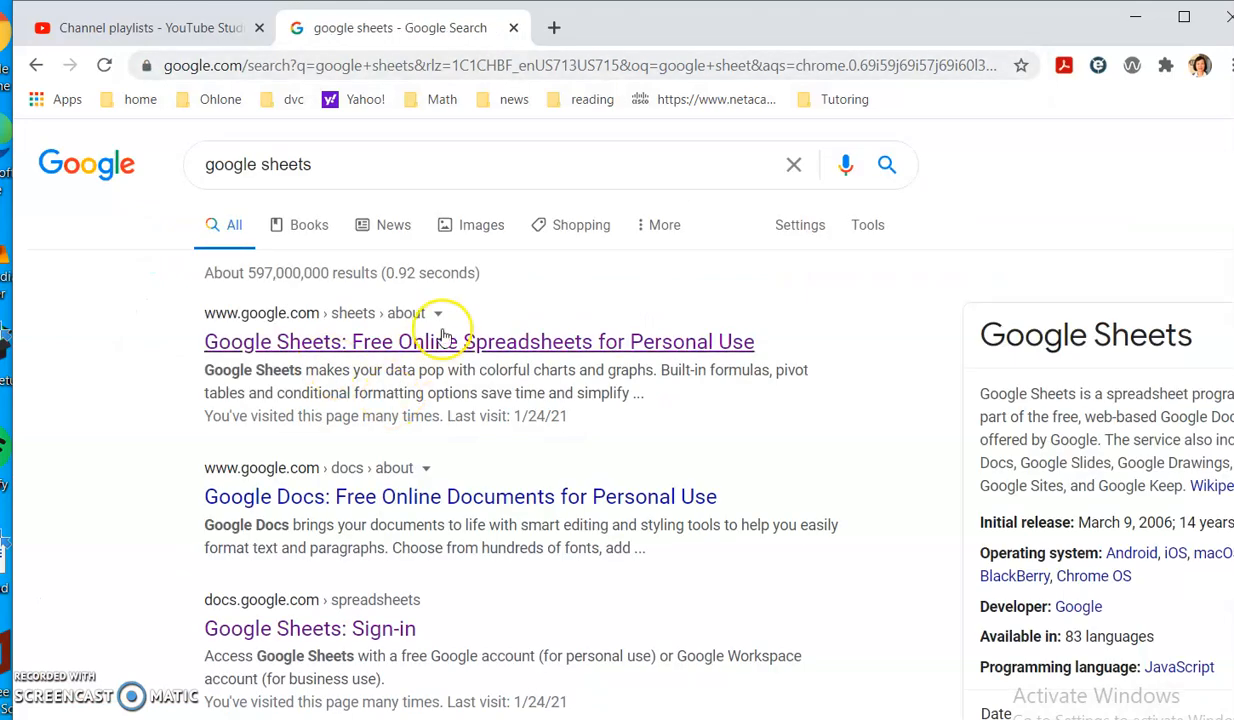
{"action": "scroll", "coordinate": [330, 560], "scroll_direction": "down", "scroll_amount": 1}
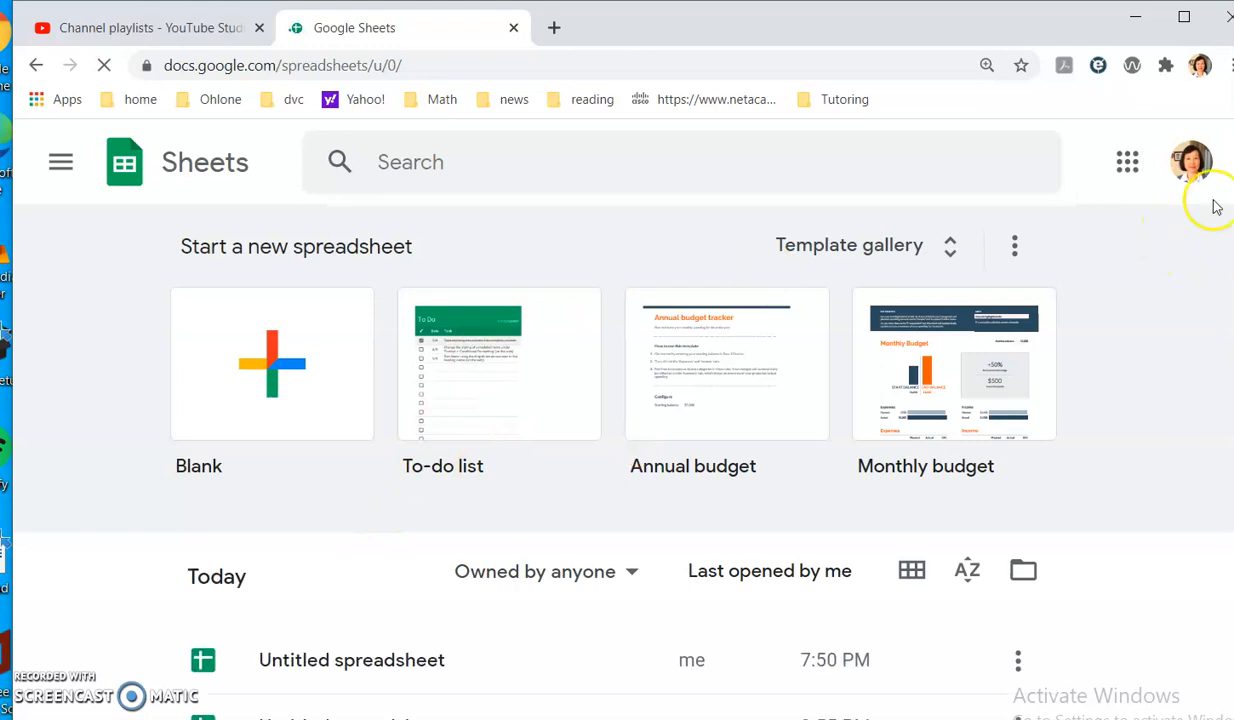
{"action": "scroll", "coordinate": [482, 443], "scroll_direction": "down", "scroll_amount": 1}
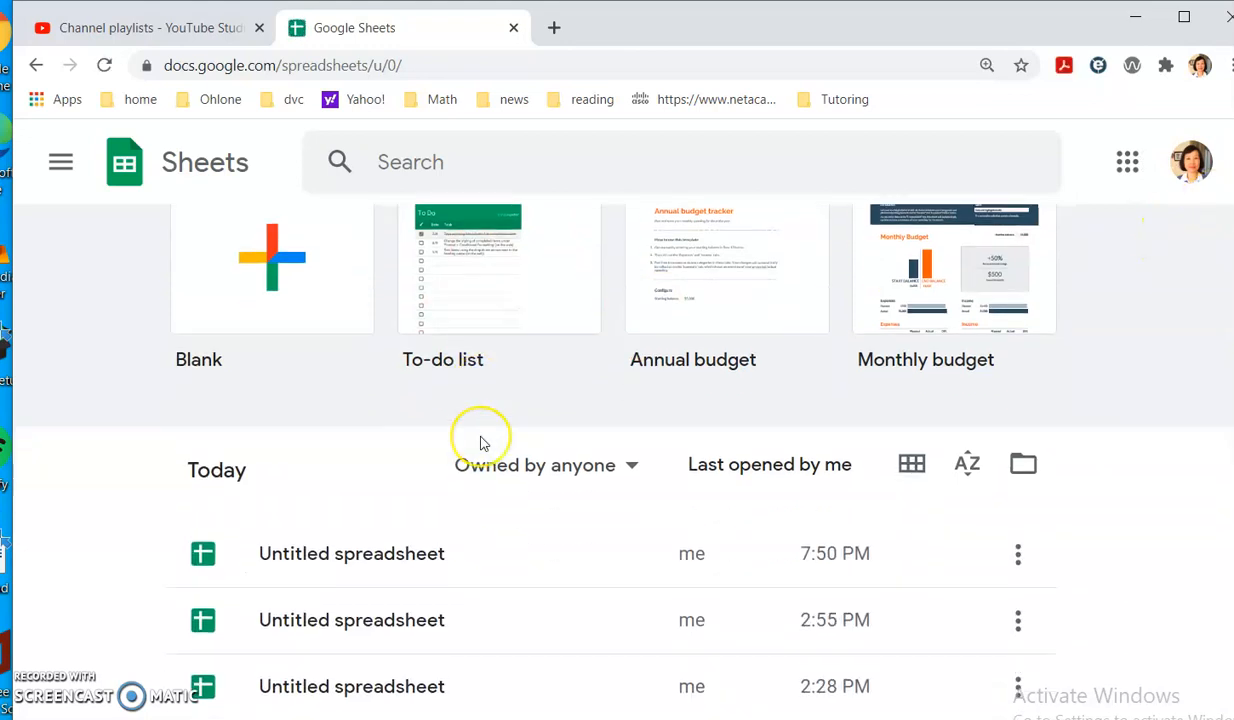
{"action": "scroll", "coordinate": [482, 443], "scroll_direction": "up", "scroll_amount": 1}
{"action": "left_click", "coordinate": [337, 368]}
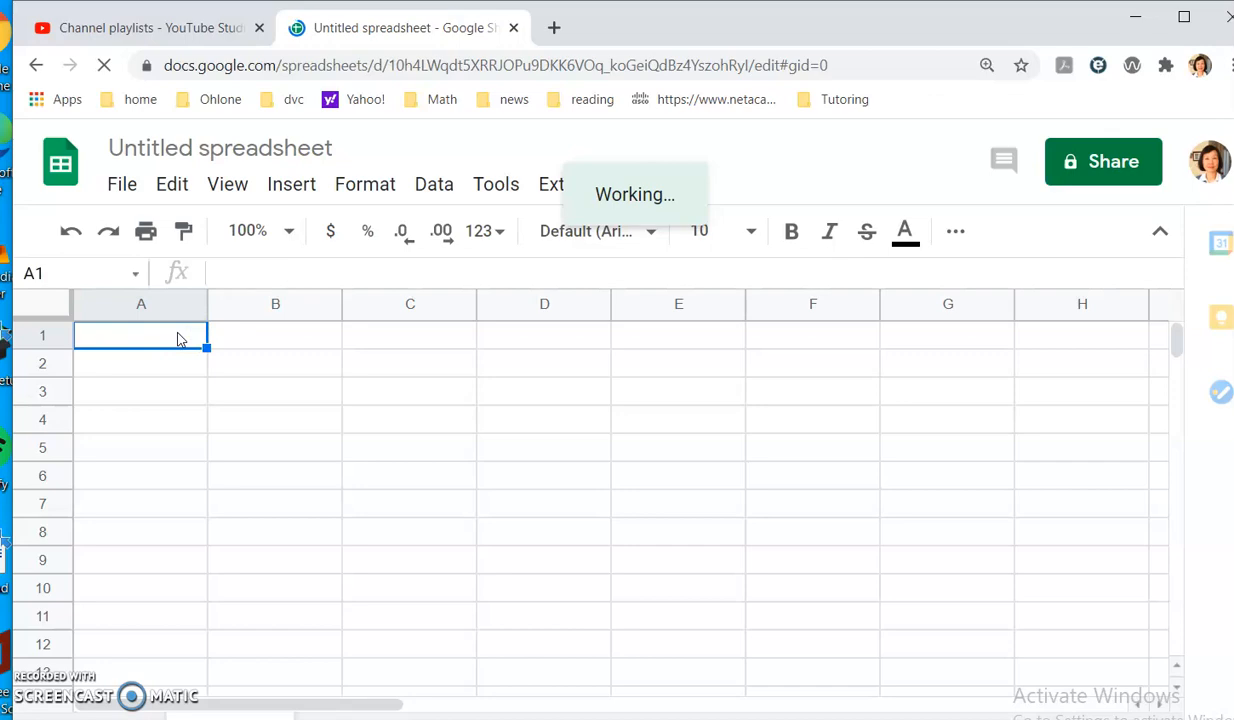
Copy the 15 customer values from column H of the Excel workbook and return to Chrome.
{"action": "key", "text": "alt+Tab"}
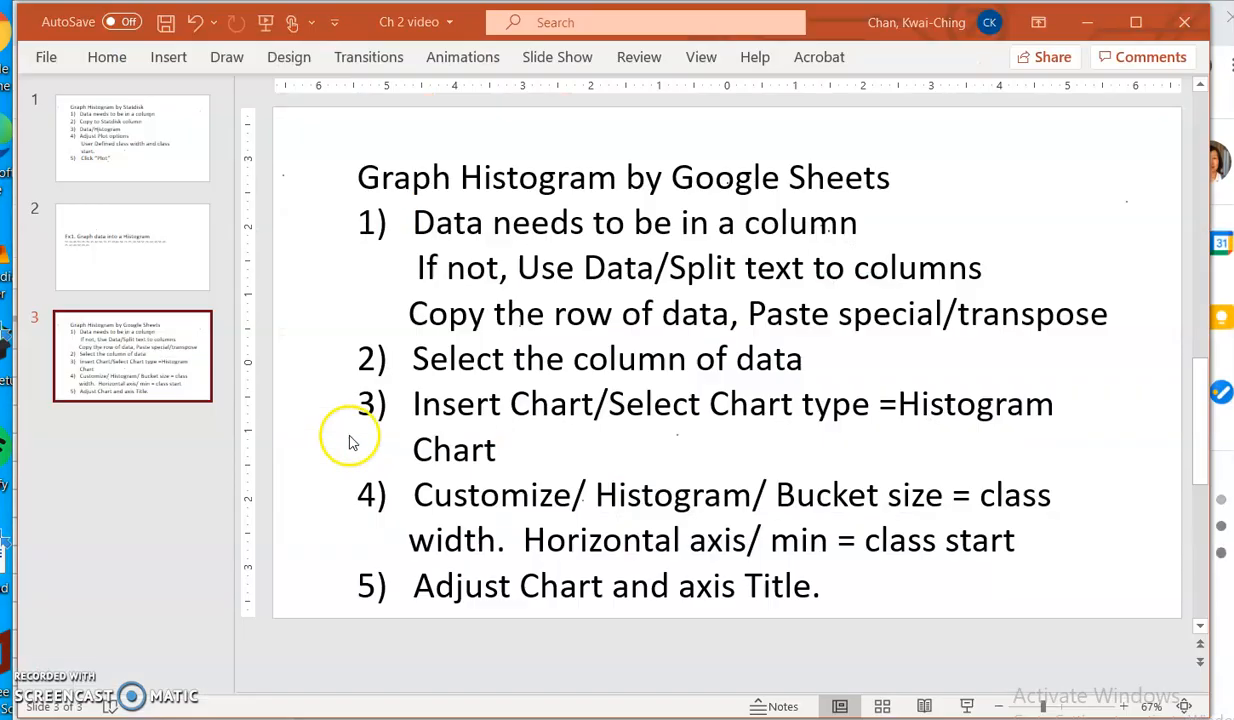
{"action": "key", "text": "alt+Tab"}
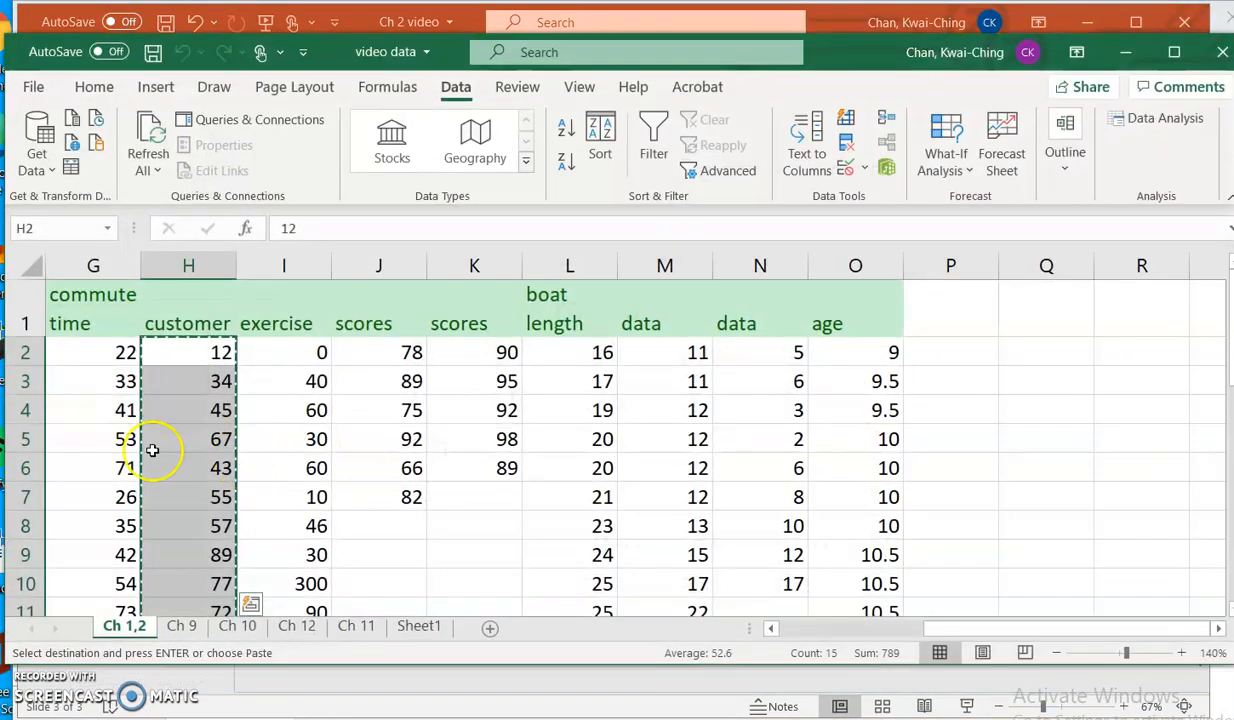
{"action": "right_click", "coordinate": [197, 366]}
{"action": "left_click", "coordinate": [283, 201]}
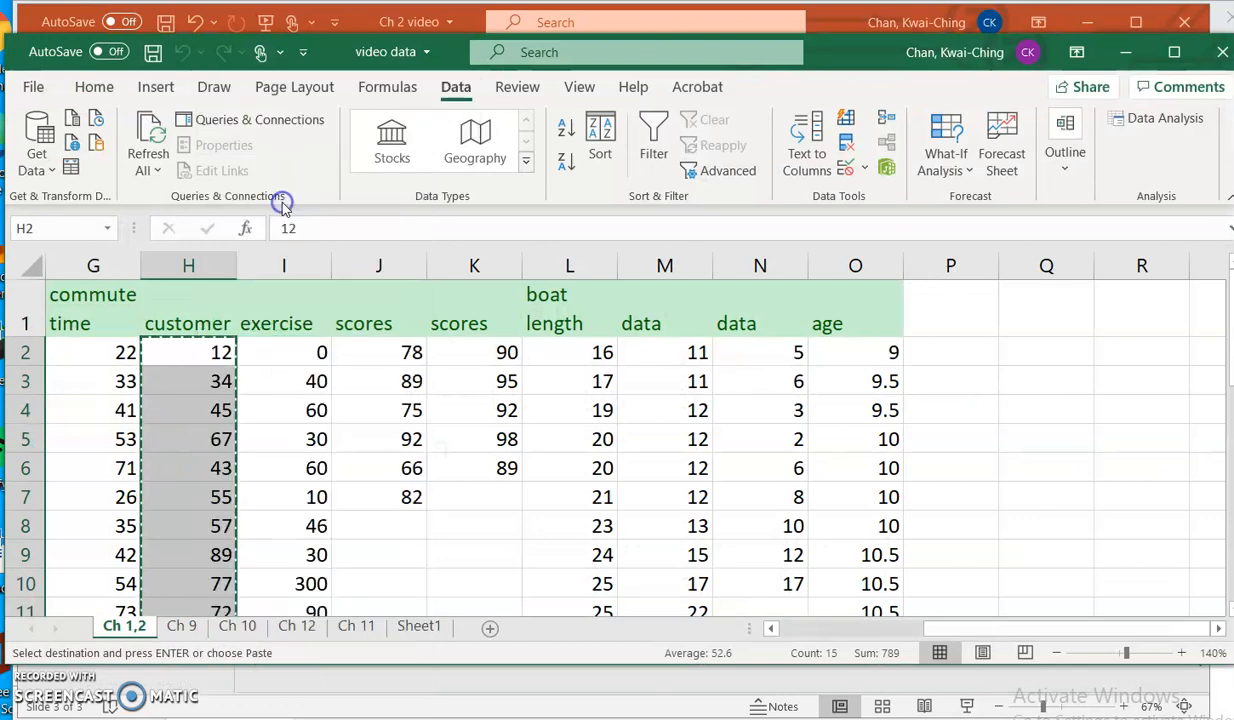
{"action": "key", "text": "alt+Tab"}
{"action": "key", "text": "alt+Tab"}
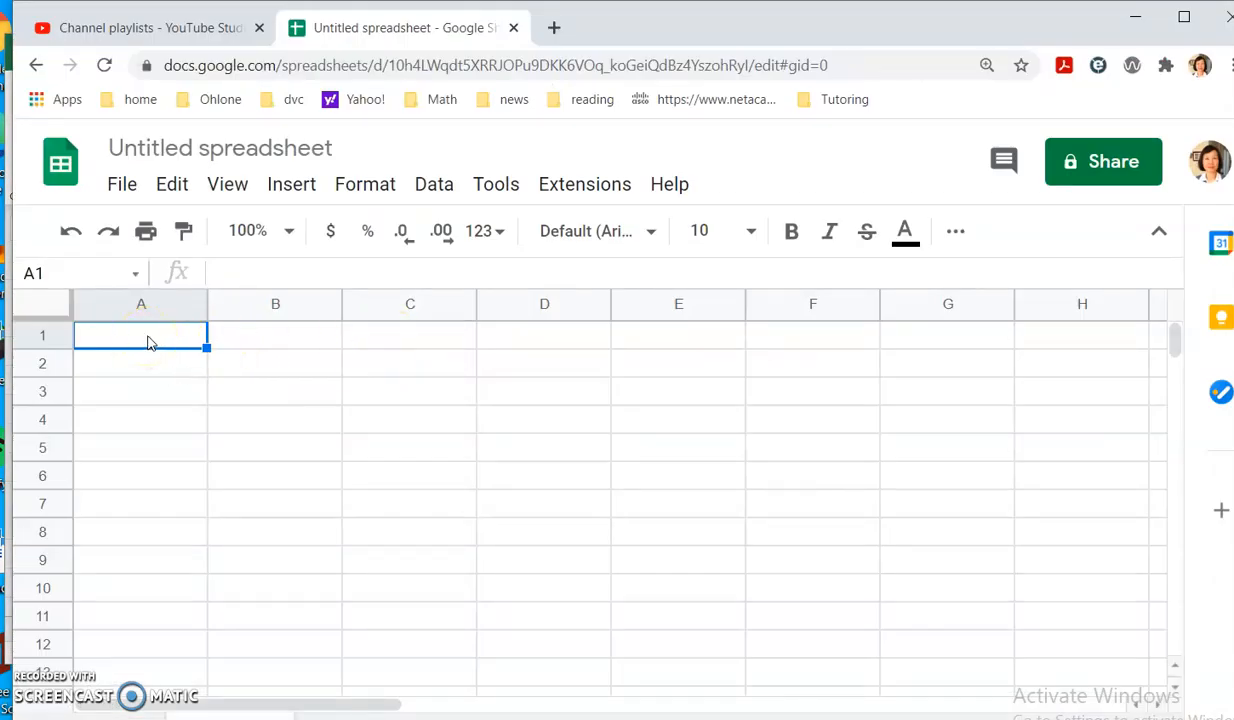
Paste the copied customer values (12 through 51) into A1:A15.
{"action": "key", "text": "ctrl+v"}
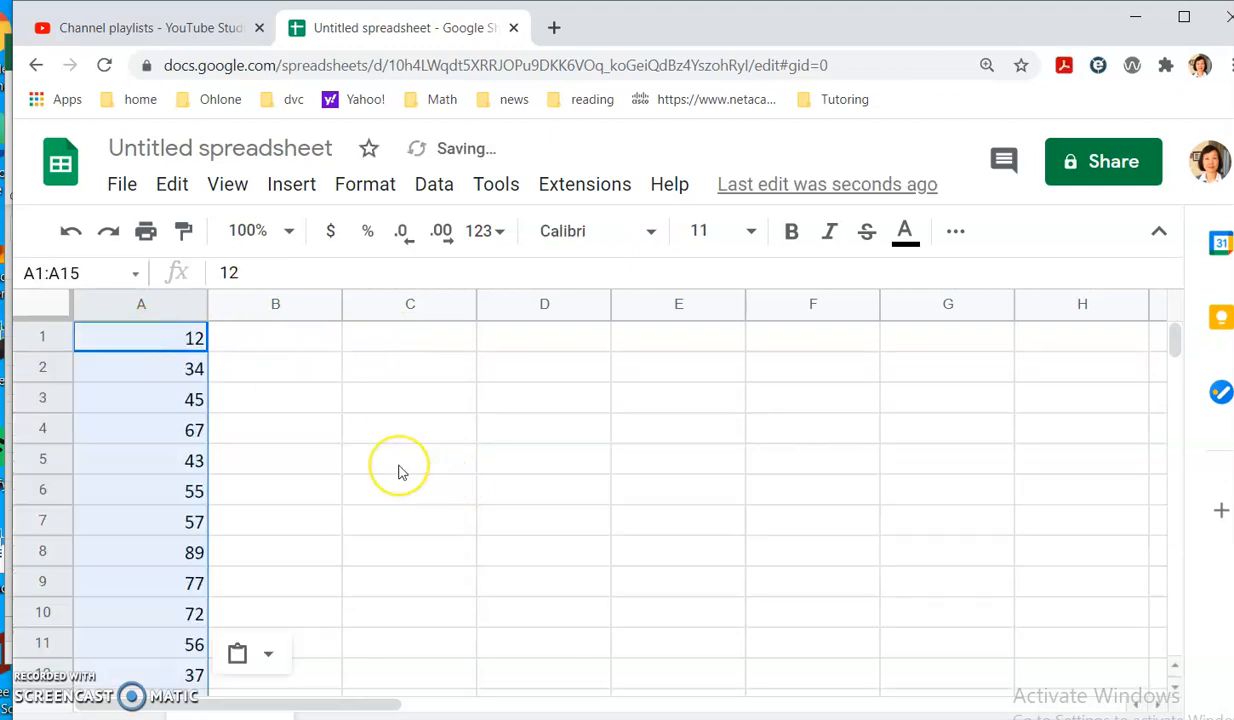
{"action": "scroll", "coordinate": [398, 472], "scroll_direction": "down", "scroll_amount": 2}
{"action": "scroll", "coordinate": [322, 455], "scroll_direction": "up", "scroll_amount": 2}
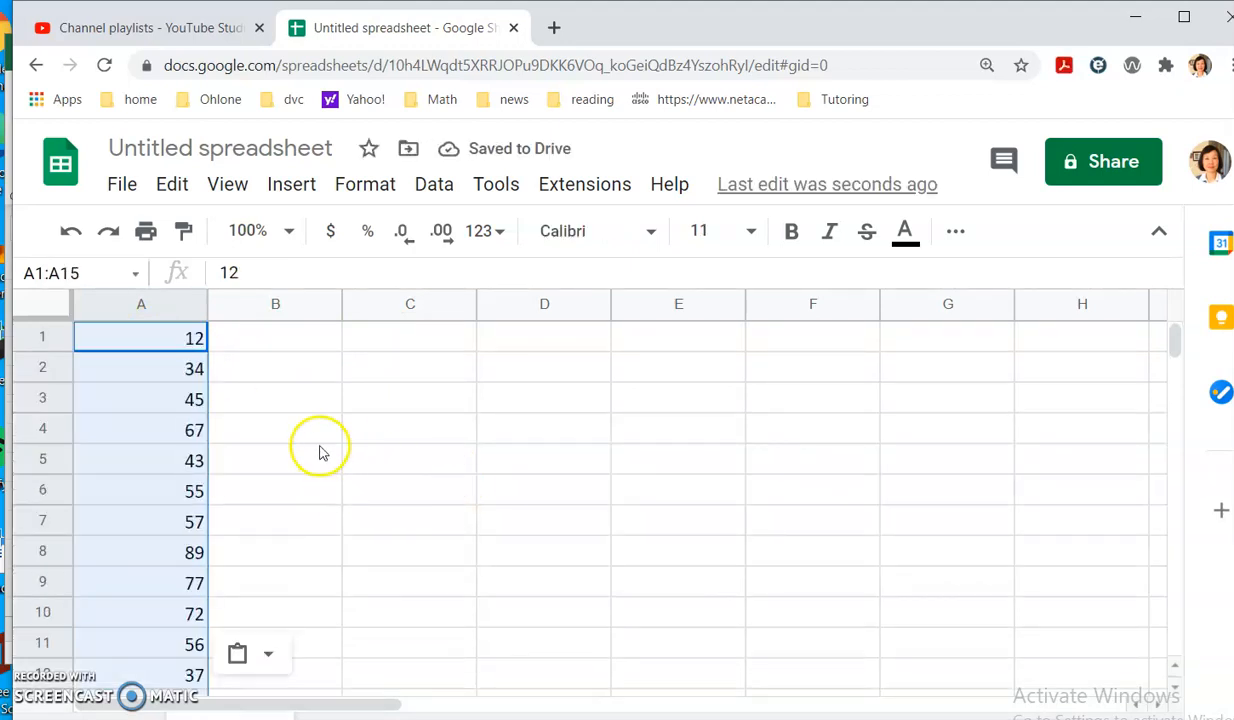
{"action": "left_click", "coordinate": [322, 440]}
Select A1:A15 and browse the Data menu's tools.
{"action": "left_click_drag", "start_coordinate": [181, 342], "coordinate": [196, 625]}
{"action": "scroll", "coordinate": [300, 570], "scroll_direction": "up", "scroll_amount": 2}
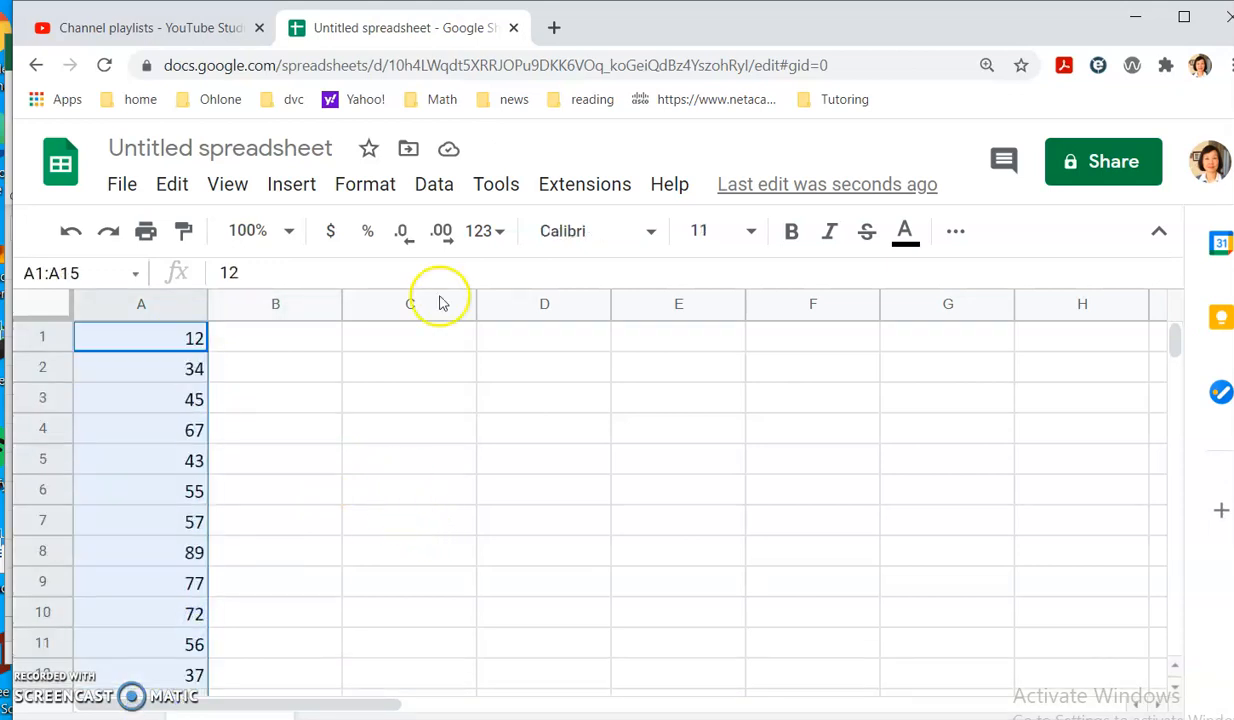
{"action": "left_click", "coordinate": [433, 186]}
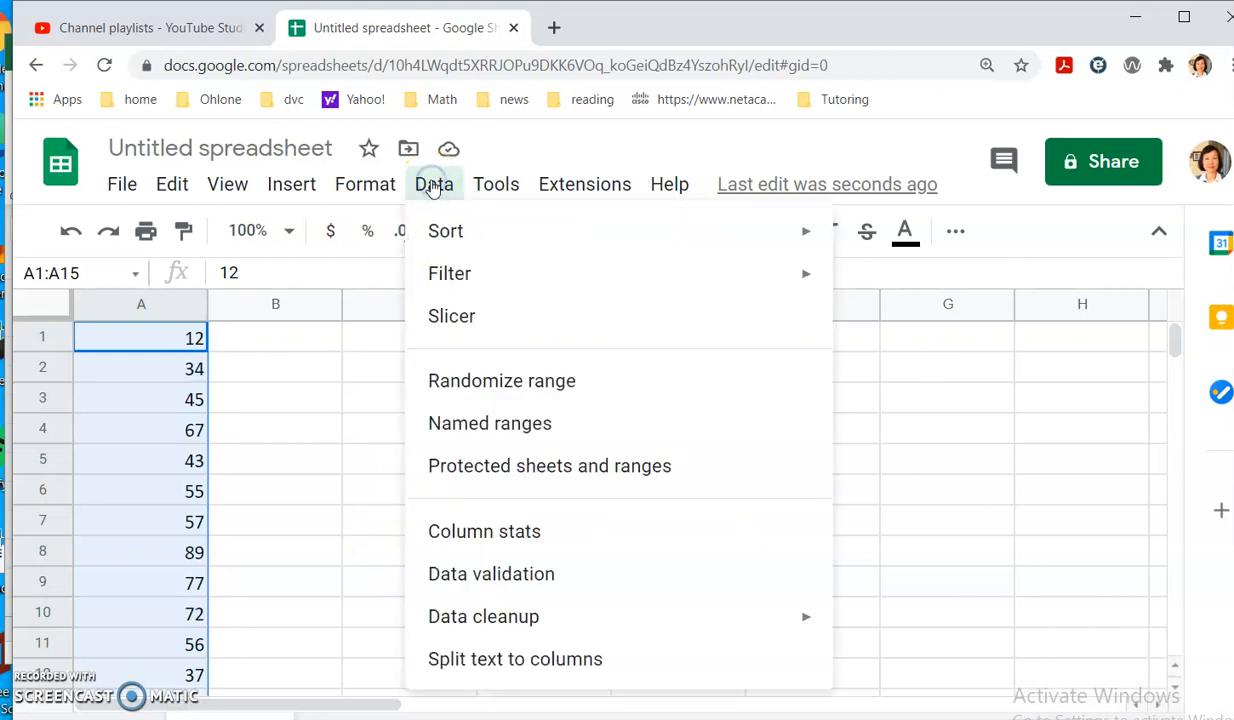
{"action": "mouse_move", "coordinate": [305, 192]}
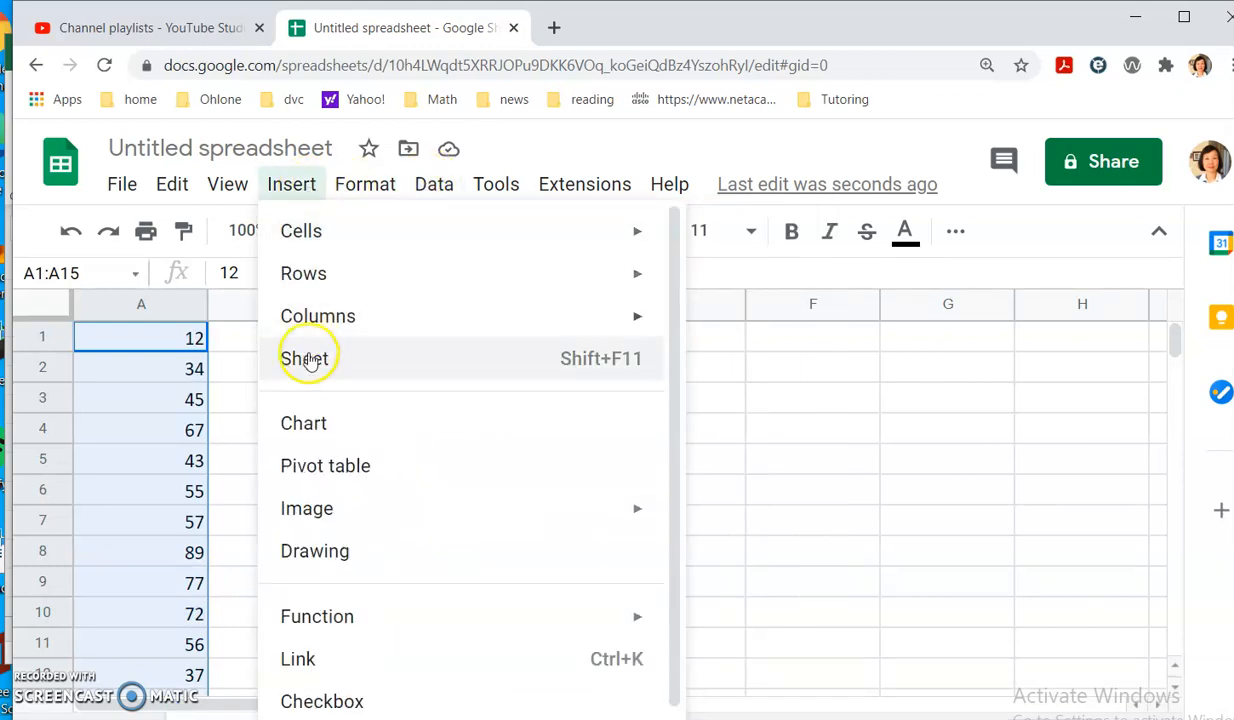
Insert a chart of A1:A15, change it to a Histogram chart, and shrink it slightly.
{"action": "left_click", "coordinate": [311, 426]}
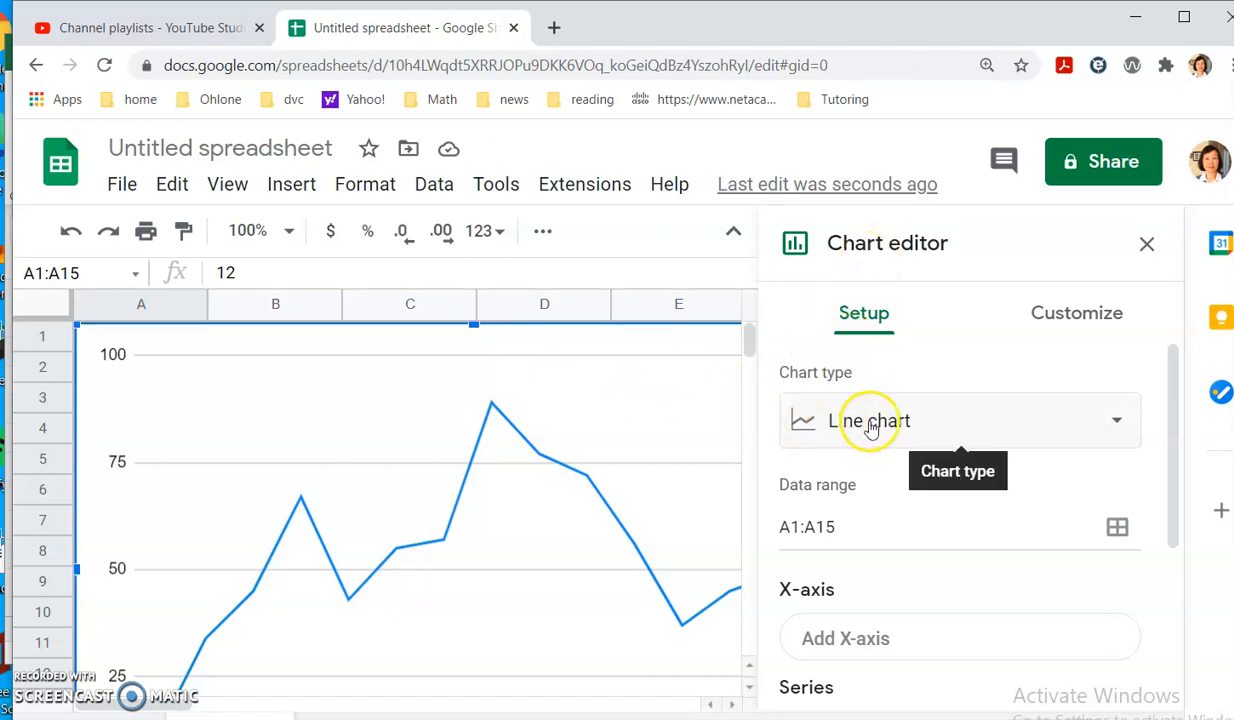
{"action": "left_click", "coordinate": [1119, 421]}
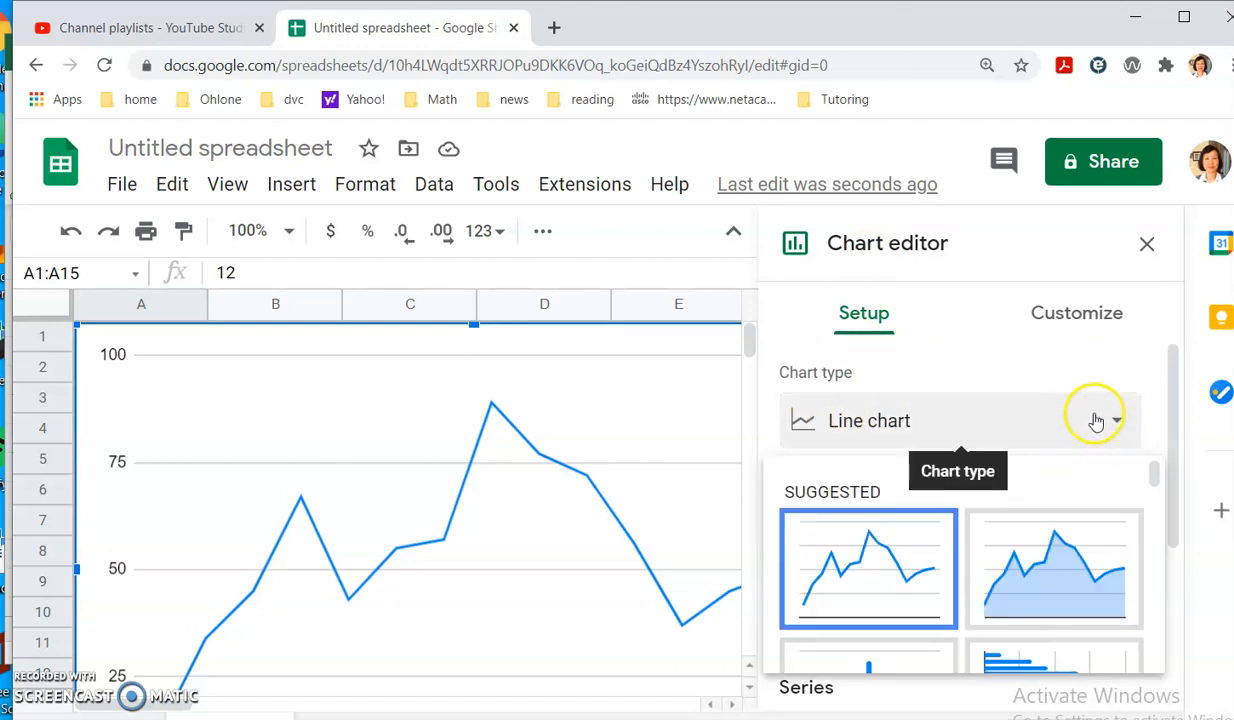
{"action": "scroll", "coordinate": [1076, 435], "scroll_direction": "down", "scroll_amount": 7}
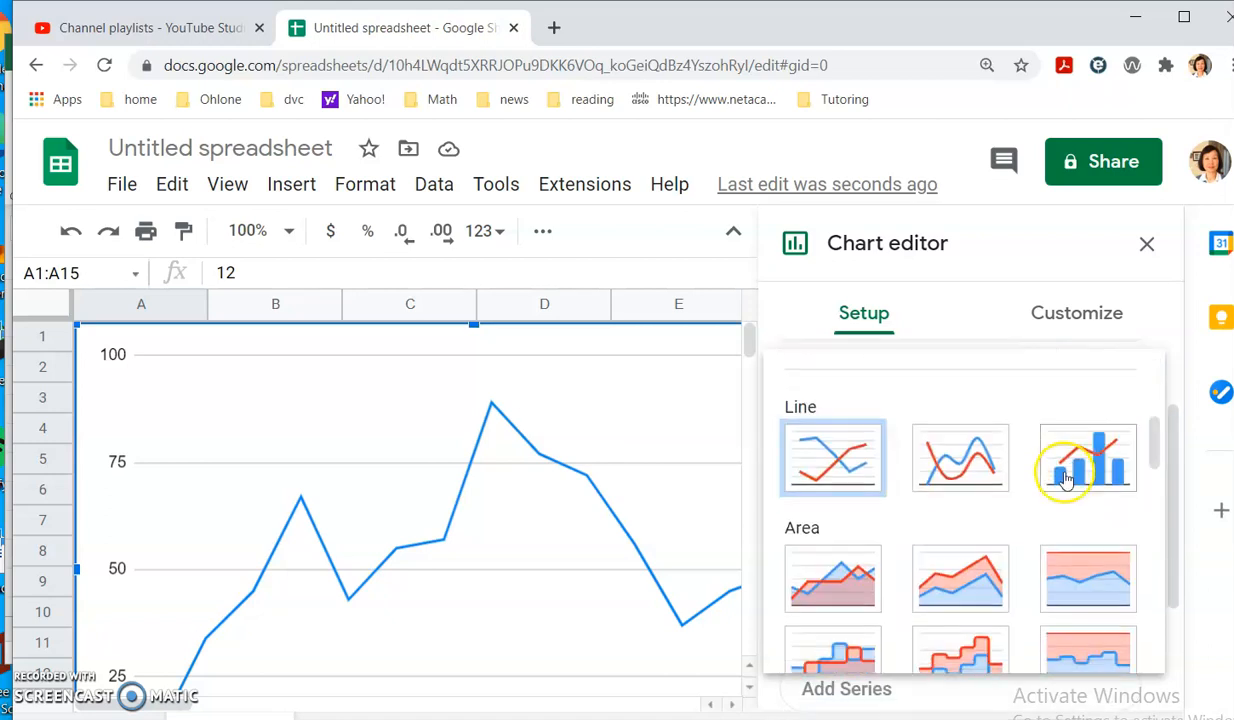
{"action": "scroll", "coordinate": [1066, 481], "scroll_direction": "down", "scroll_amount": 10}
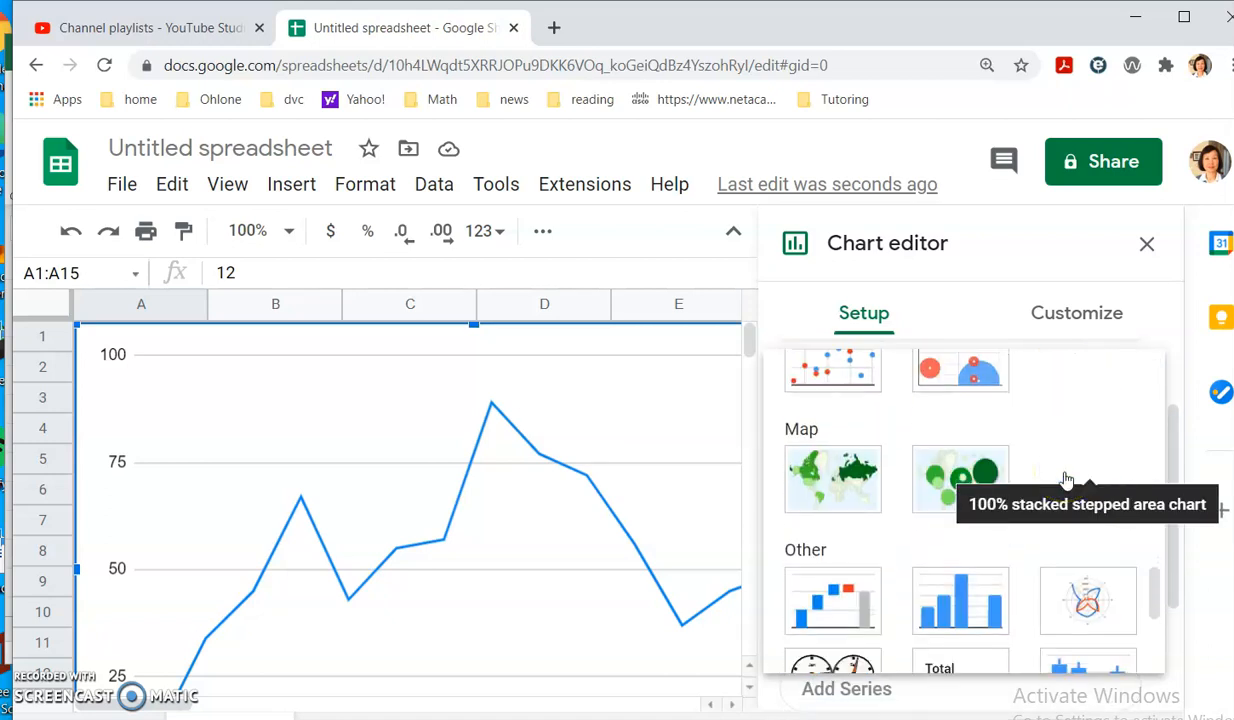
{"action": "scroll", "coordinate": [1066, 481], "scroll_direction": "down", "scroll_amount": 1}
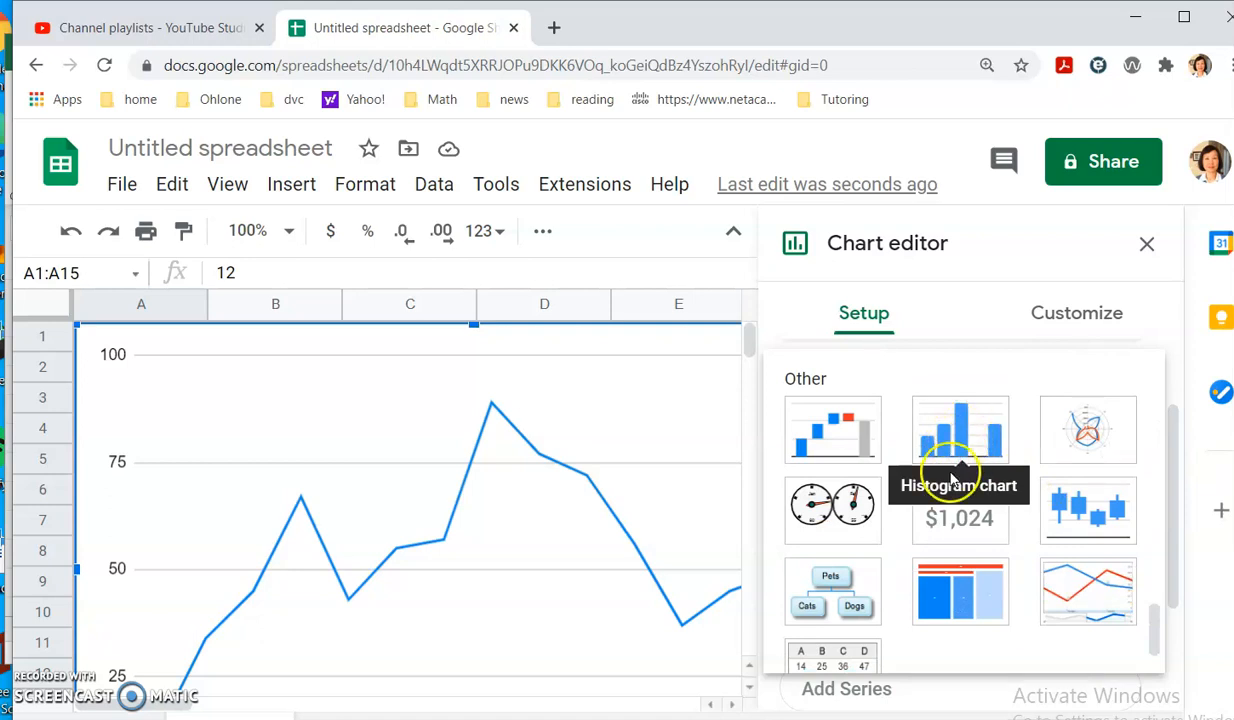
{"action": "left_click", "coordinate": [957, 430]}
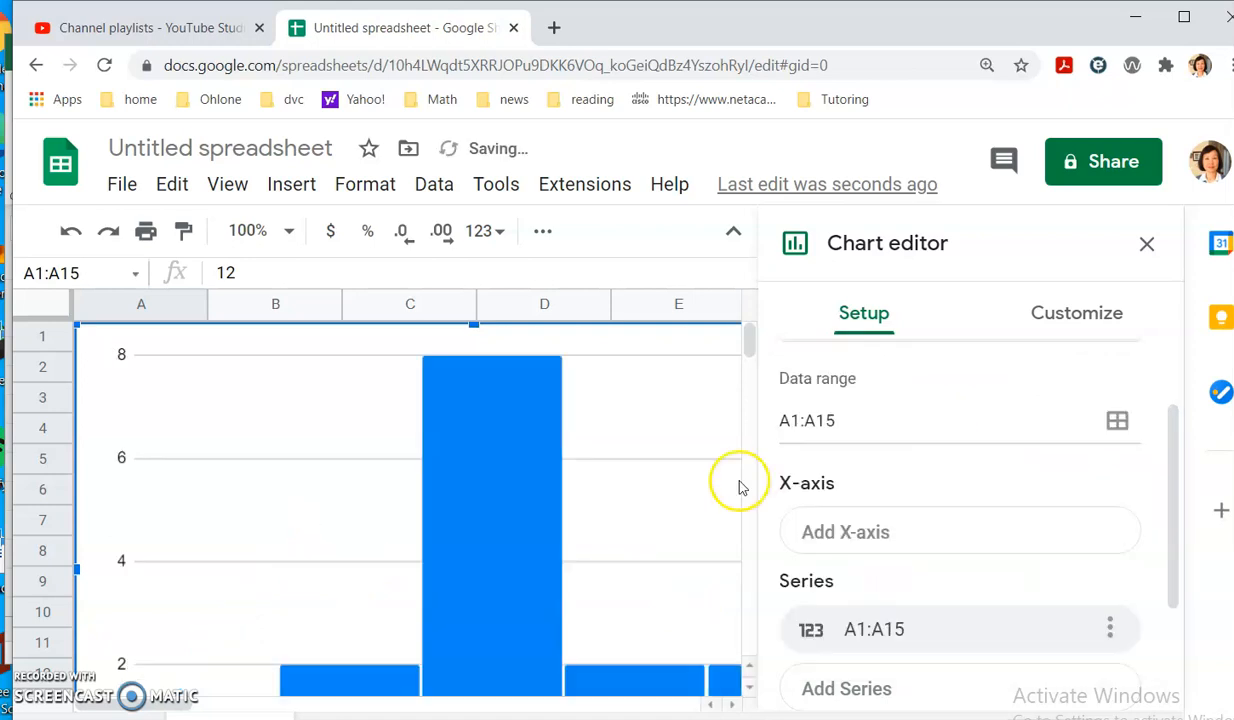
{"action": "scroll", "coordinate": [680, 490], "scroll_direction": "down", "scroll_amount": 2}
{"action": "scroll", "coordinate": [965, 465], "scroll_direction": "up", "scroll_amount": 2}
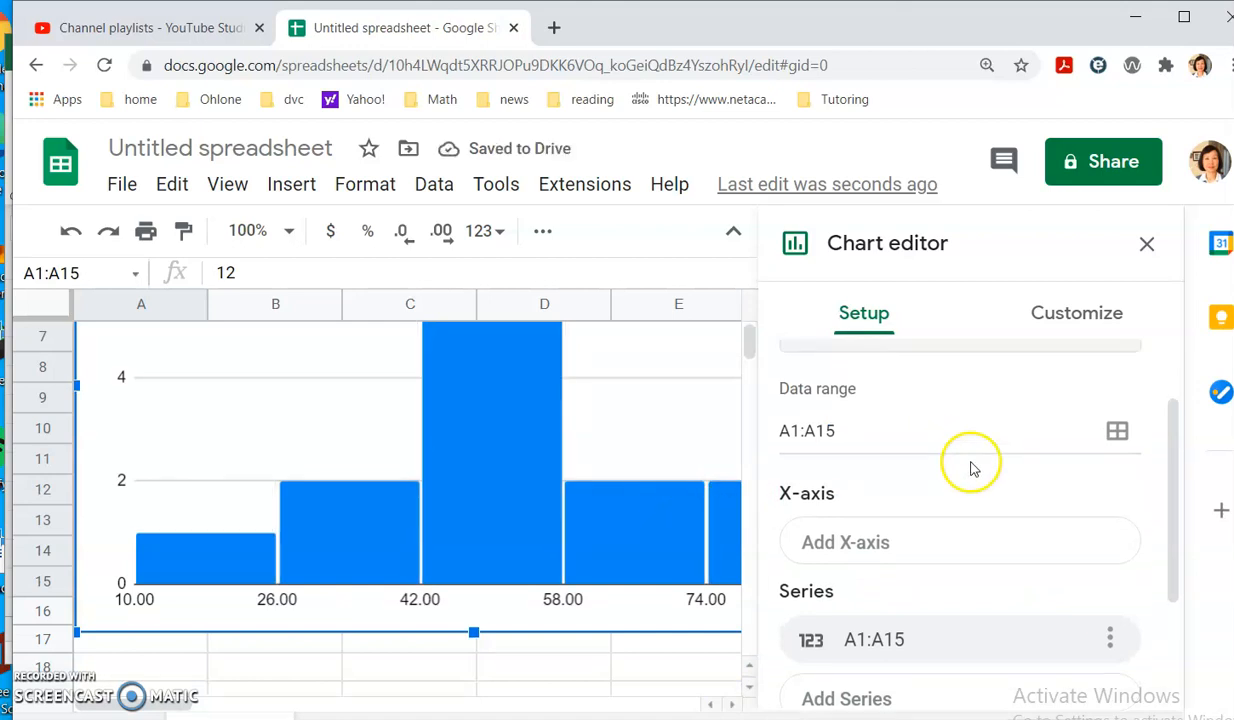
{"action": "scroll", "coordinate": [580, 415], "scroll_direction": "up", "scroll_amount": 2}
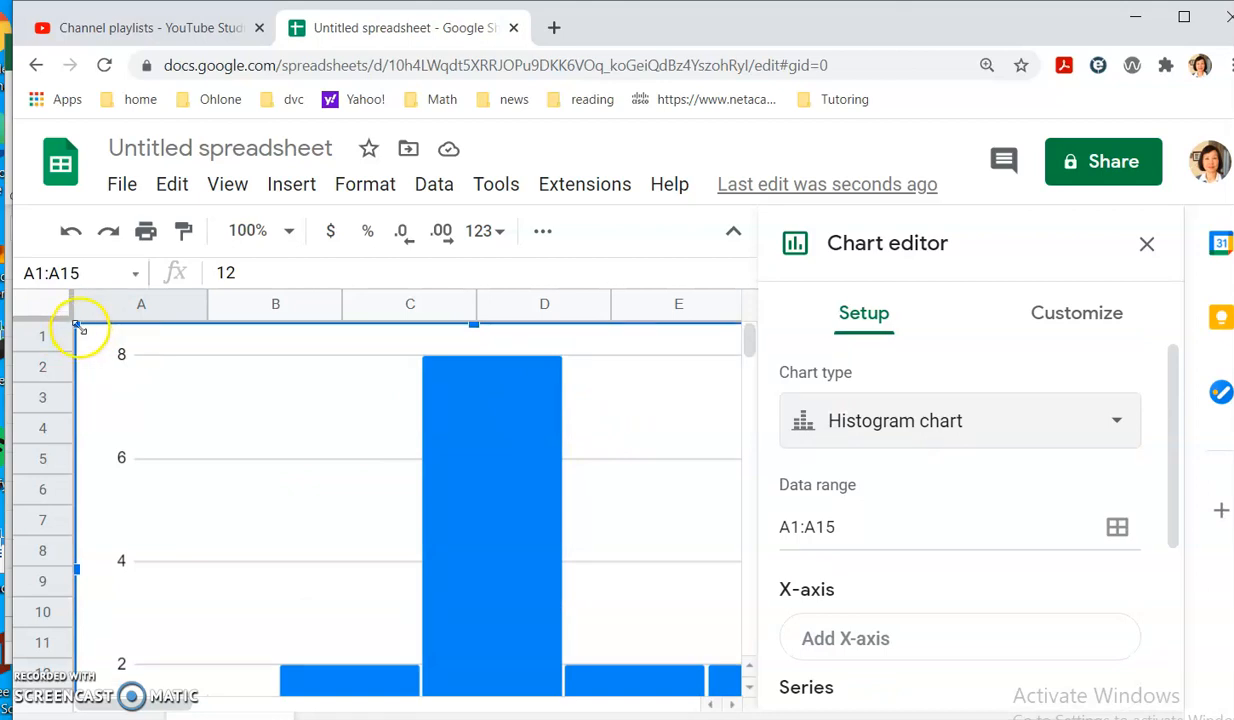
{"action": "left_click_drag", "start_coordinate": [79, 327], "coordinate": [108, 343]}
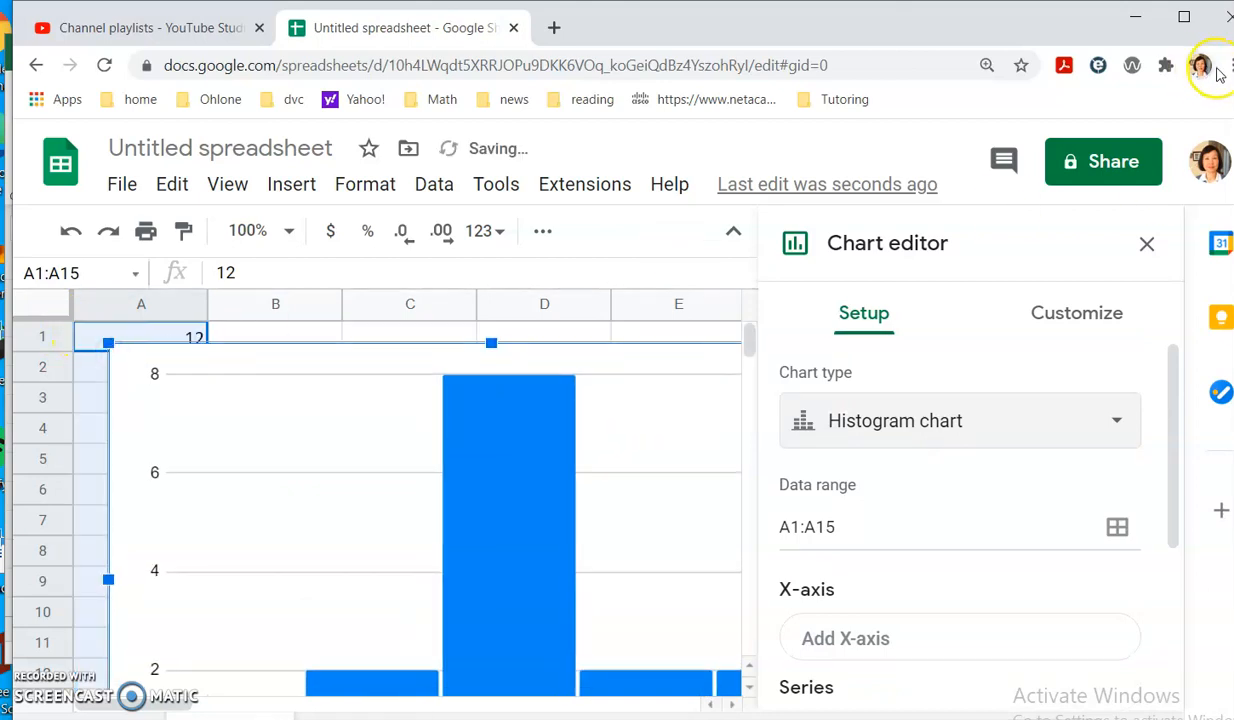
Zoom out the browser page and close the chart editor so the whole histogram shows.
{"action": "left_click", "coordinate": [1229, 65]}
{"action": "left_click", "coordinate": [1080, 260]}
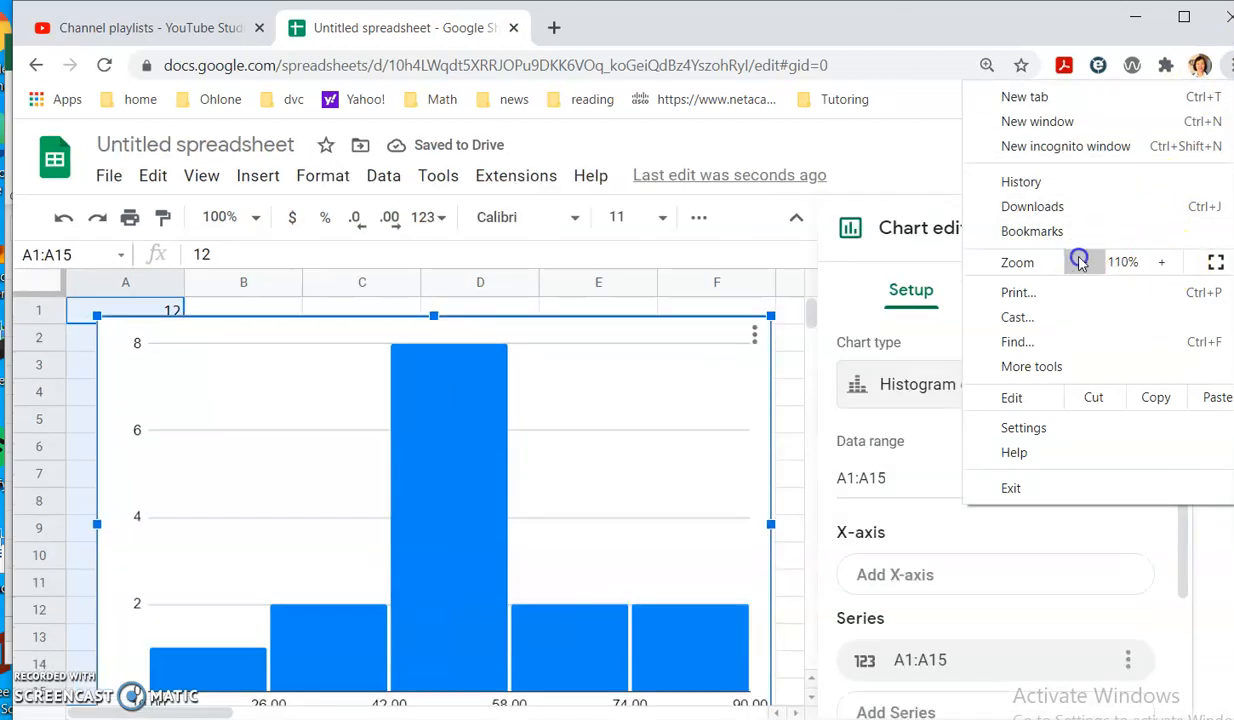
{"action": "left_click", "coordinate": [720, 440]}
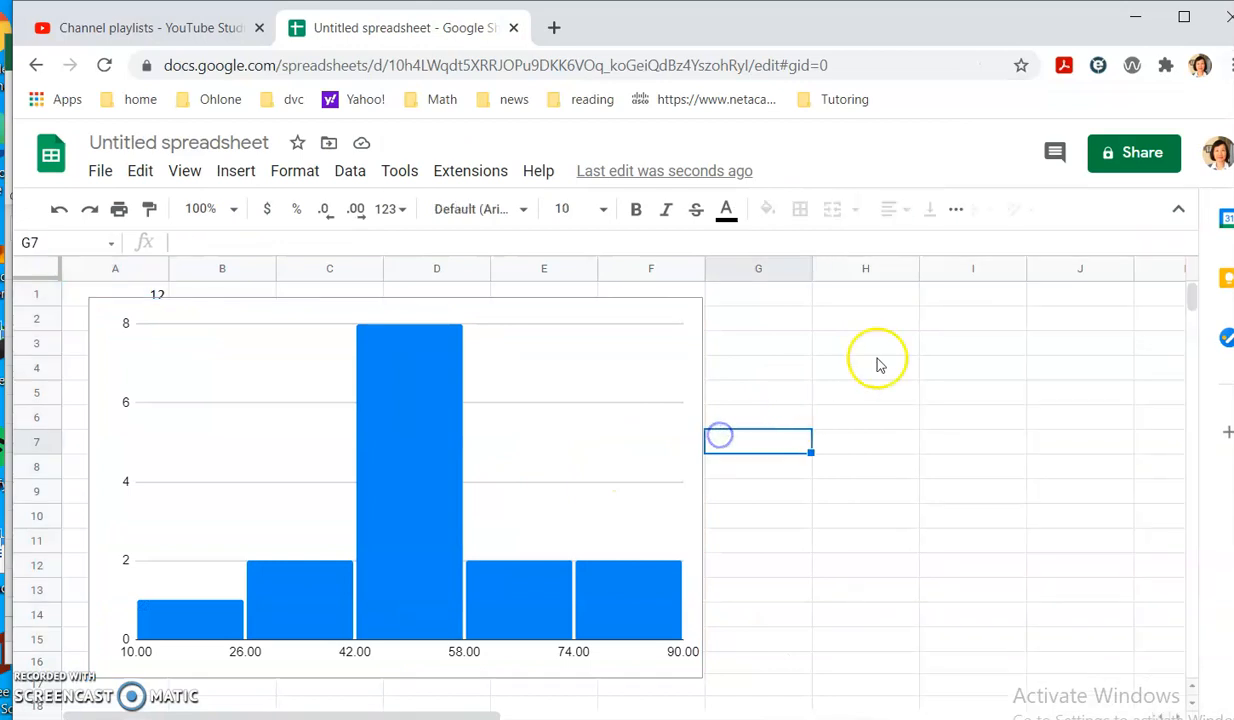
{"action": "key", "text": "alt+Tab"}
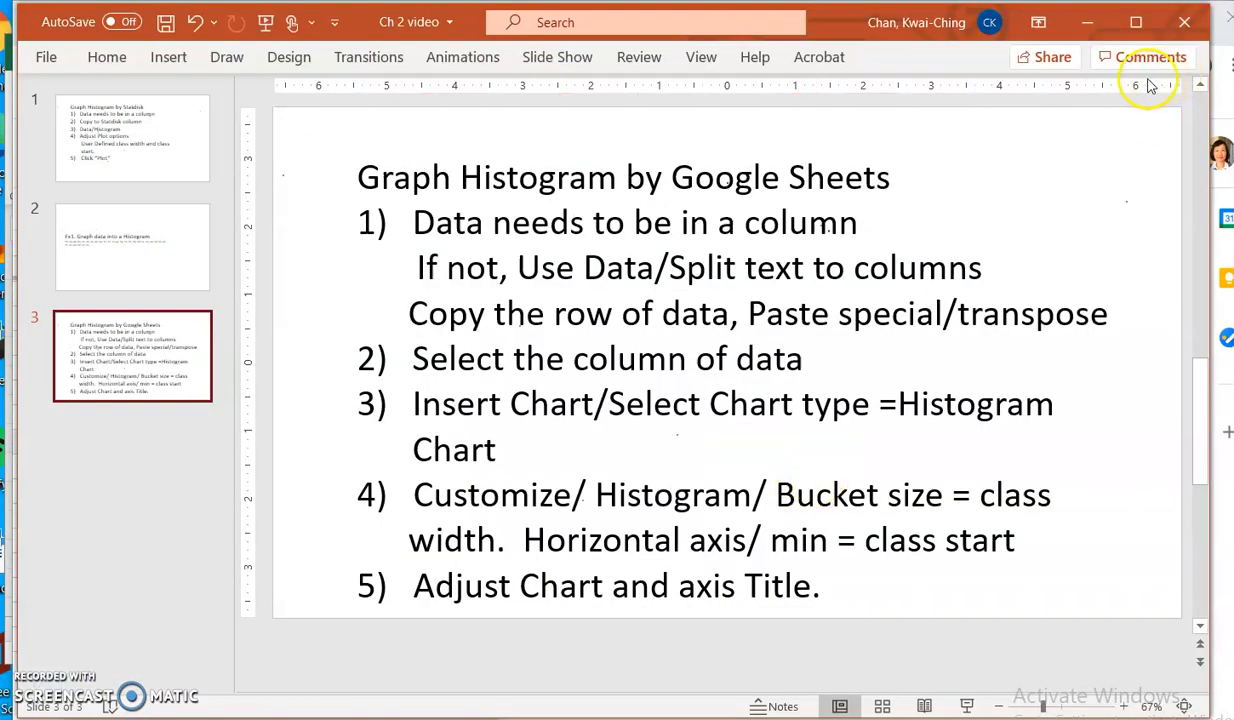
{"action": "left_click", "coordinate": [1087, 25]}
{"action": "left_click", "coordinate": [942, 508]}
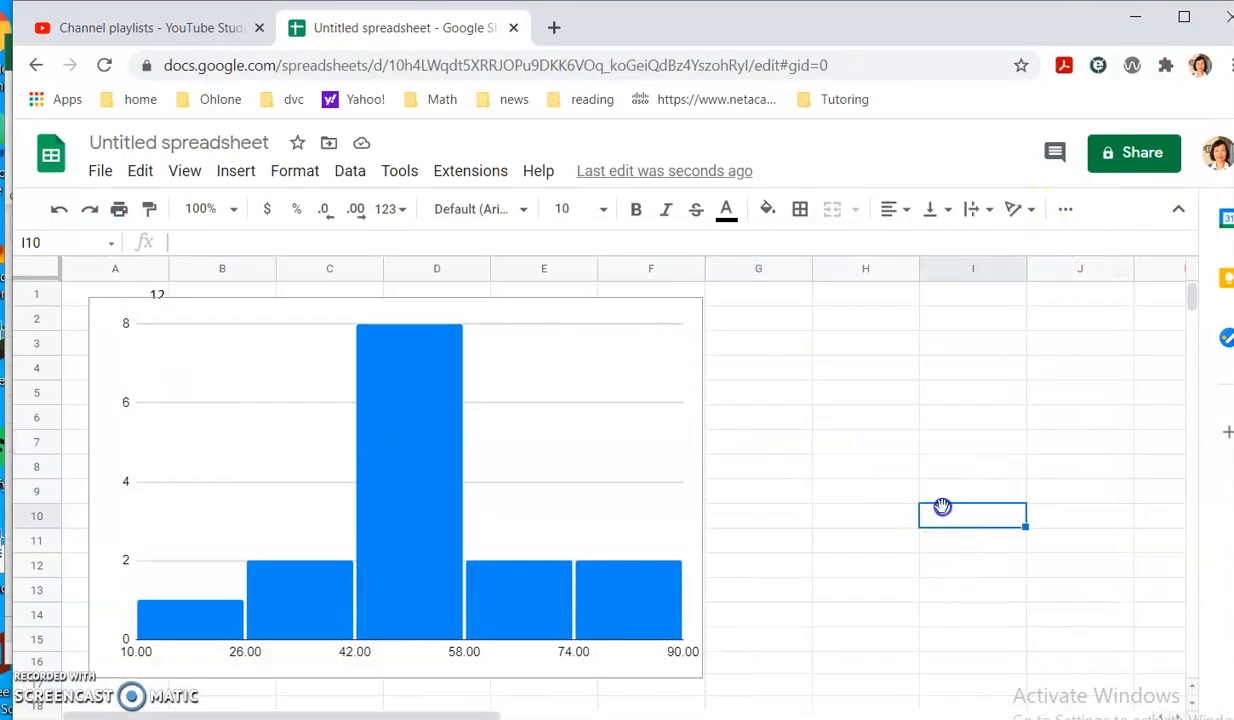
Select the histogram and open its three-dot options menu.
{"action": "left_click", "coordinate": [522, 327]}
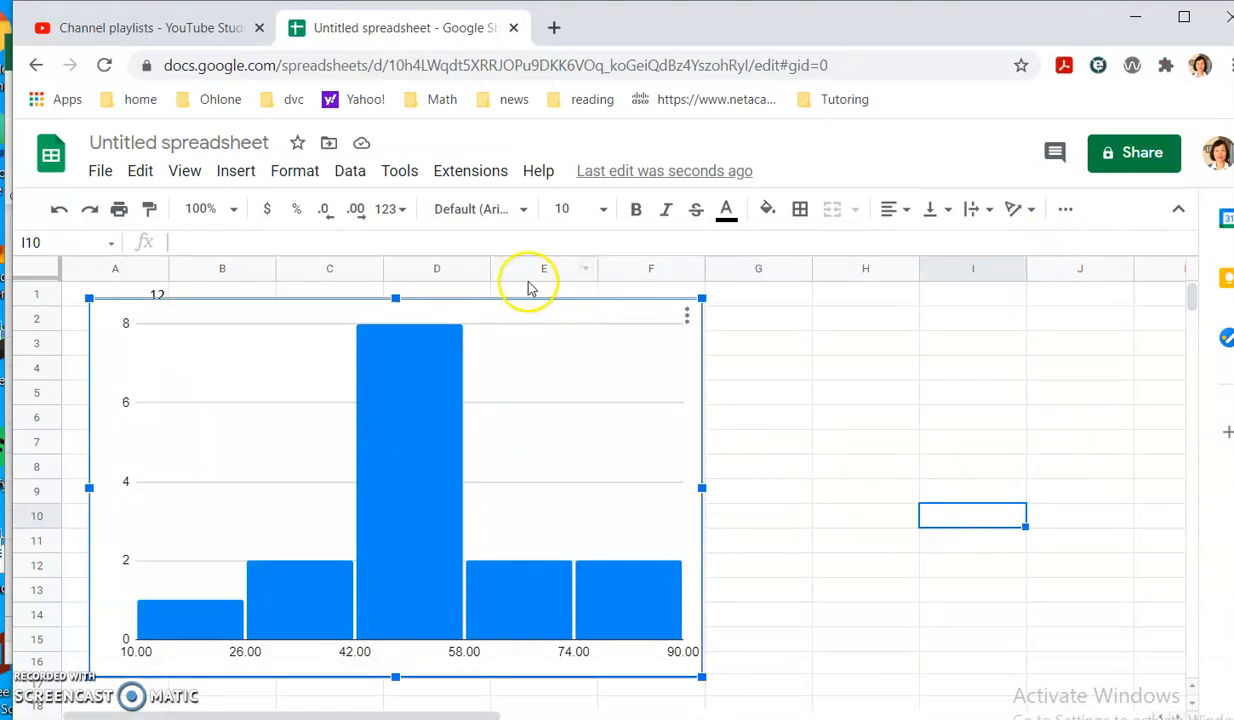
{"action": "right_click", "coordinate": [518, 304]}
{"action": "left_click", "coordinate": [905, 345]}
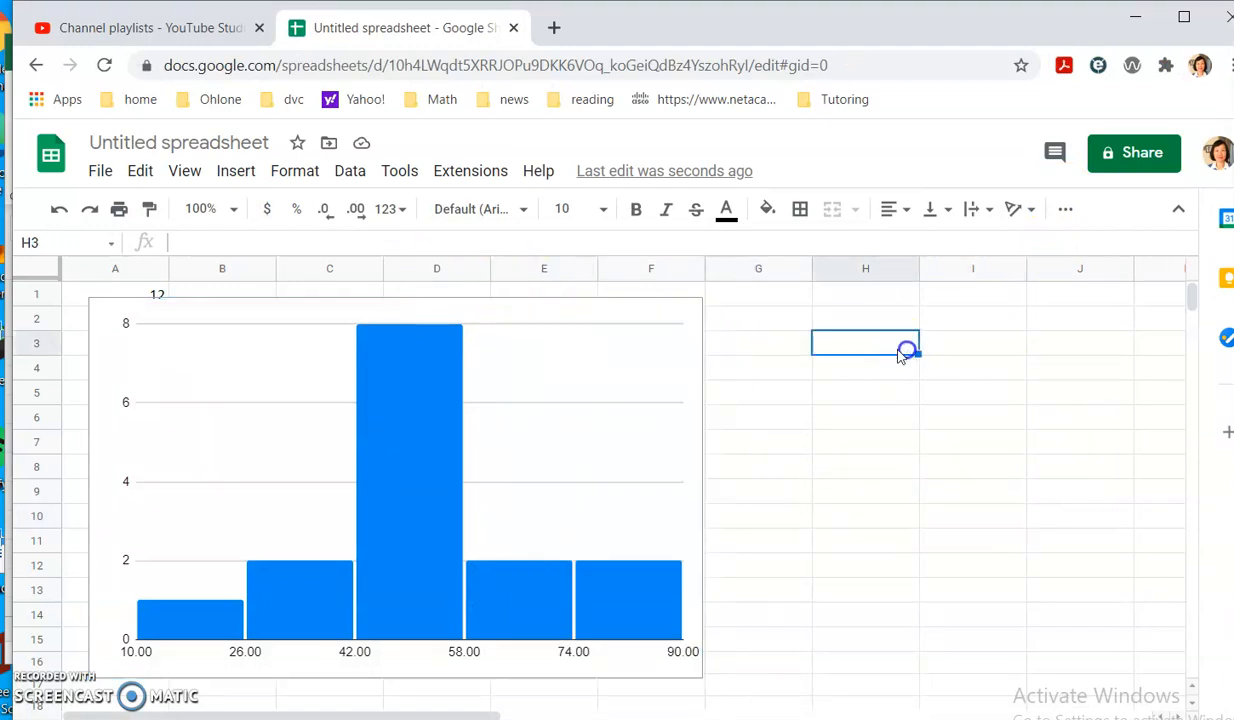
{"action": "left_click", "coordinate": [682, 321]}
{"action": "left_click", "coordinate": [689, 315]}
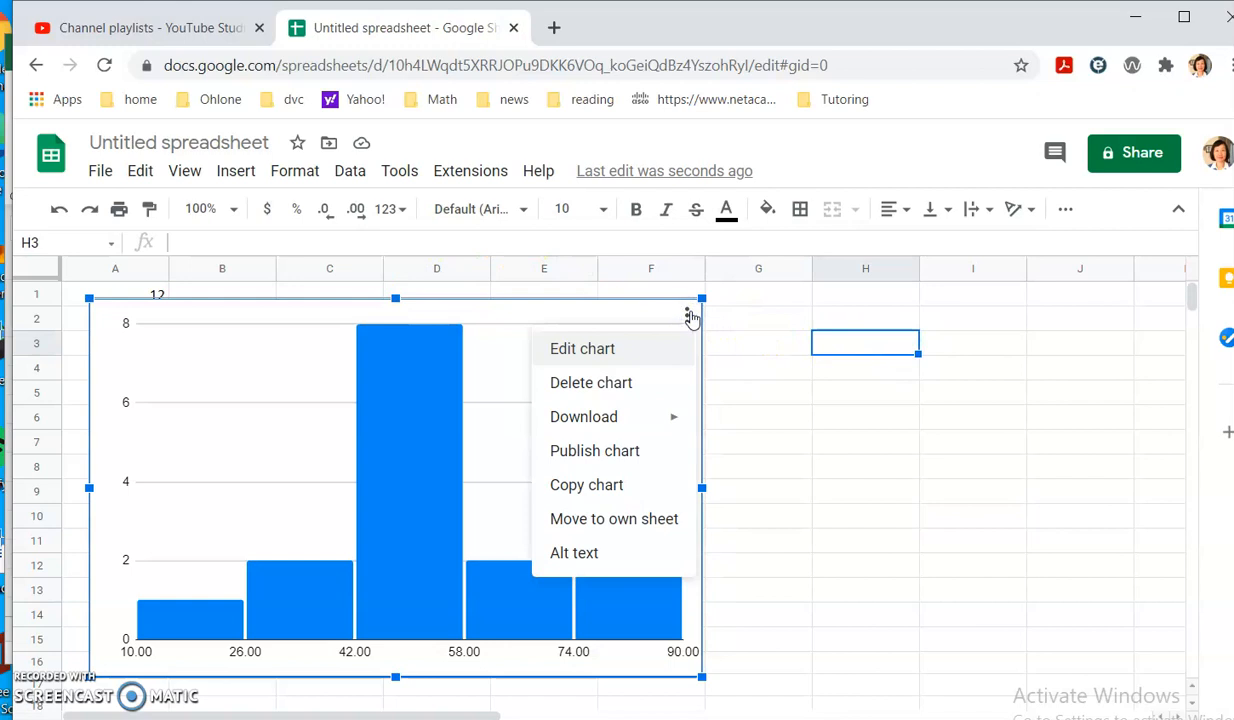
Reopen the chart editor at Customize > Histogram settings.
{"action": "left_click", "coordinate": [658, 347]}
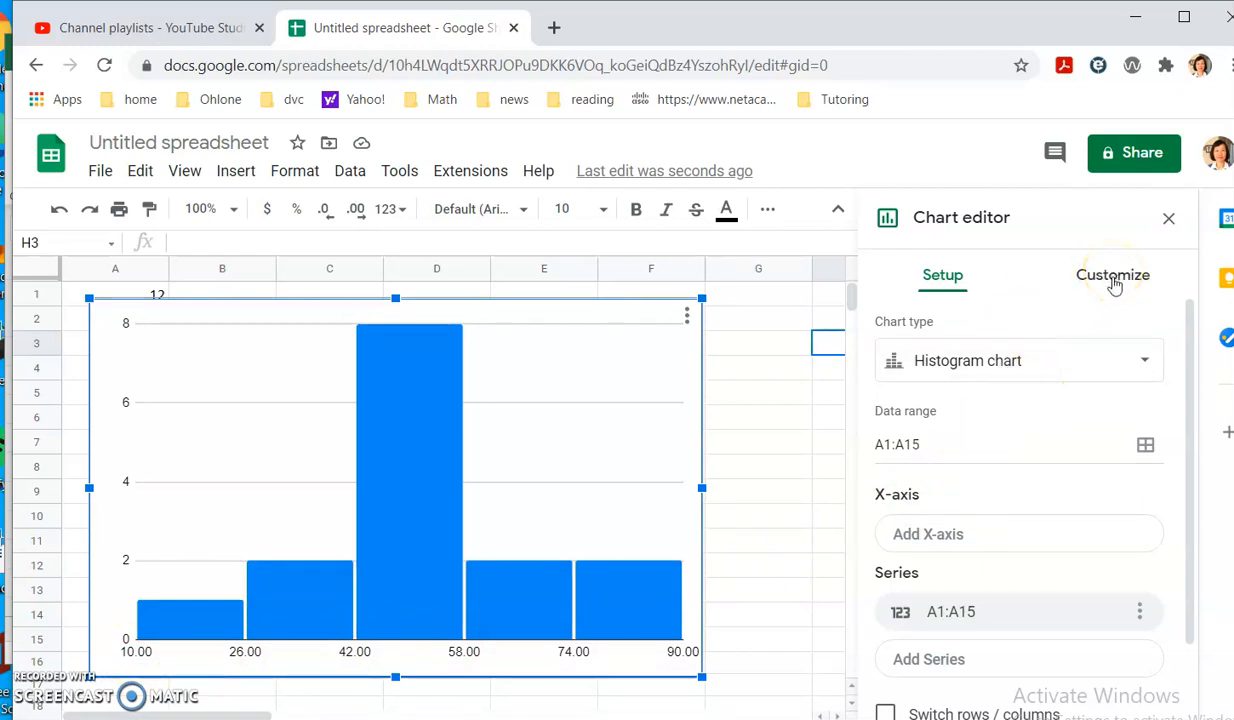
{"action": "left_click", "coordinate": [1113, 278]}
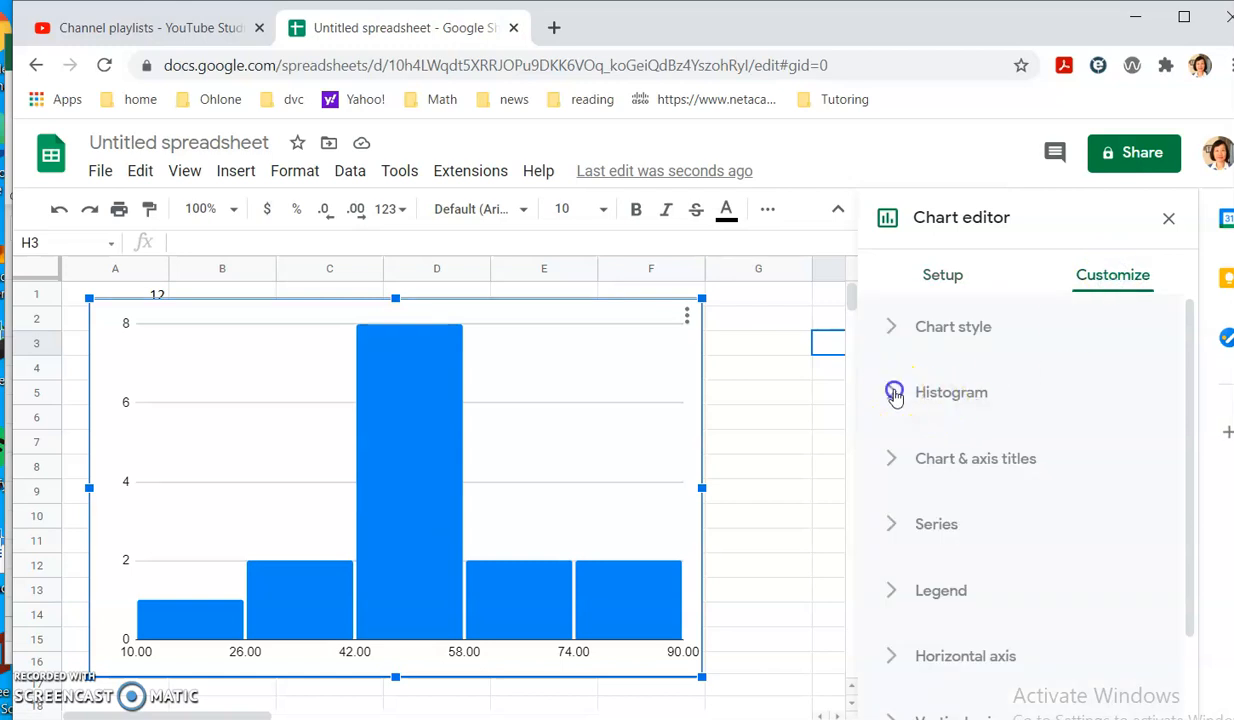
{"action": "left_click", "coordinate": [893, 392]}
{"action": "scroll", "coordinate": [1093, 449], "scroll_direction": "down", "scroll_amount": 2}
{"action": "scroll", "coordinate": [1093, 449], "scroll_direction": "up", "scroll_amount": 2}
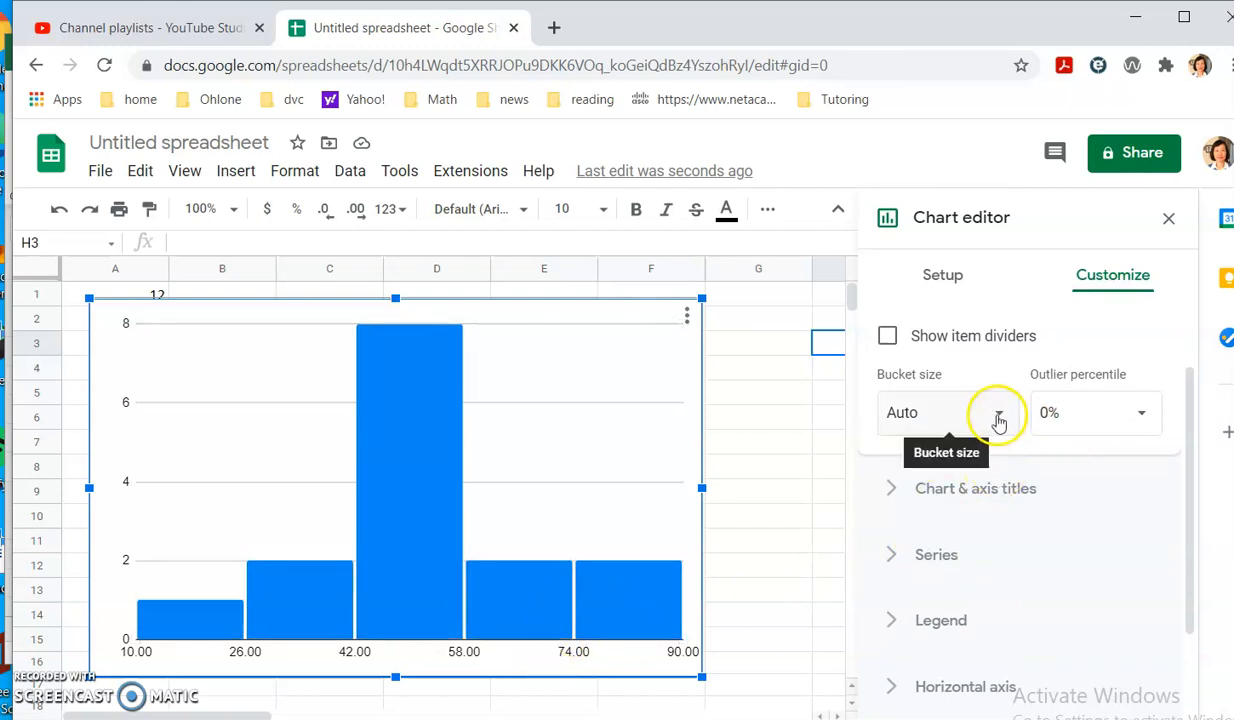
Set the histogram bucket size to 10, correcting a mistyped 12.
{"action": "left_click", "coordinate": [1000, 414]}
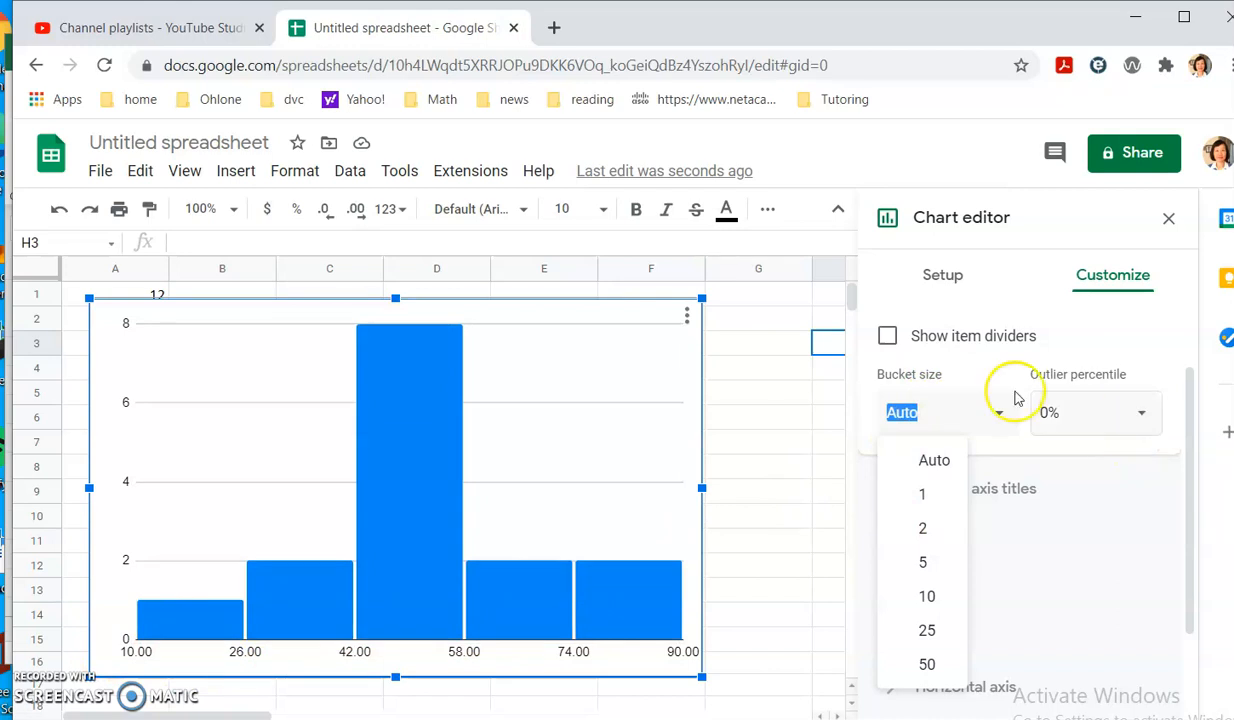
{"action": "left_click", "coordinate": [928, 597]}
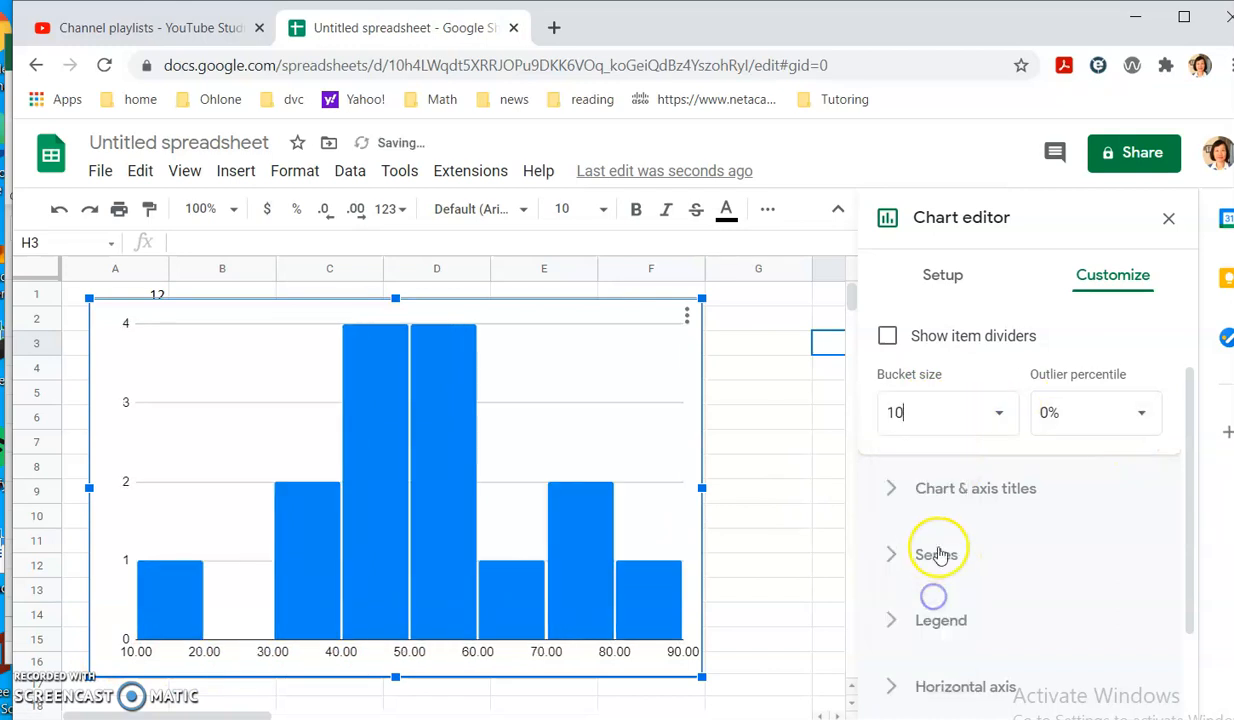
{"action": "left_click_drag", "start_coordinate": [884, 413], "coordinate": [906, 413]}
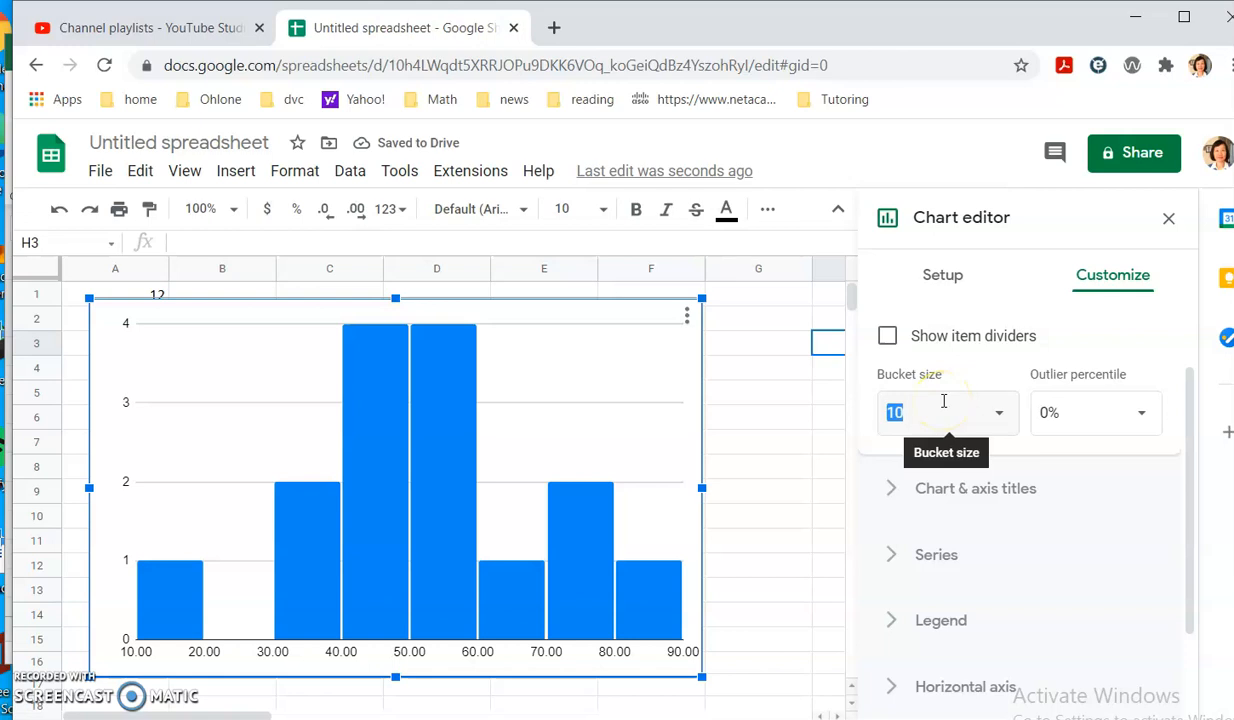
{"action": "type", "text": "12"}
{"action": "left_click_drag", "start_coordinate": [928, 413], "coordinate": [881, 420]}
{"action": "type", "text": "10"}
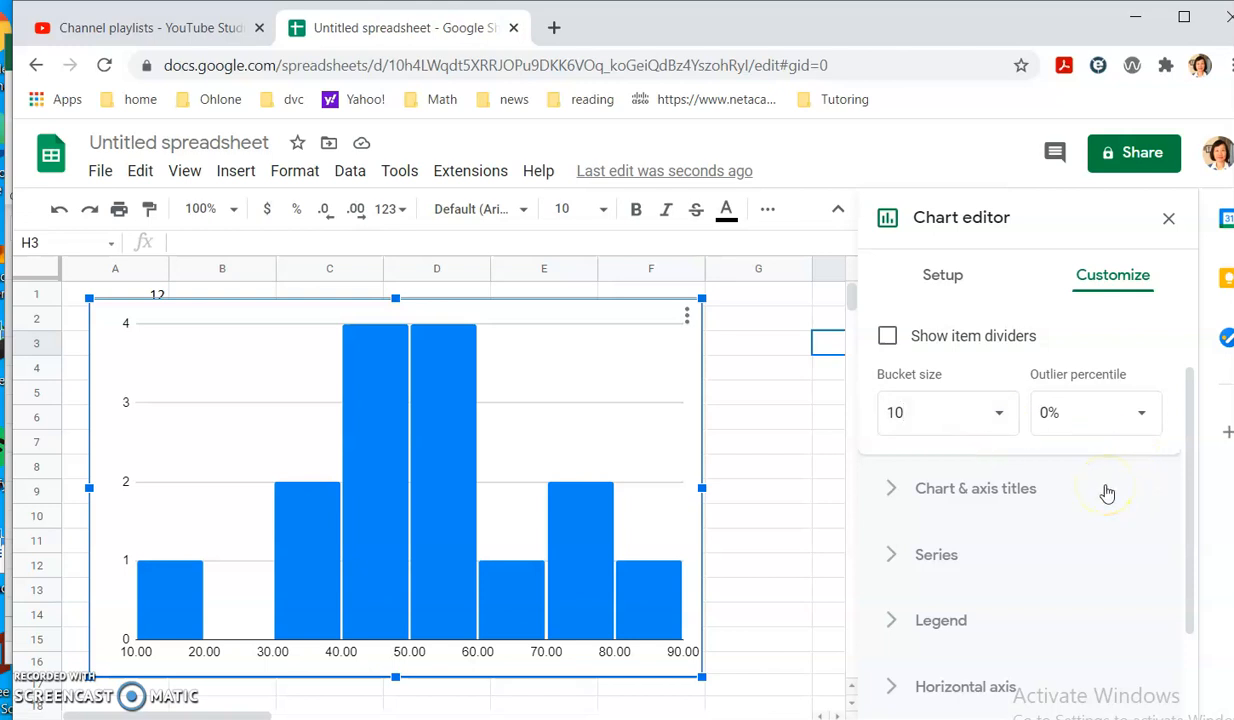
{"action": "scroll", "coordinate": [1100, 480], "scroll_direction": "down", "scroll_amount": 1}
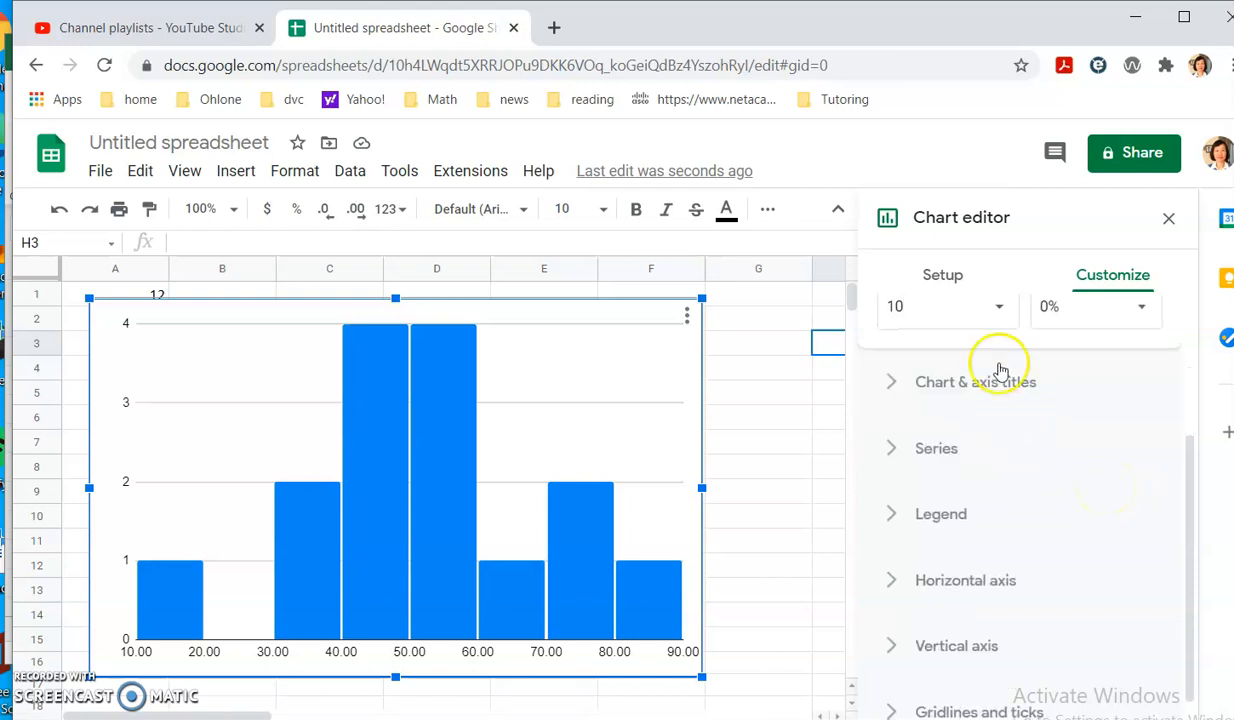
{"action": "left_click", "coordinate": [980, 320]}
{"action": "left_click", "coordinate": [1099, 354]}
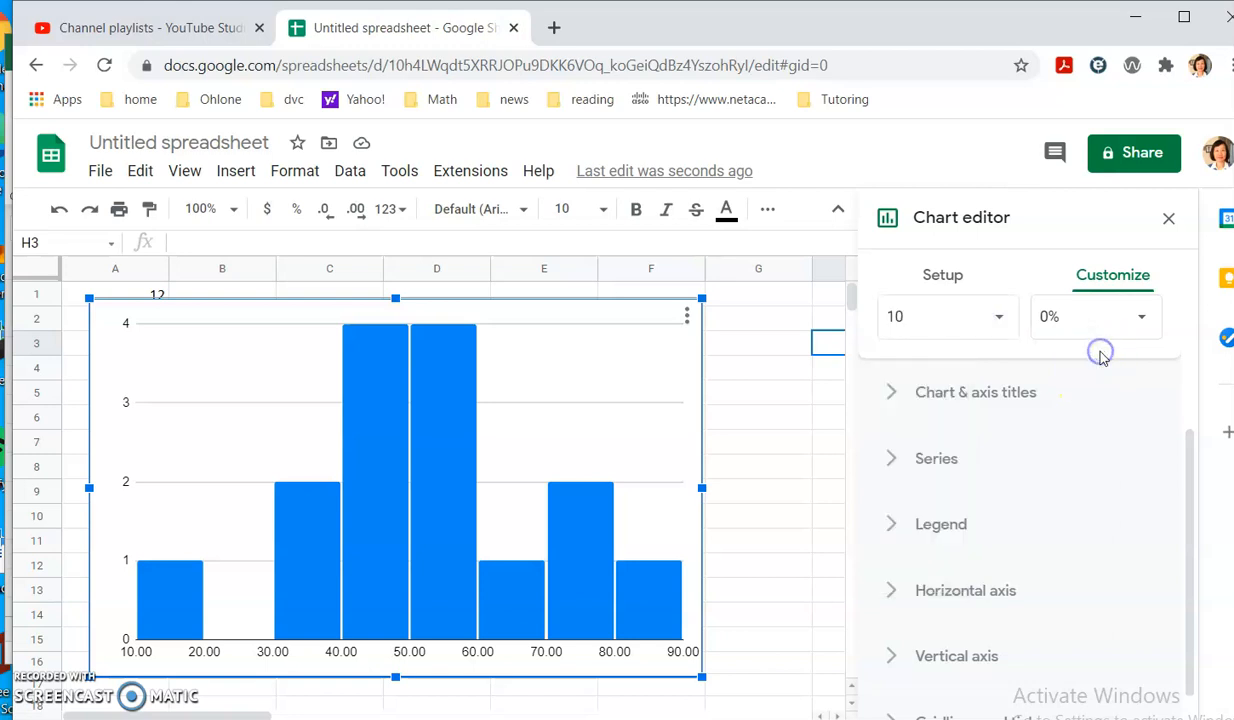
{"action": "left_click", "coordinate": [927, 393]}
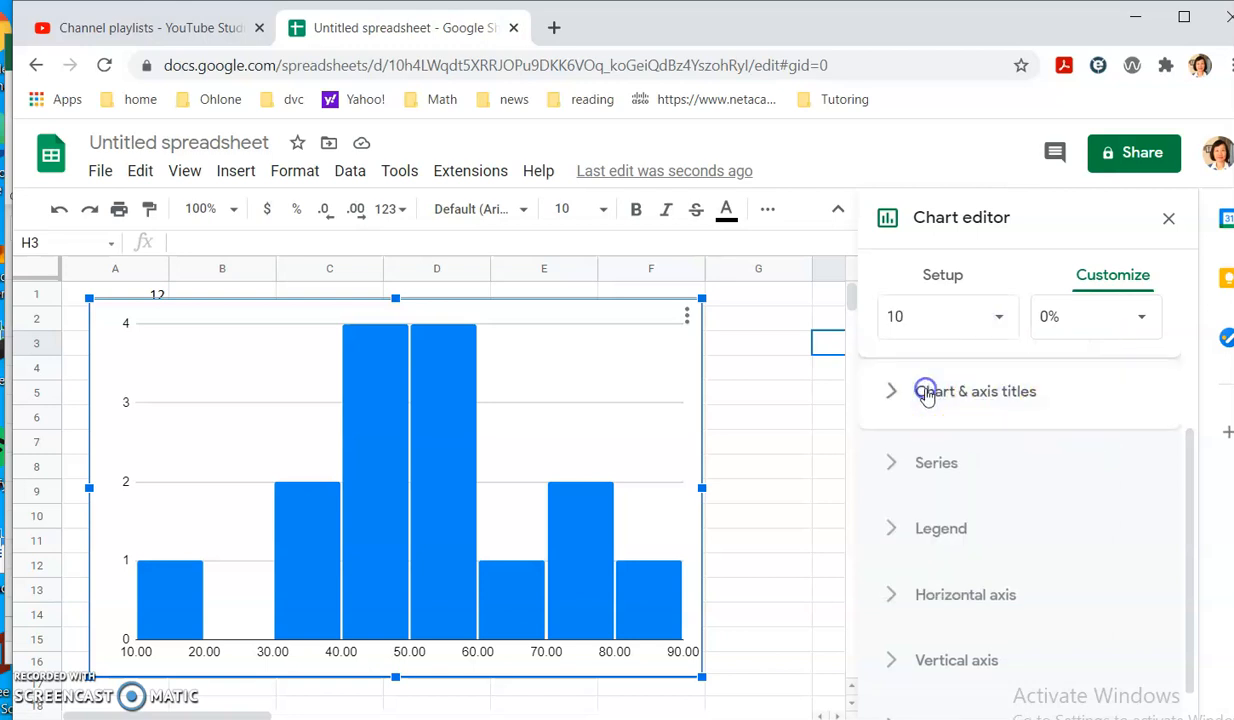
Enter the chart title 'Histogram of customer'.
{"action": "left_click", "coordinate": [948, 410]}
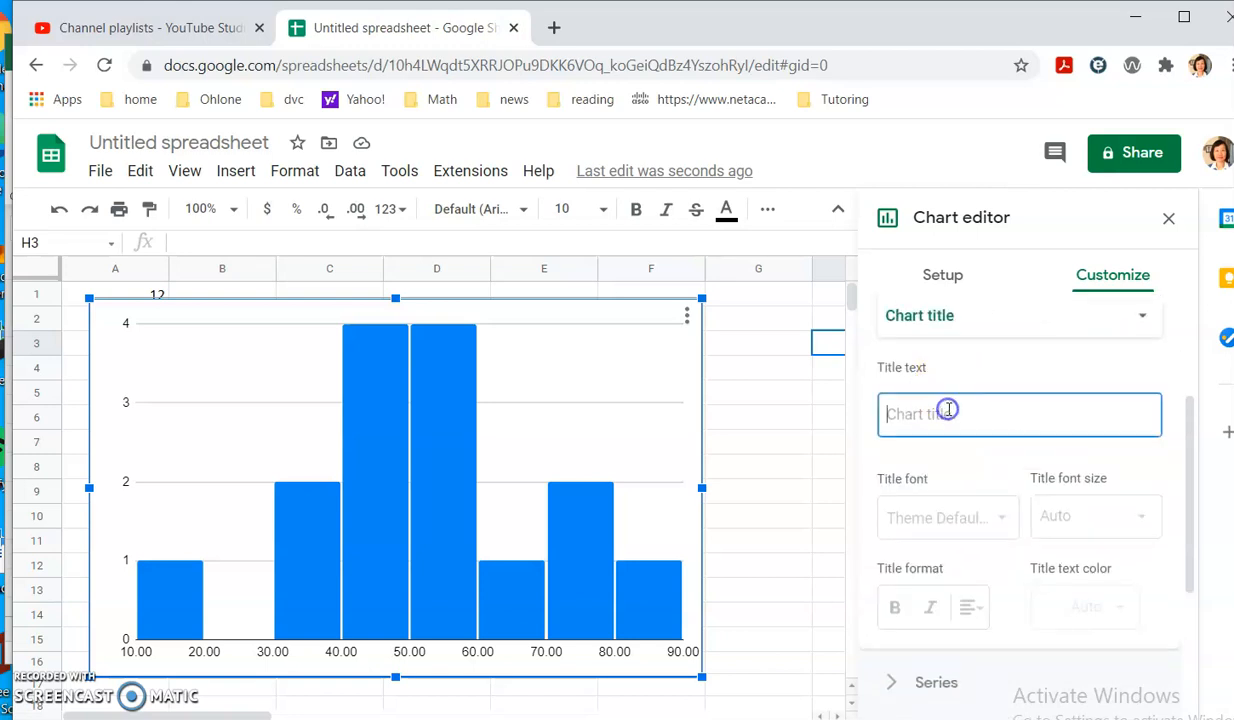
{"action": "type", "text": "Histogram of customer"}
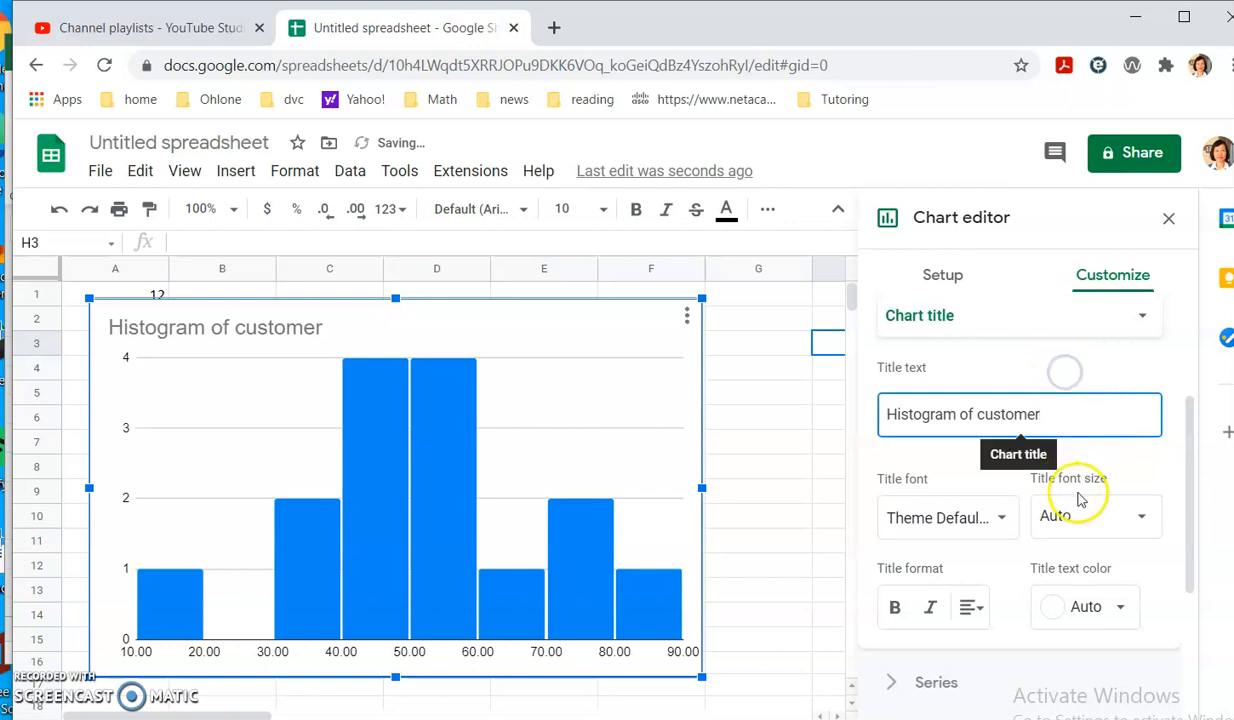
{"action": "scroll", "coordinate": [1080, 507], "scroll_direction": "down", "scroll_amount": 1}
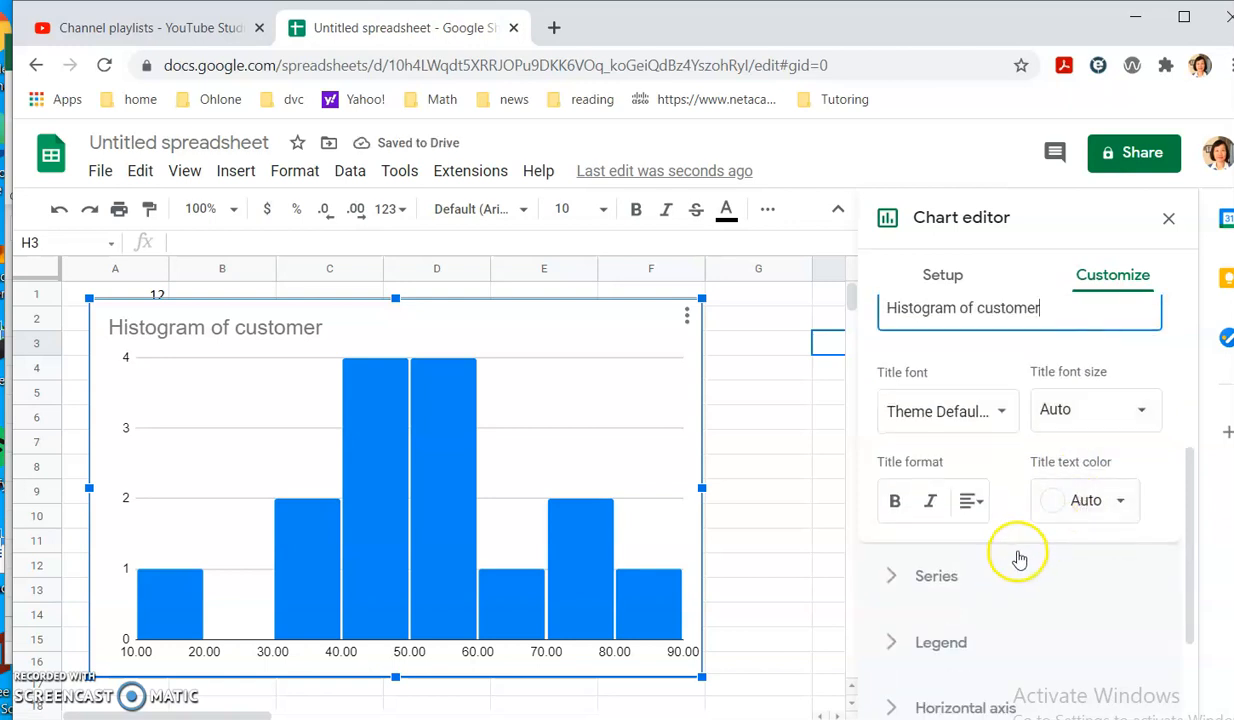
{"action": "scroll", "coordinate": [1016, 559], "scroll_direction": "up", "scroll_amount": 3}
{"action": "scroll", "coordinate": [1065, 500], "scroll_direction": "down", "scroll_amount": 1}
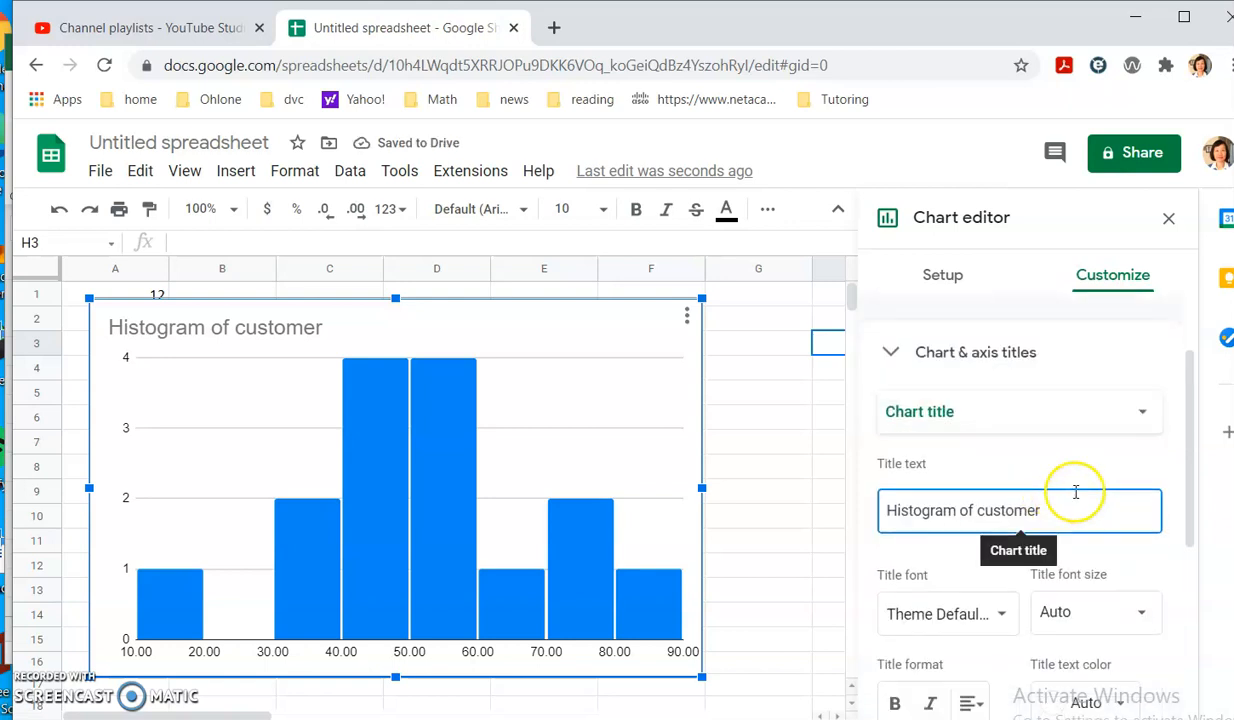
{"action": "left_click", "coordinate": [1143, 413]}
{"action": "left_click", "coordinate": [1093, 470]}
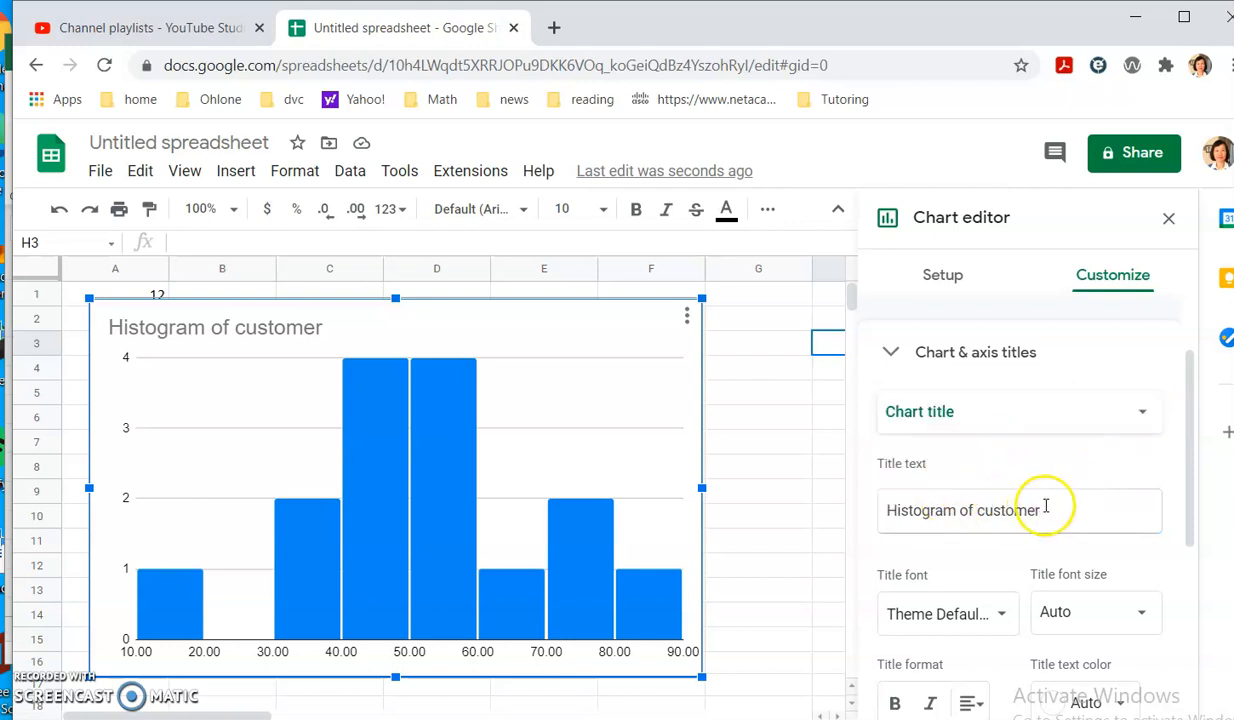
Set the horizontal axis title to 'customer age'.
{"action": "left_click", "coordinate": [892, 414]}
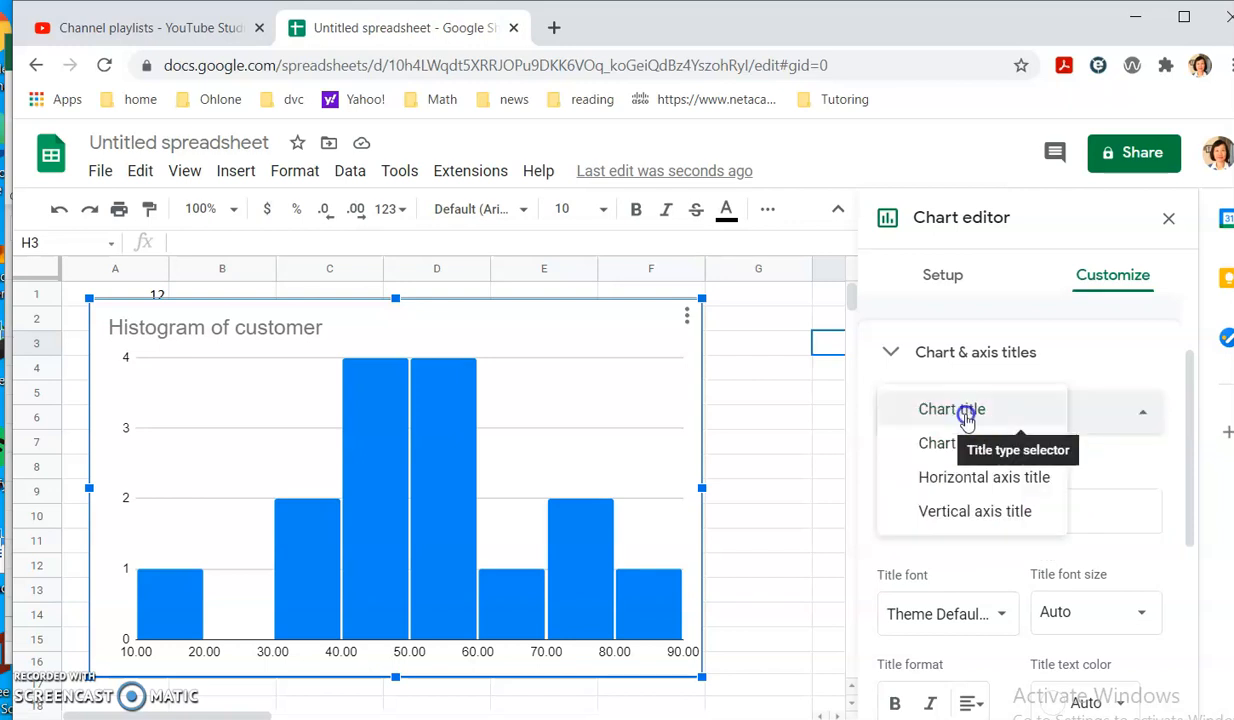
{"action": "left_click", "coordinate": [979, 492]}
{"action": "left_click", "coordinate": [946, 503]}
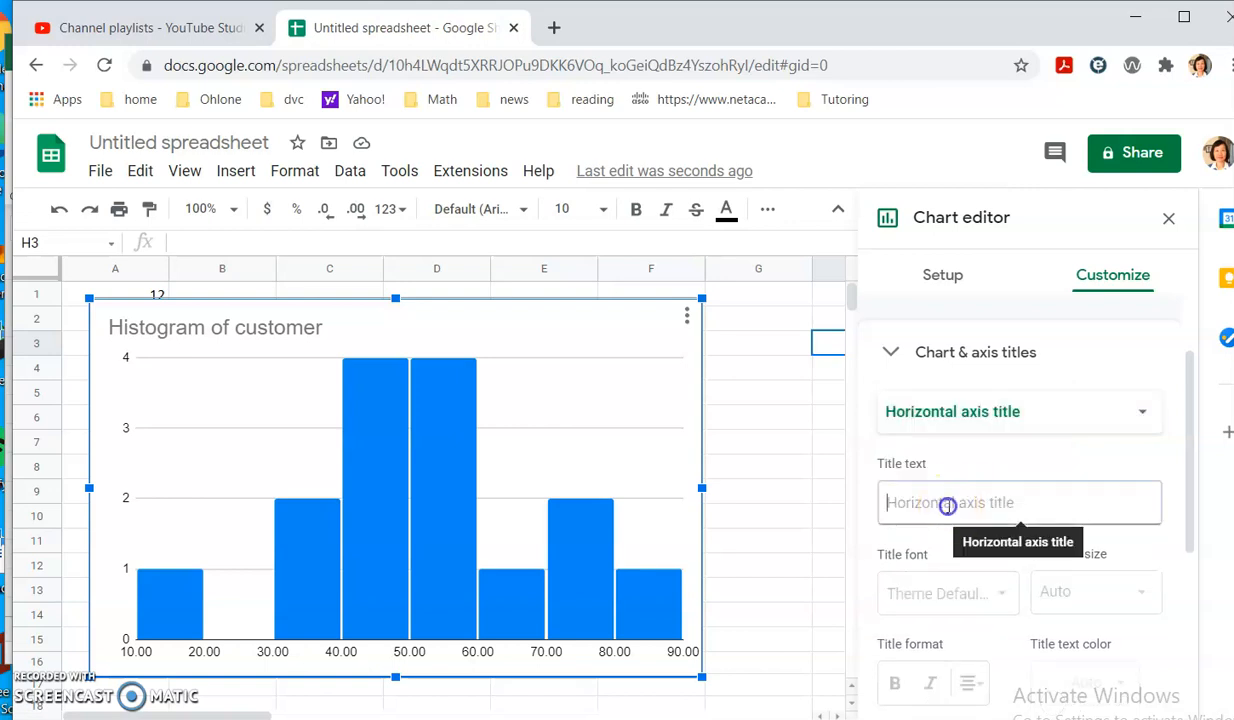
{"action": "type", "text": "c"}
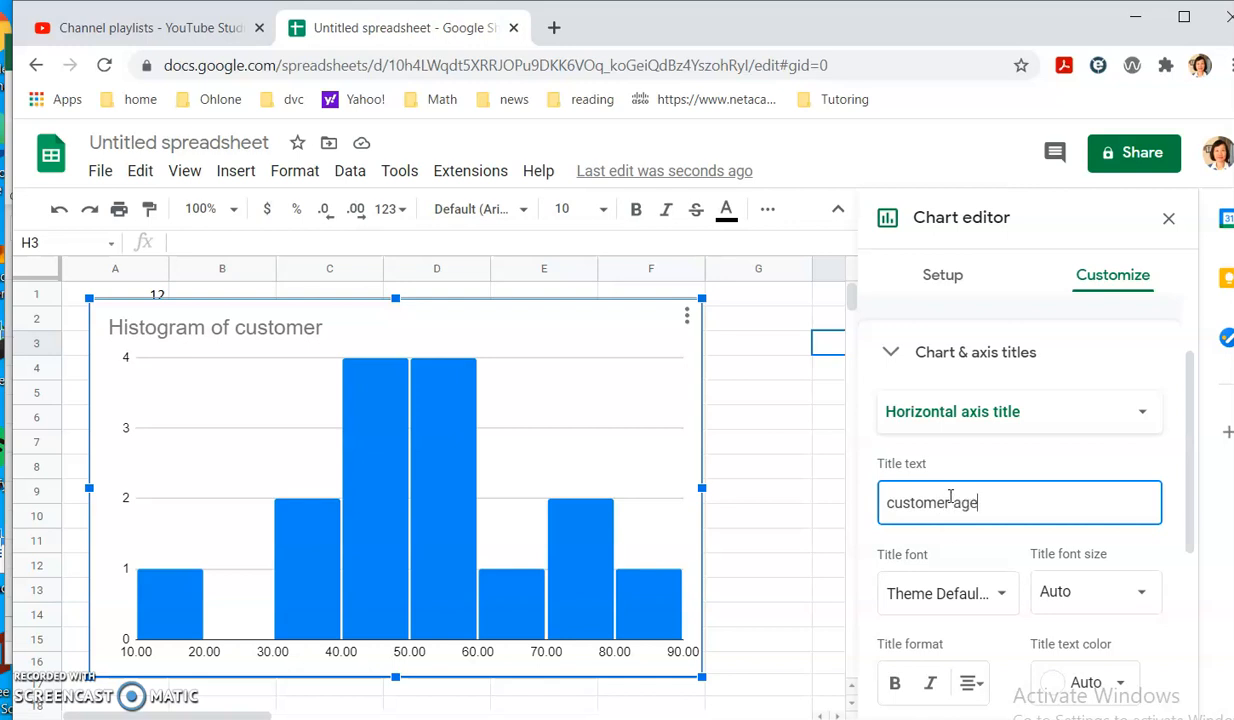
{"action": "type", "text": "ustomer age"}
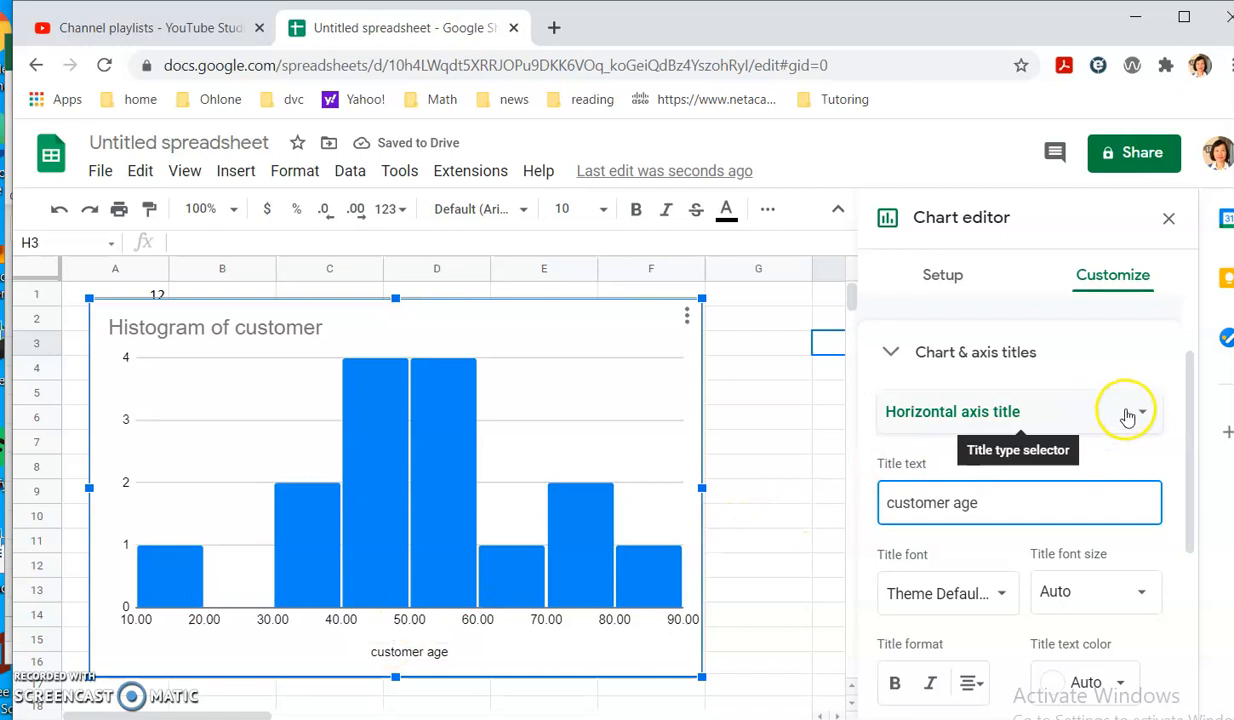
Set the vertical axis title to 'frequency'.
{"action": "left_click", "coordinate": [1127, 417]}
{"action": "left_click", "coordinate": [991, 441]}
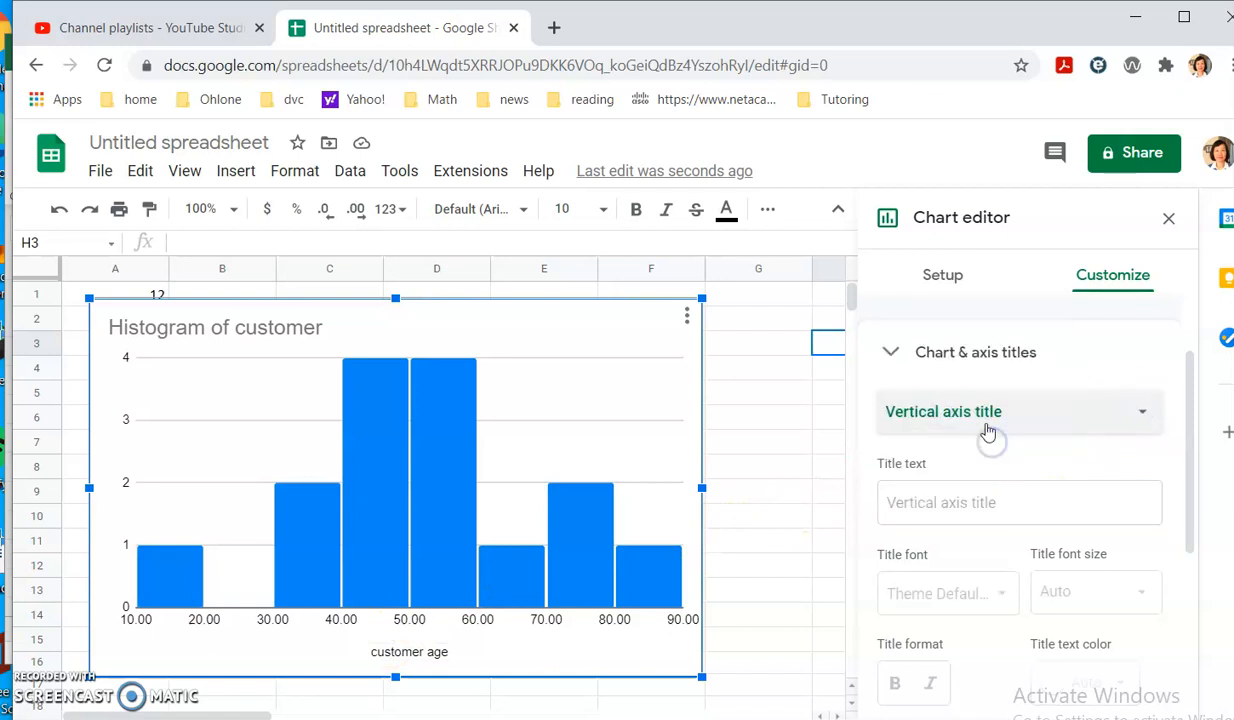
{"action": "left_click", "coordinate": [887, 502]}
{"action": "type", "text": "frequency"}
{"action": "left_click", "coordinate": [983, 451]}
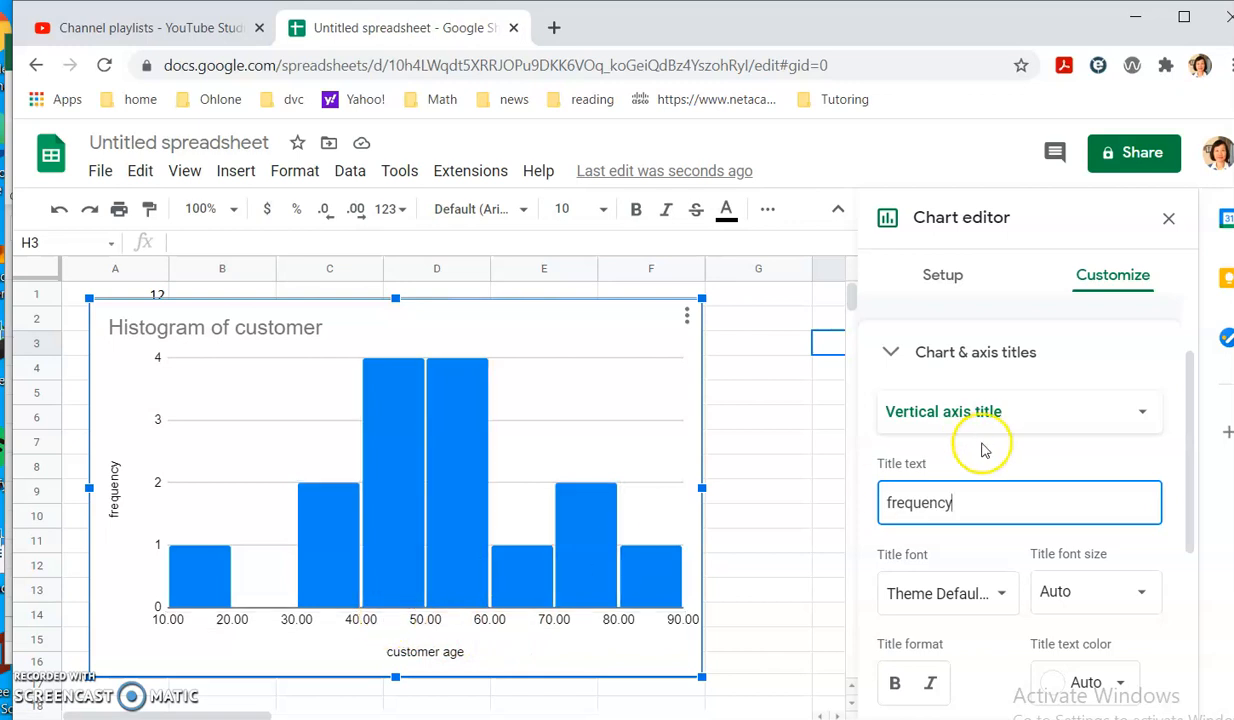
{"action": "scroll", "coordinate": [983, 510], "scroll_direction": "down", "scroll_amount": 1}
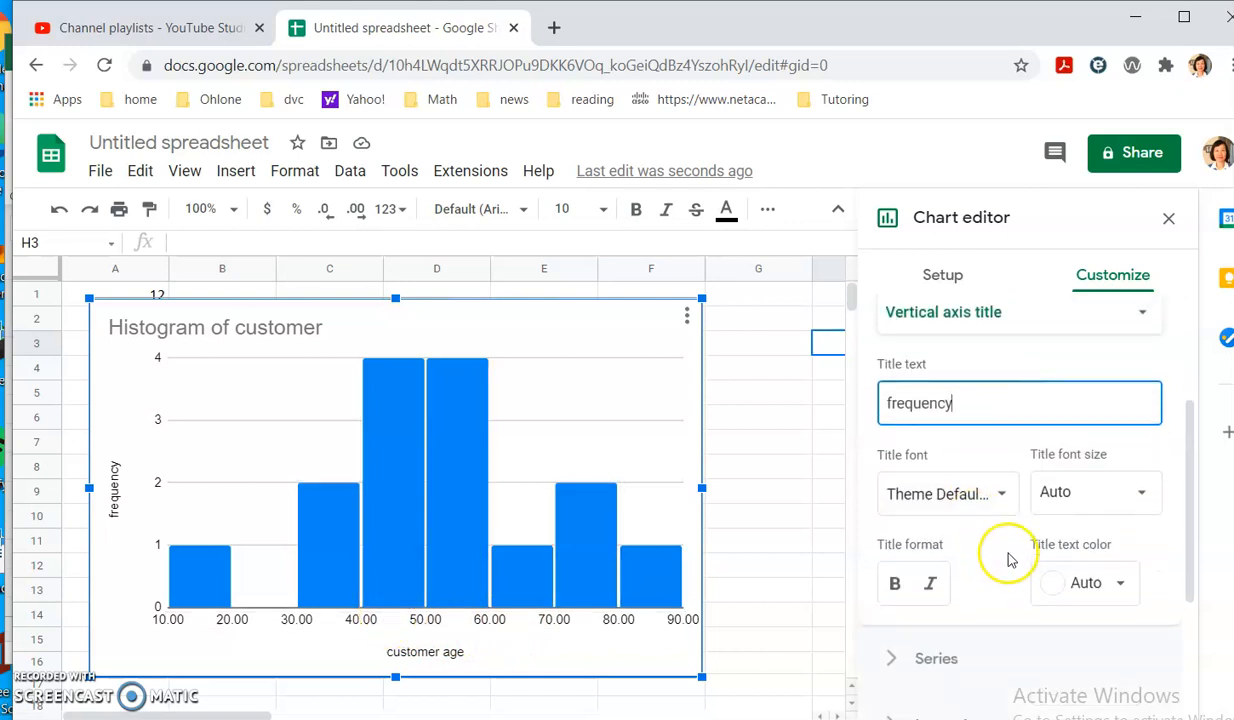
{"action": "scroll", "coordinate": [1008, 555], "scroll_direction": "up", "scroll_amount": 2}
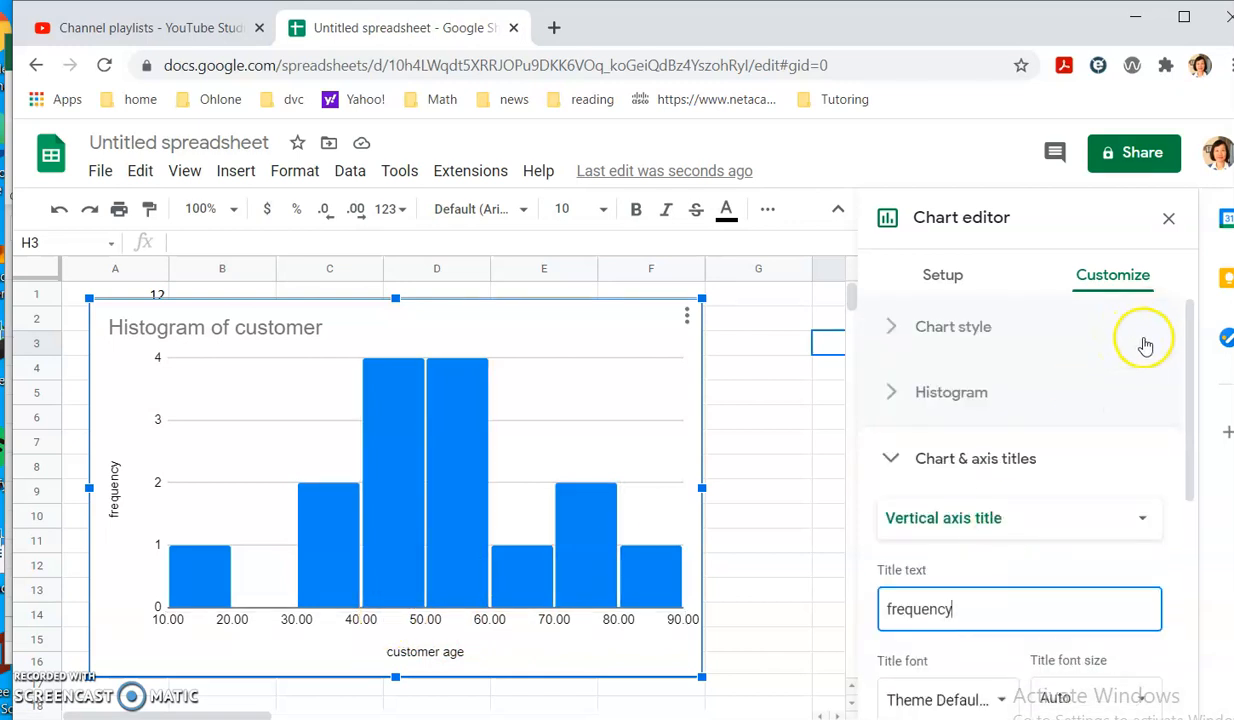
Close the chart editor, snip the titled histogram with Snipping Tool, and discard the snip unsaved.
{"action": "left_click", "coordinate": [760, 413]}
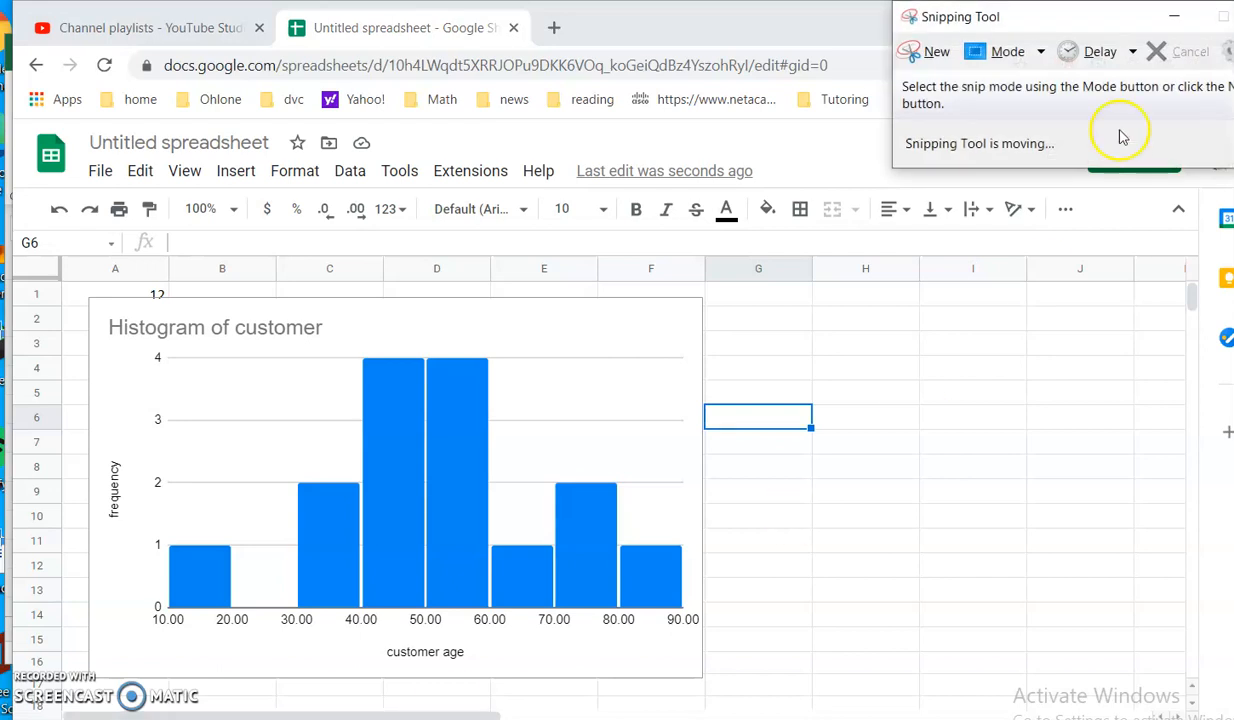
{"action": "left_click_drag", "start_coordinate": [1088, 22], "coordinate": [936, 22]}
{"action": "left_click", "coordinate": [788, 108]}
{"action": "left_click_drag", "start_coordinate": [88, 295], "coordinate": [705, 679]}
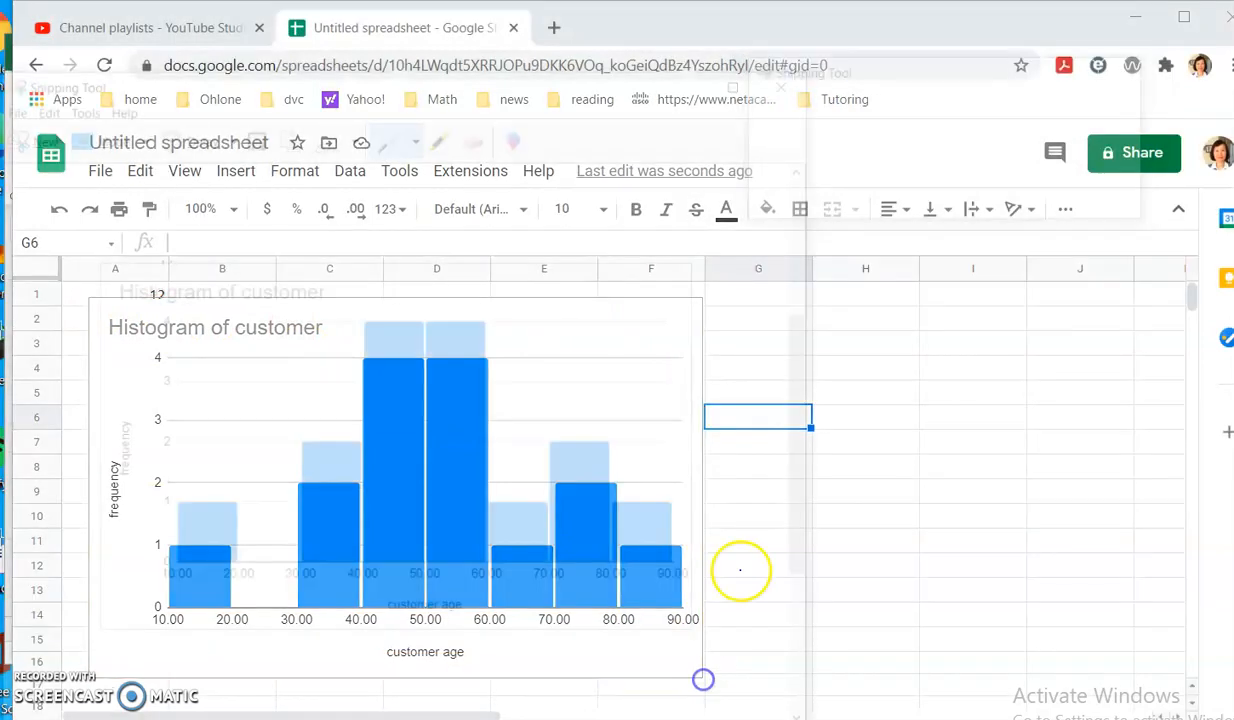
{"action": "left_click", "coordinate": [796, 76]}
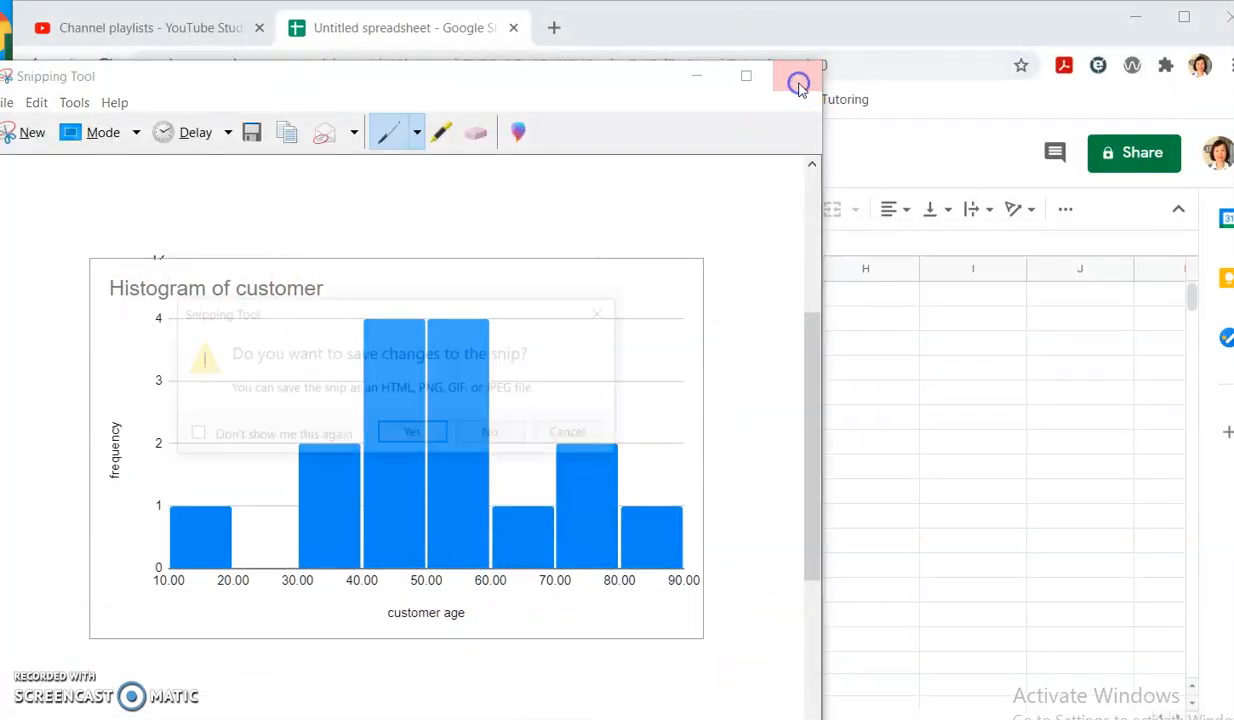
{"action": "left_click", "coordinate": [494, 434]}
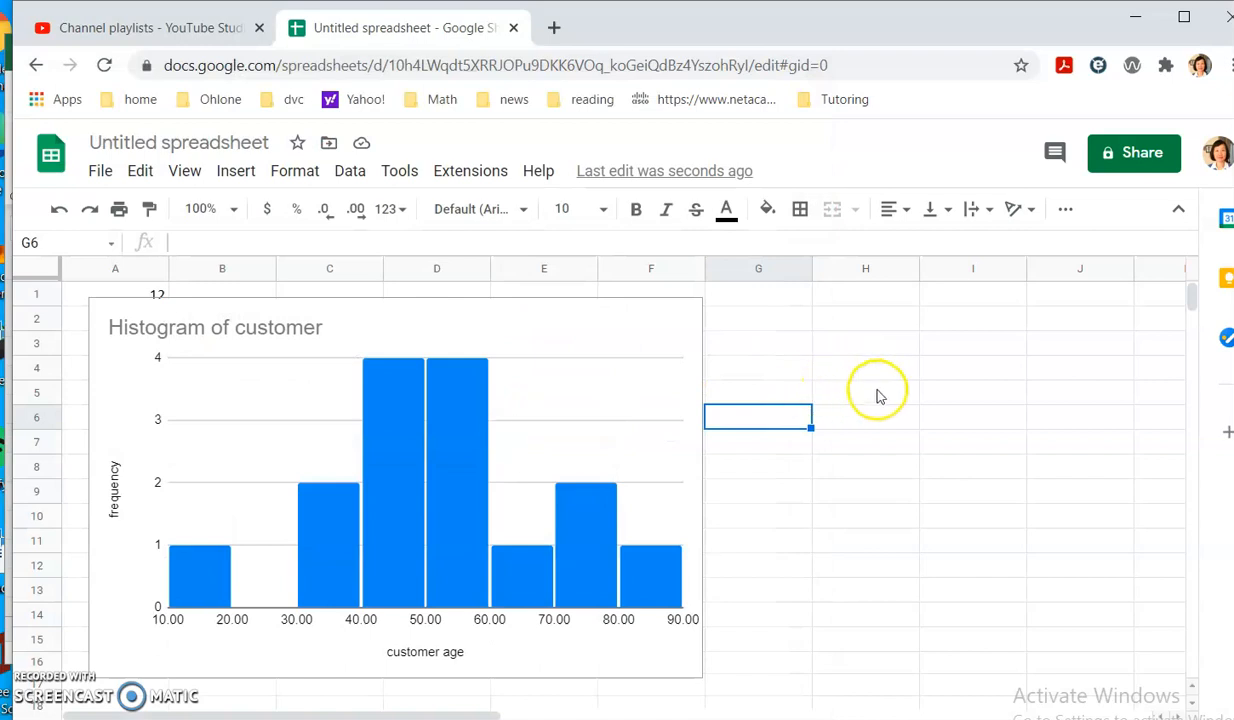
{"action": "left_click", "coordinate": [688, 328]}
Review the histogram in the chart editor, then select and delete the chart.
{"action": "left_click", "coordinate": [689, 319]}
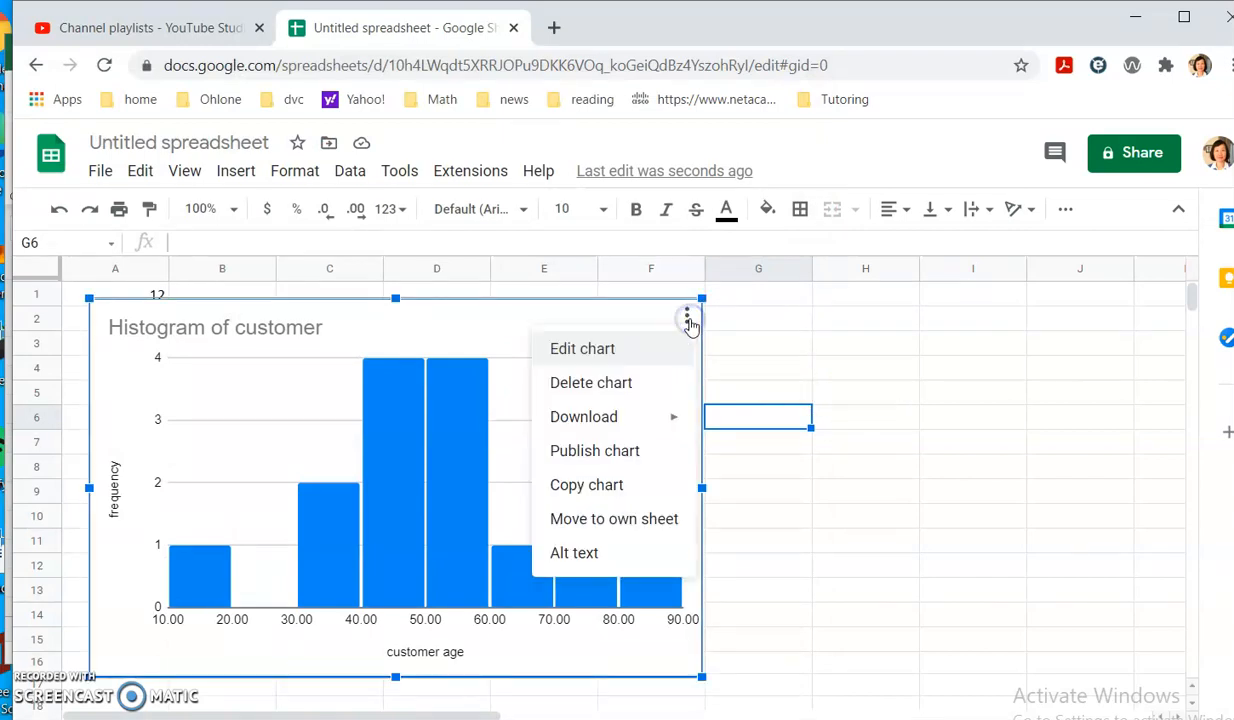
{"action": "left_click", "coordinate": [606, 351]}
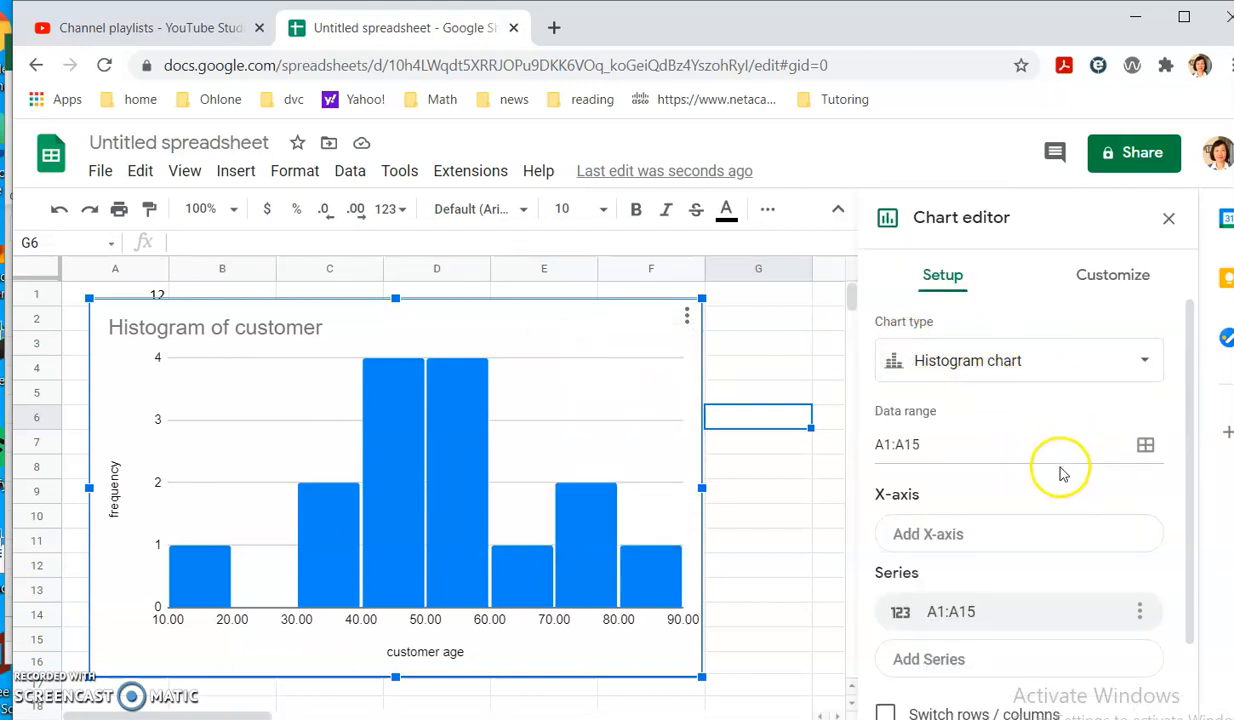
{"action": "scroll", "coordinate": [1062, 472], "scroll_direction": "down", "scroll_amount": 1}
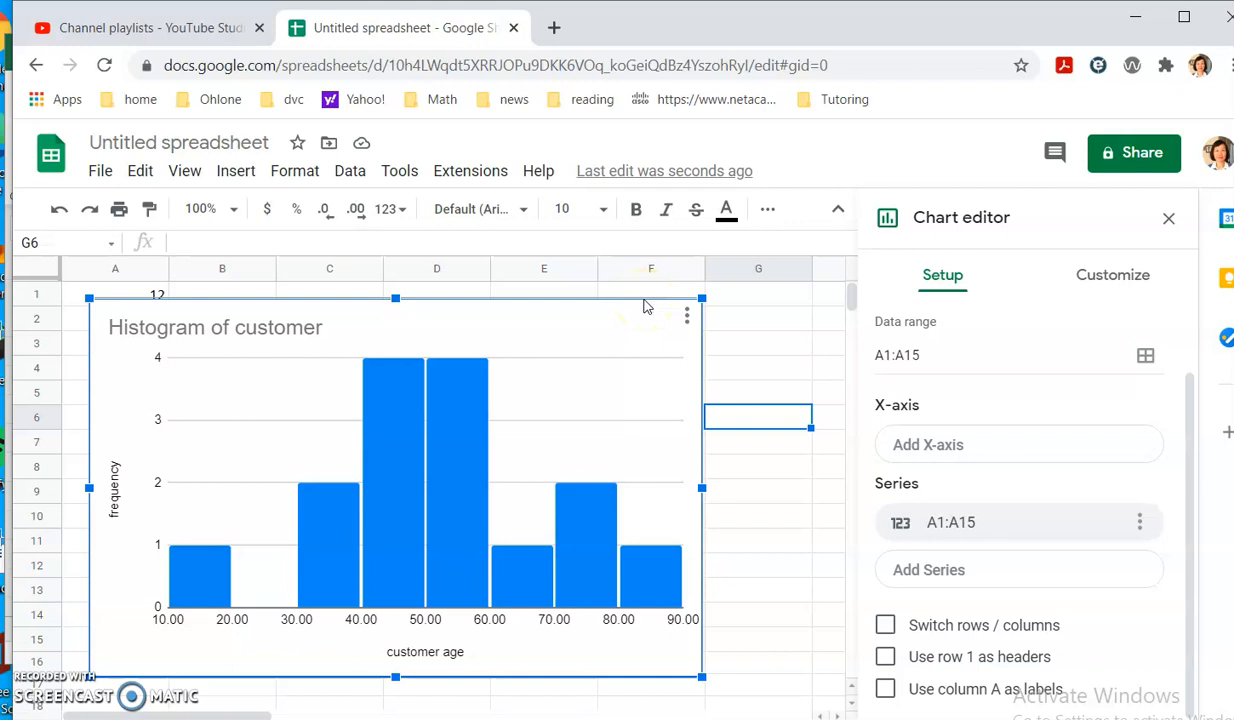
{"action": "left_click", "coordinate": [645, 300]}
{"action": "left_click", "coordinate": [730, 320]}
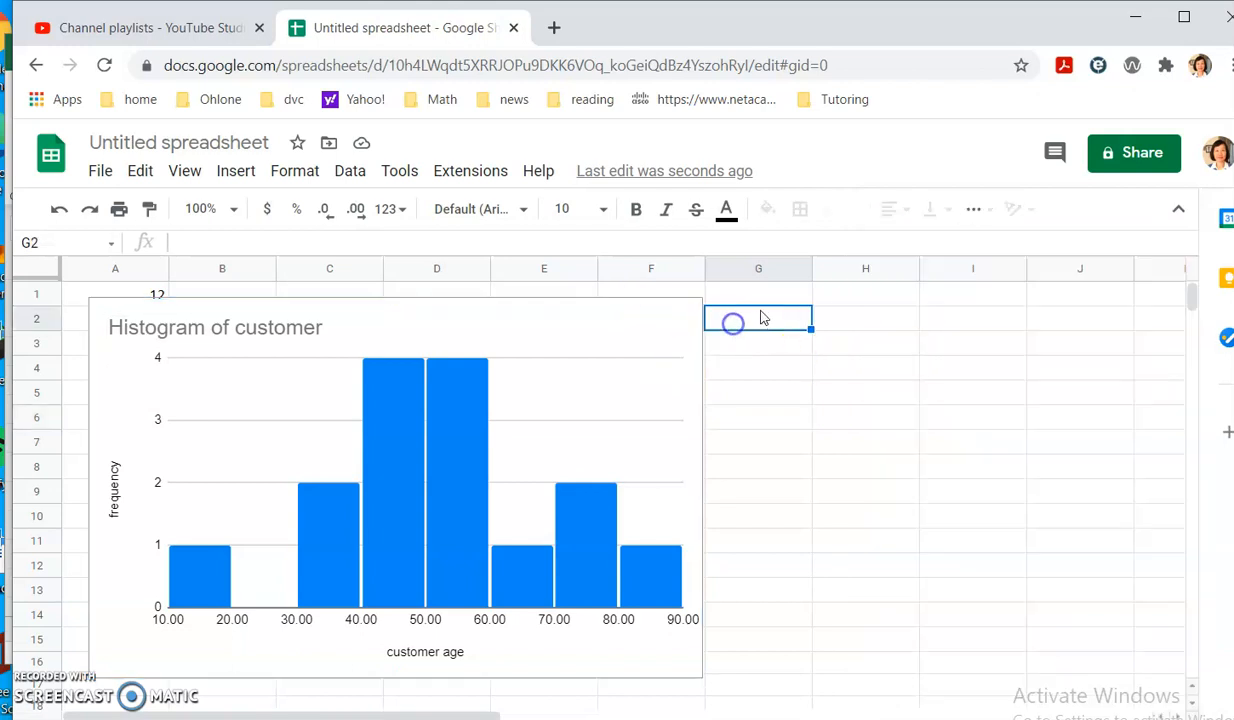
{"action": "left_click", "coordinate": [513, 310]}
{"action": "key", "text": "Delete"}
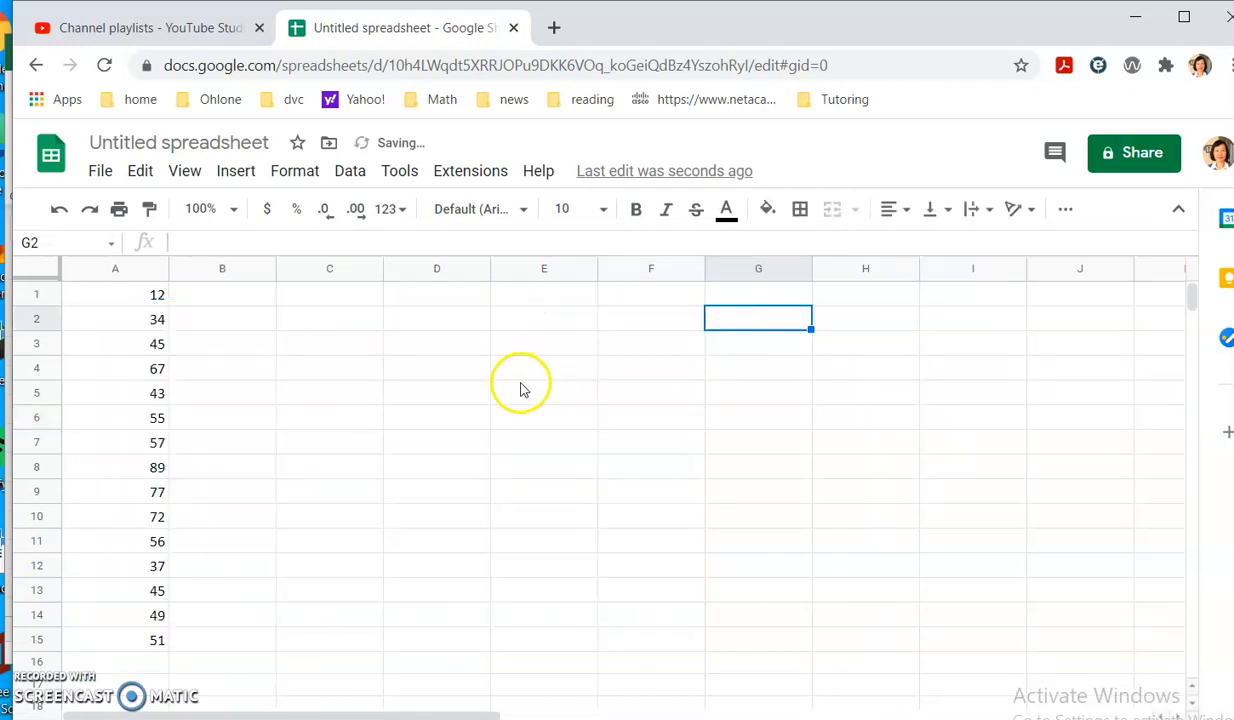
Copy the comma-separated Ex1 data numbers from PowerPoint slide 2 and return to Google Sheets.
{"action": "key", "text": "alt+Tab"}
{"action": "key", "text": "alt+Tab"}
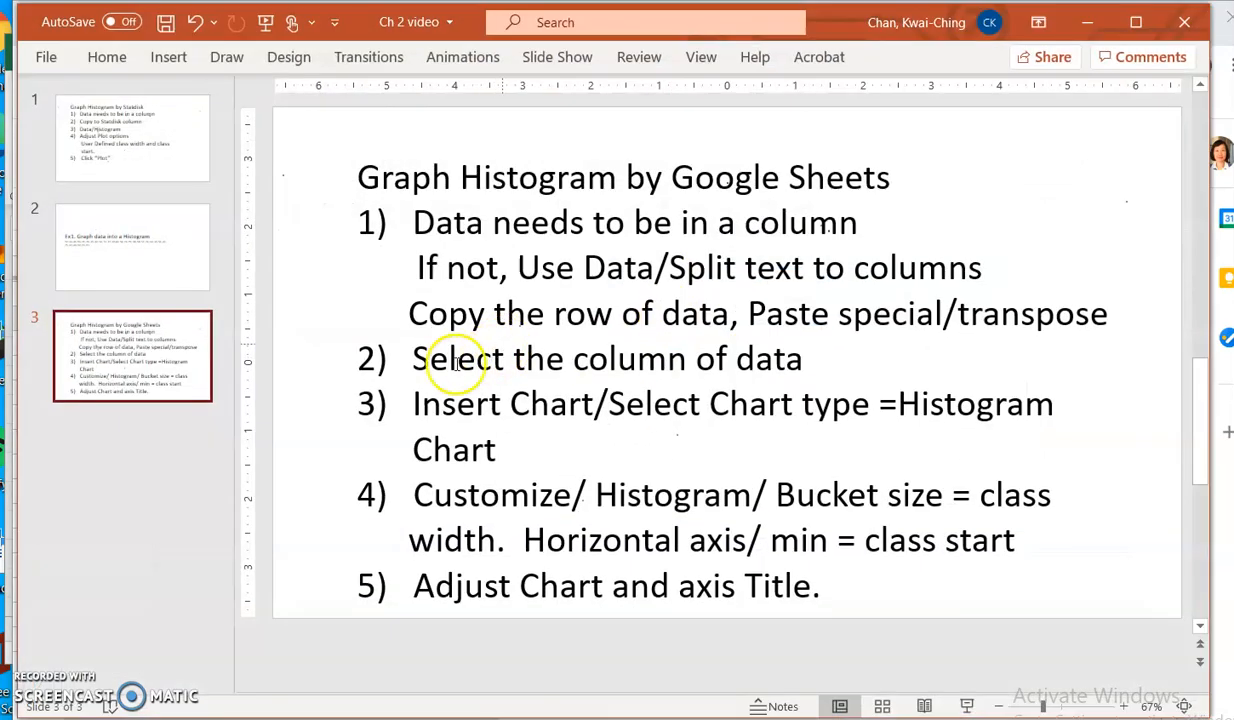
{"action": "left_click", "coordinate": [172, 264]}
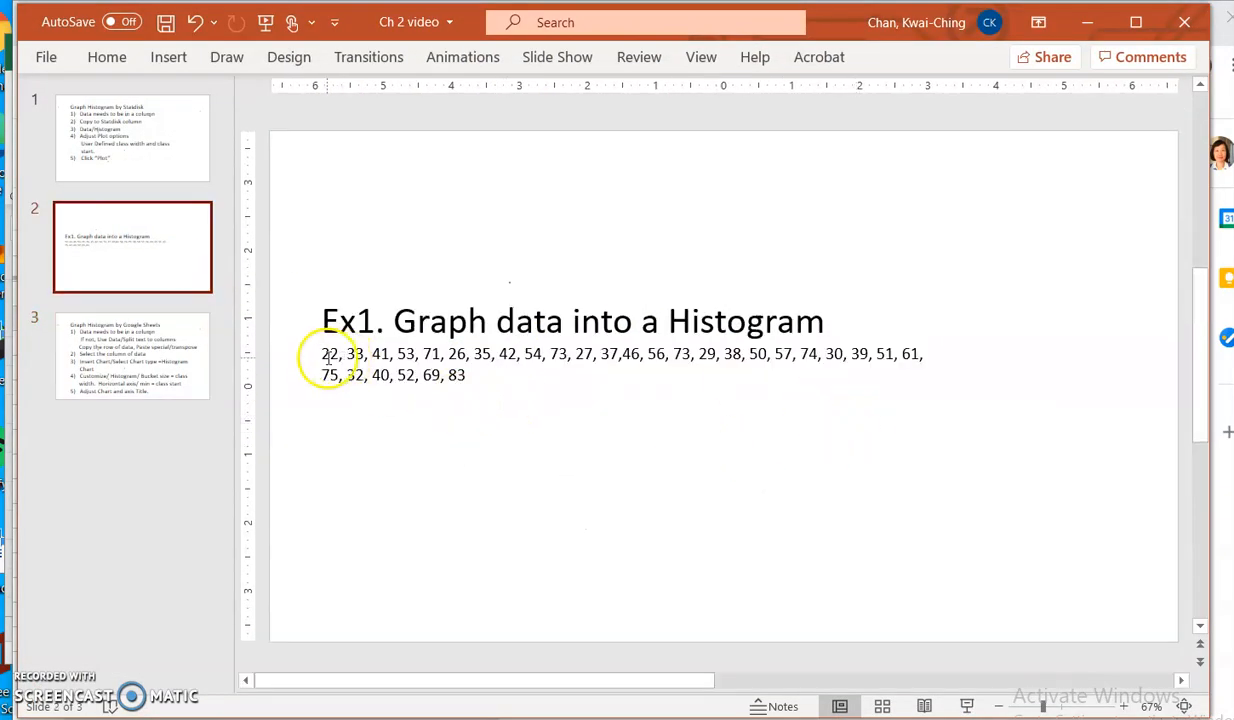
{"action": "left_click_drag", "start_coordinate": [323, 352], "coordinate": [491, 378]}
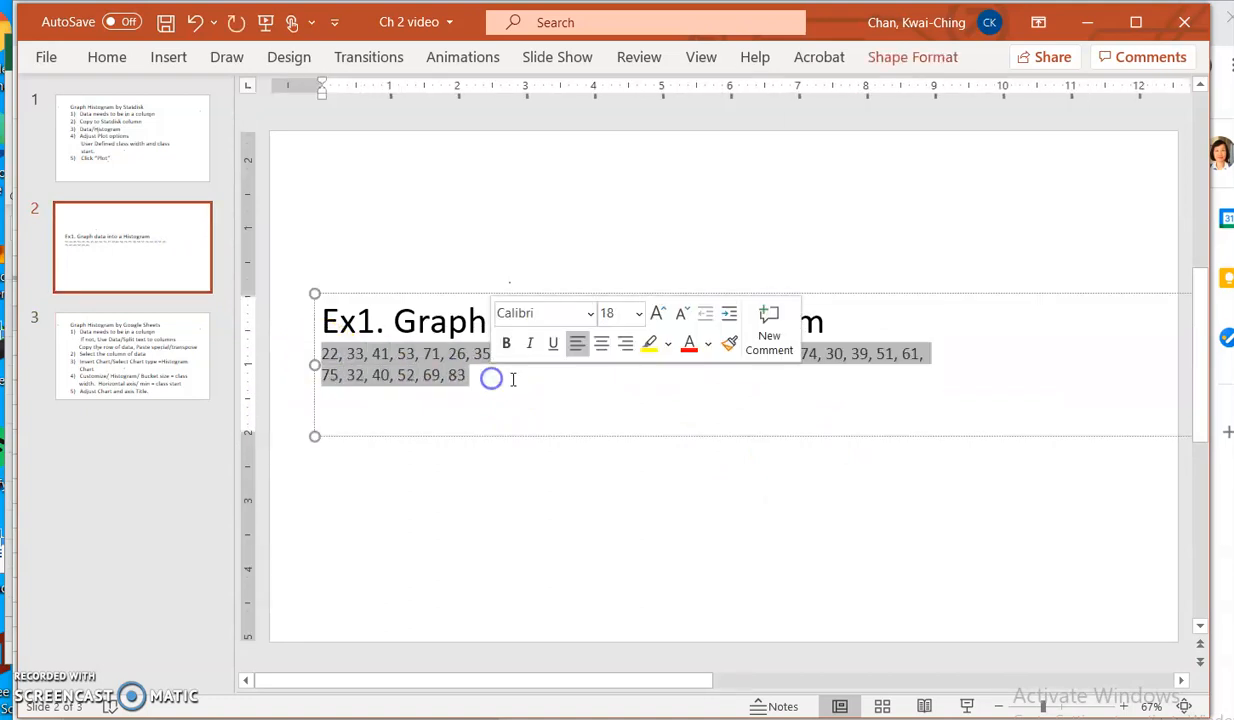
{"action": "right_click", "coordinate": [430, 370]}
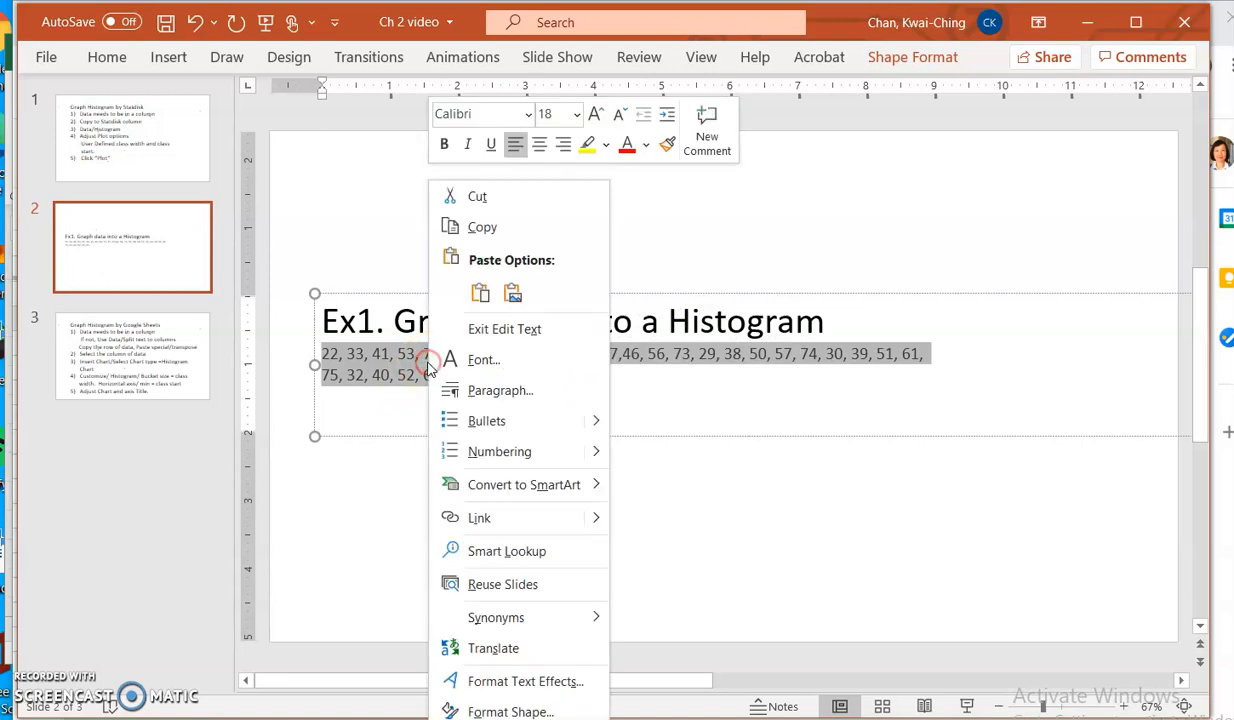
{"action": "left_click", "coordinate": [500, 229]}
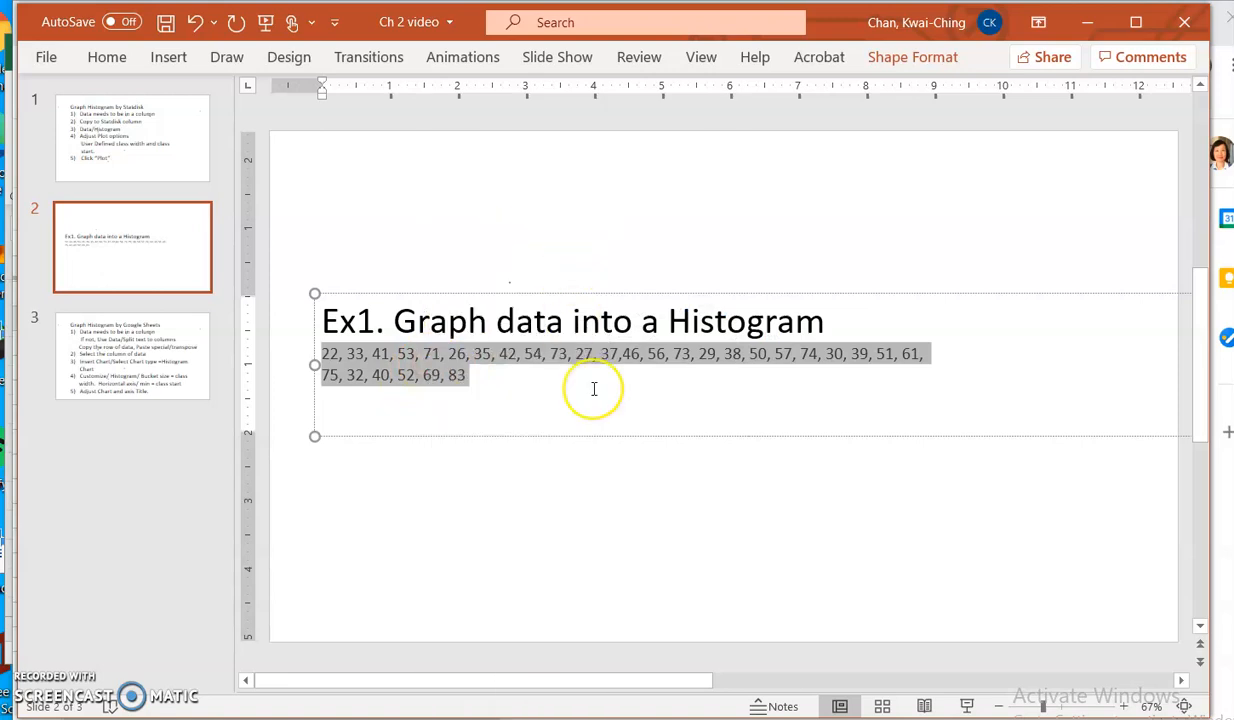
{"action": "key", "text": "alt+Tab"}
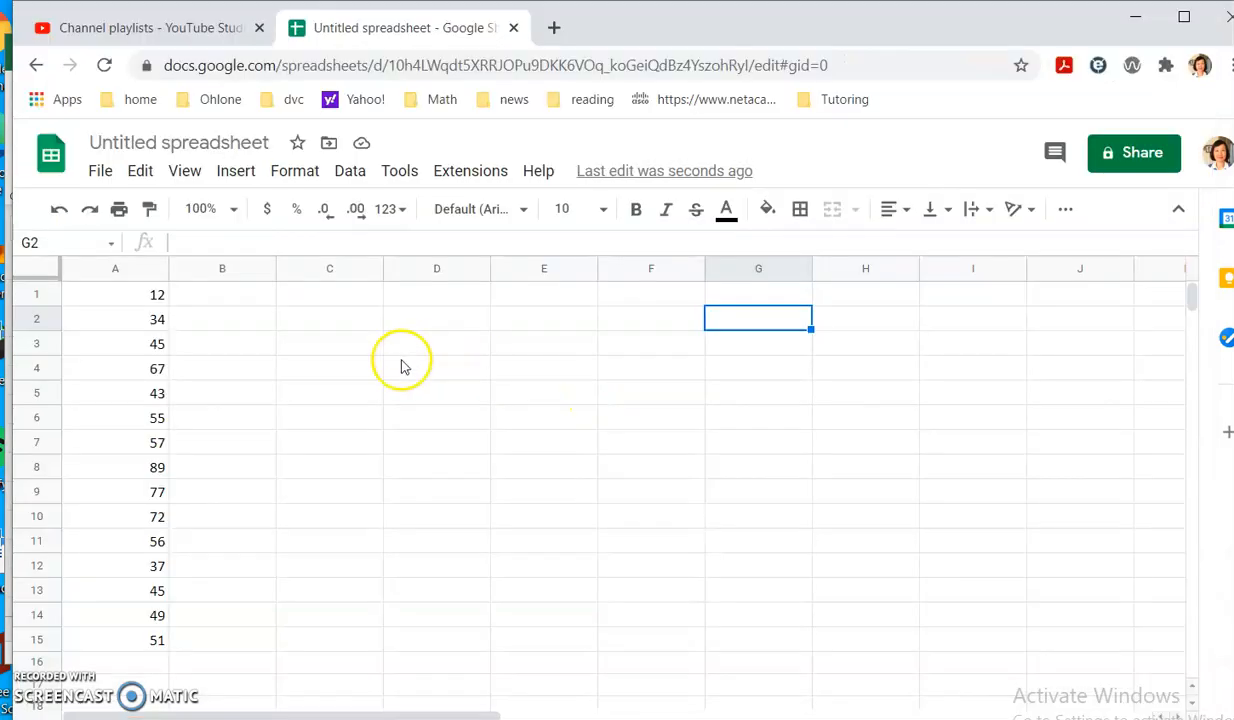
Paste the copied comma-separated number list into cell C1.
{"action": "left_click", "coordinate": [266, 298]}
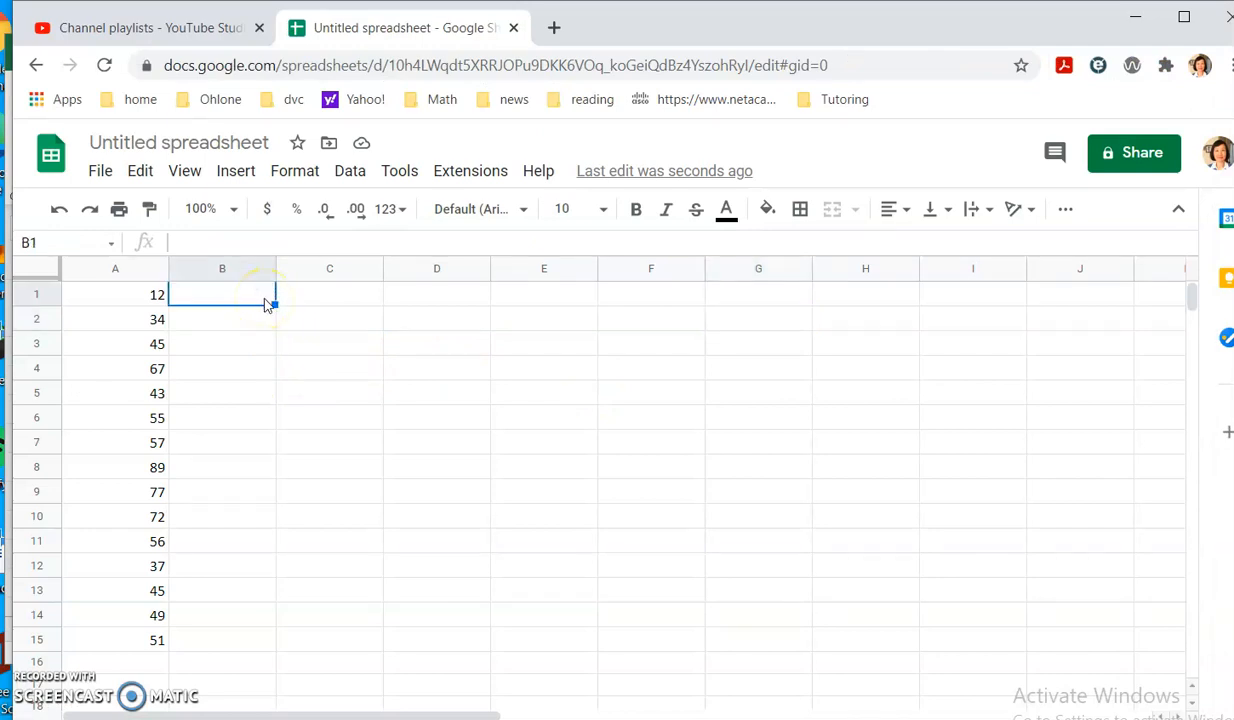
{"action": "left_click", "coordinate": [346, 305]}
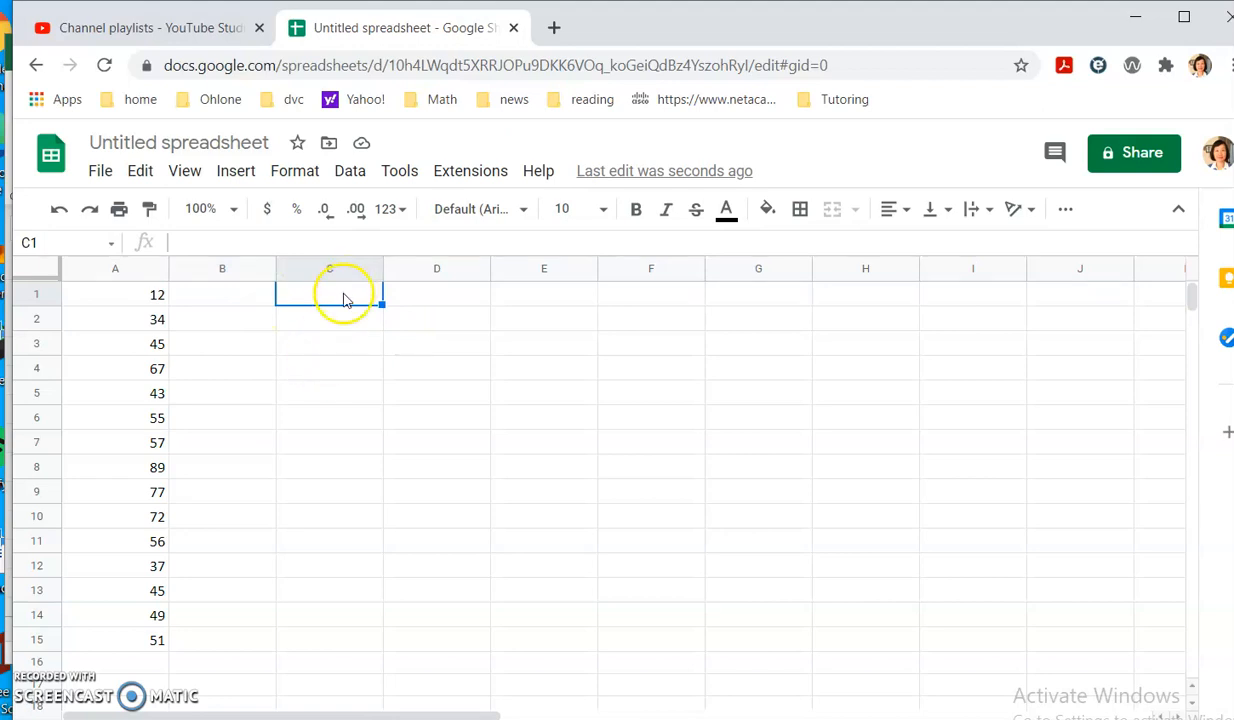
{"action": "right_click", "coordinate": [343, 300]}
{"action": "left_click", "coordinate": [352, 270]}
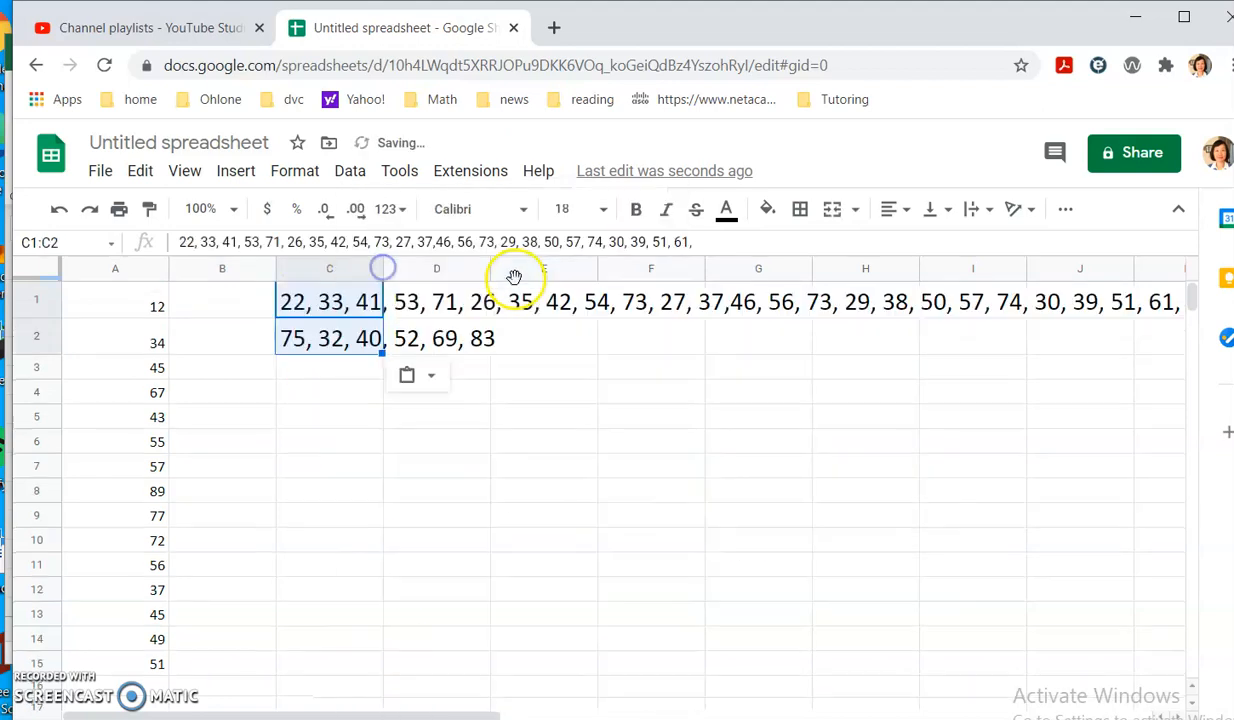
Shrink the pasted text in C1:J2 to font size 12, then reselect C1.
{"action": "left_click_drag", "start_coordinate": [297, 305], "coordinate": [543, 341]}
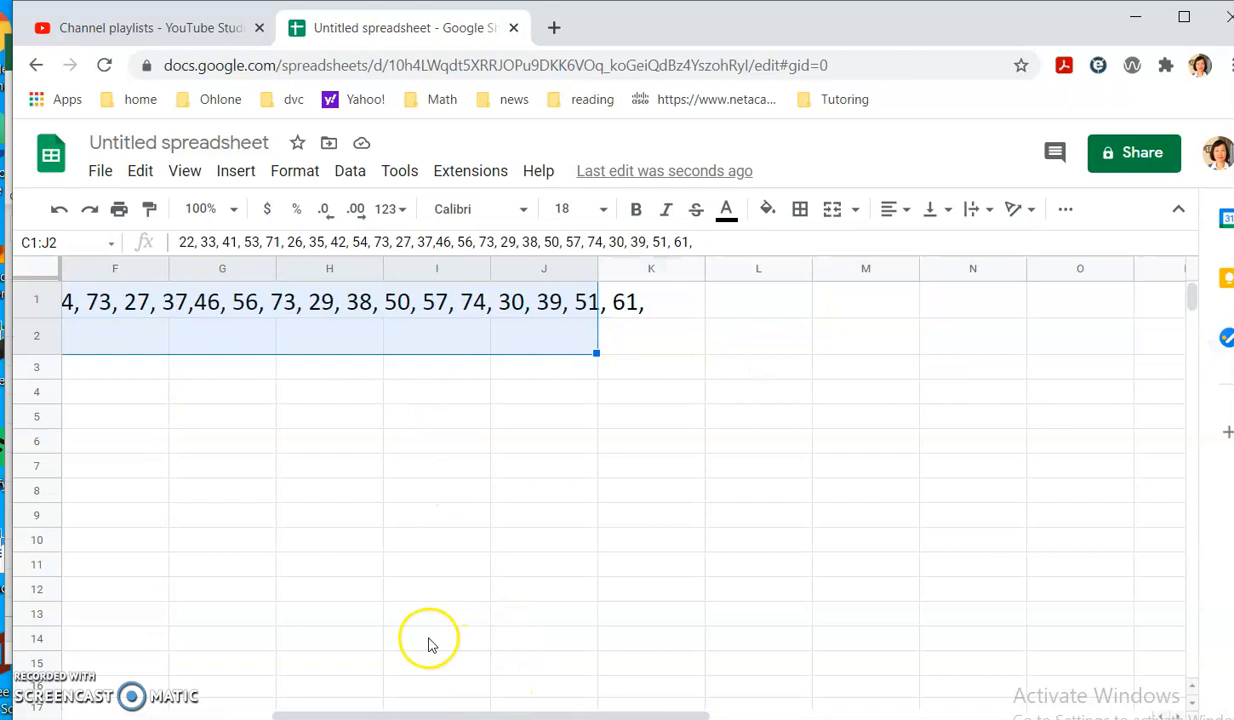
{"action": "left_click_drag", "start_coordinate": [325, 714], "coordinate": [190, 714]}
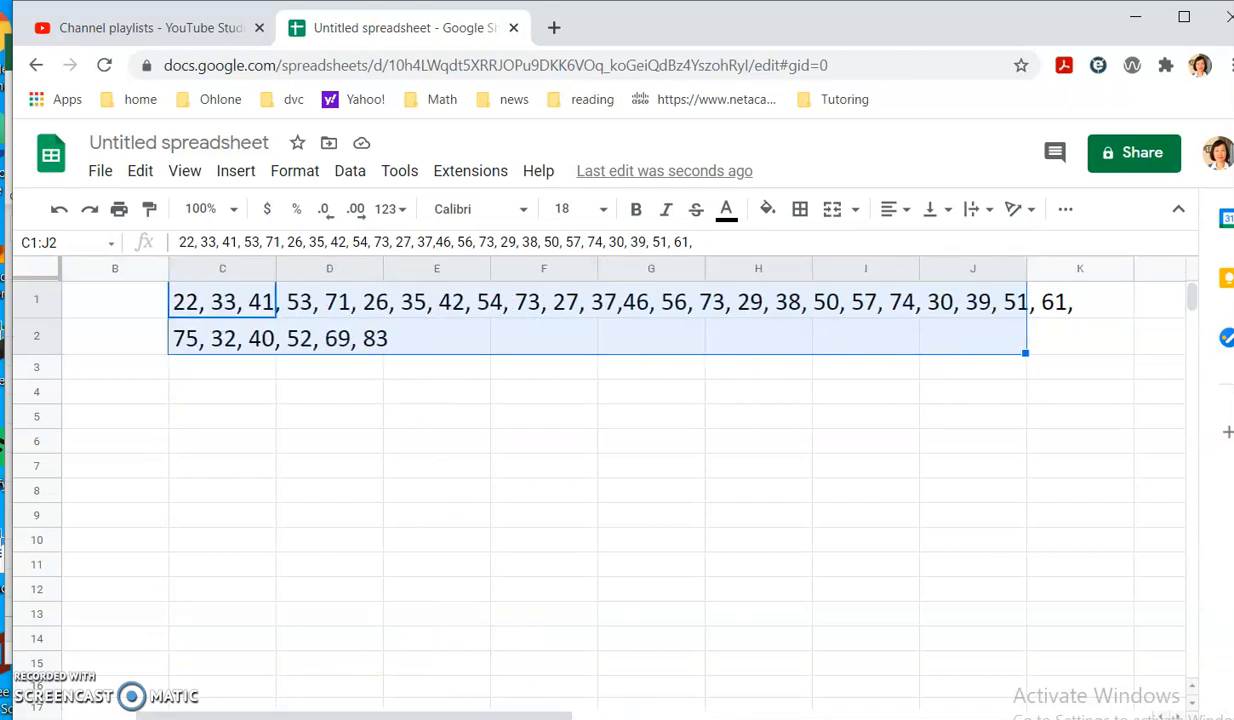
{"action": "left_click", "coordinate": [612, 222]}
{"action": "left_click", "coordinate": [573, 452]}
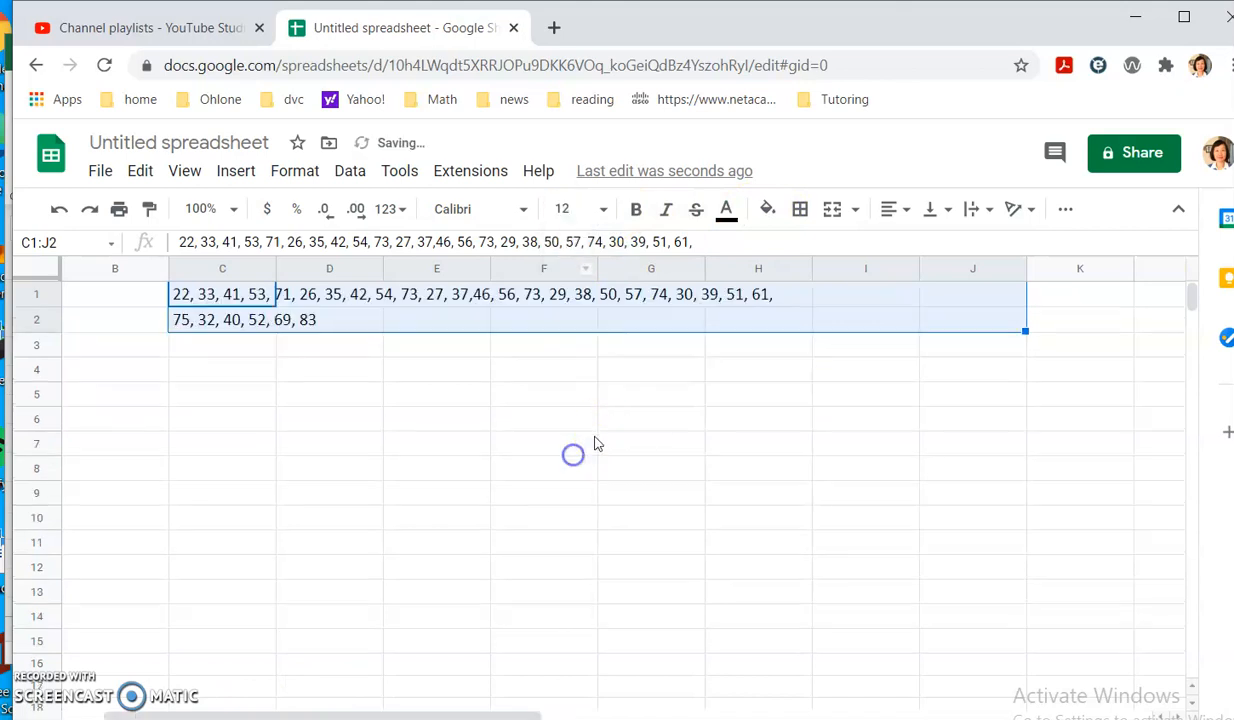
{"action": "left_click_drag", "start_coordinate": [529, 714], "coordinate": [515, 714]}
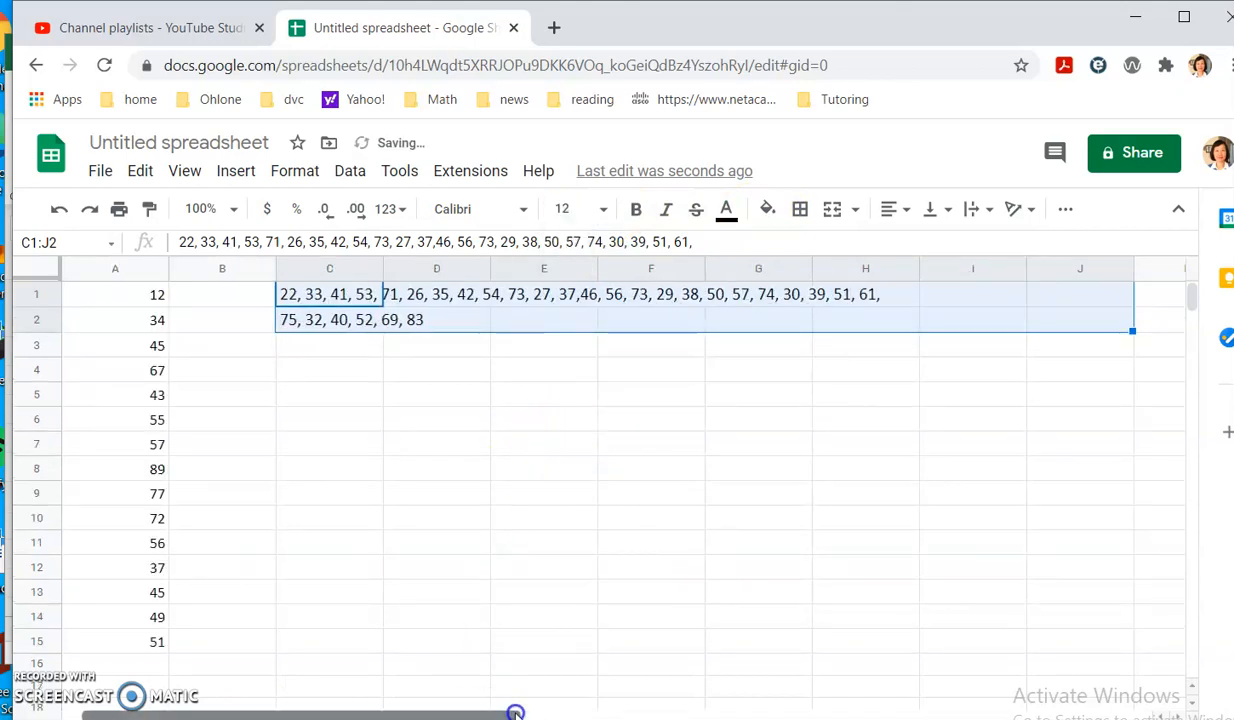
{"action": "left_click", "coordinate": [537, 327]}
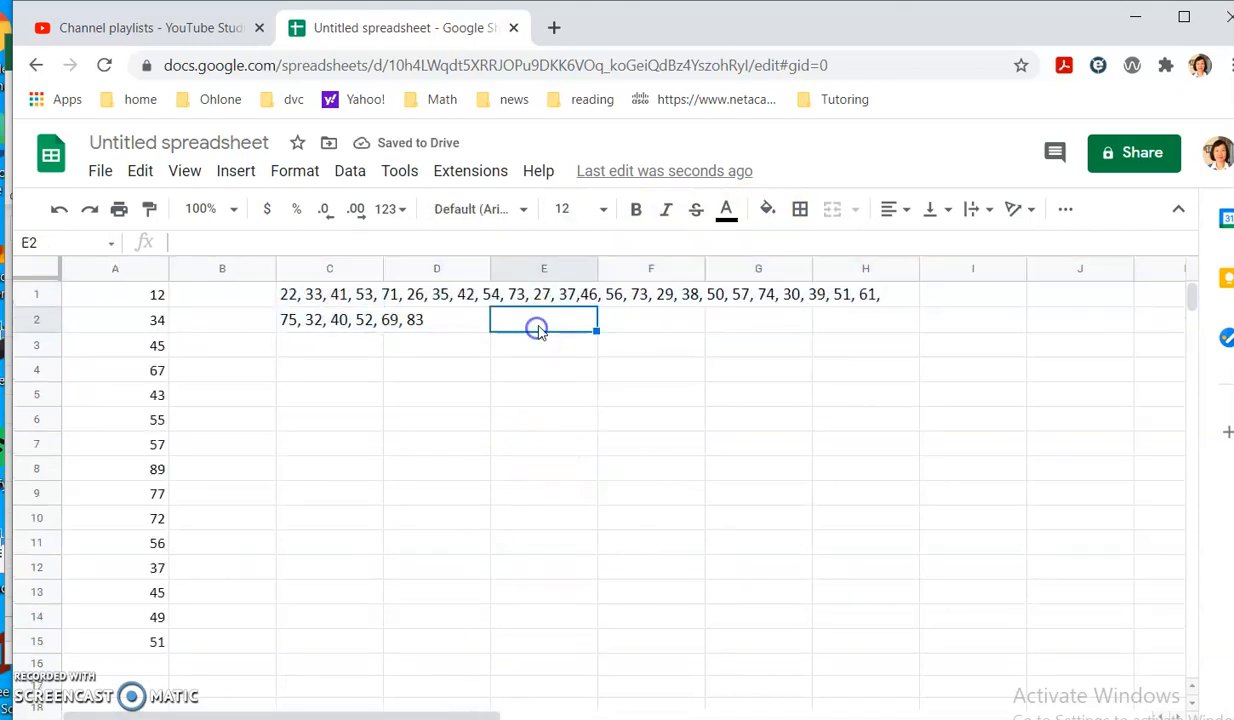
{"action": "left_click", "coordinate": [313, 298]}
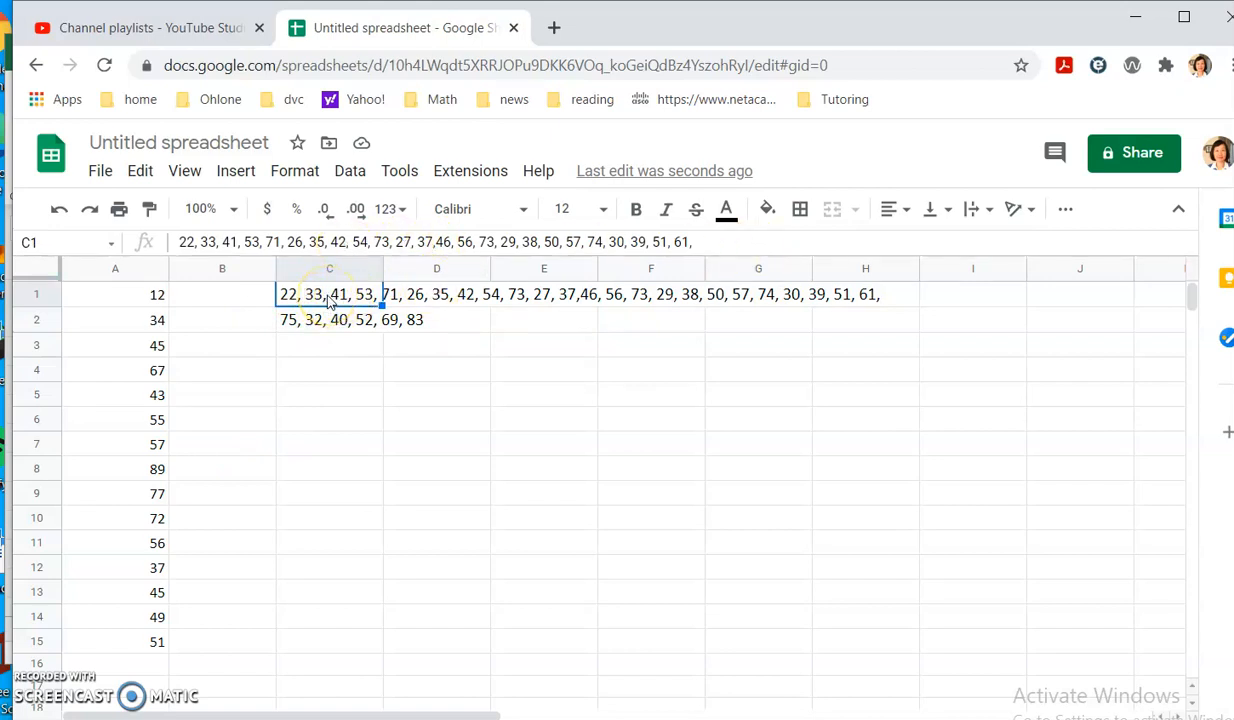
{"action": "left_click", "coordinate": [352, 172]}
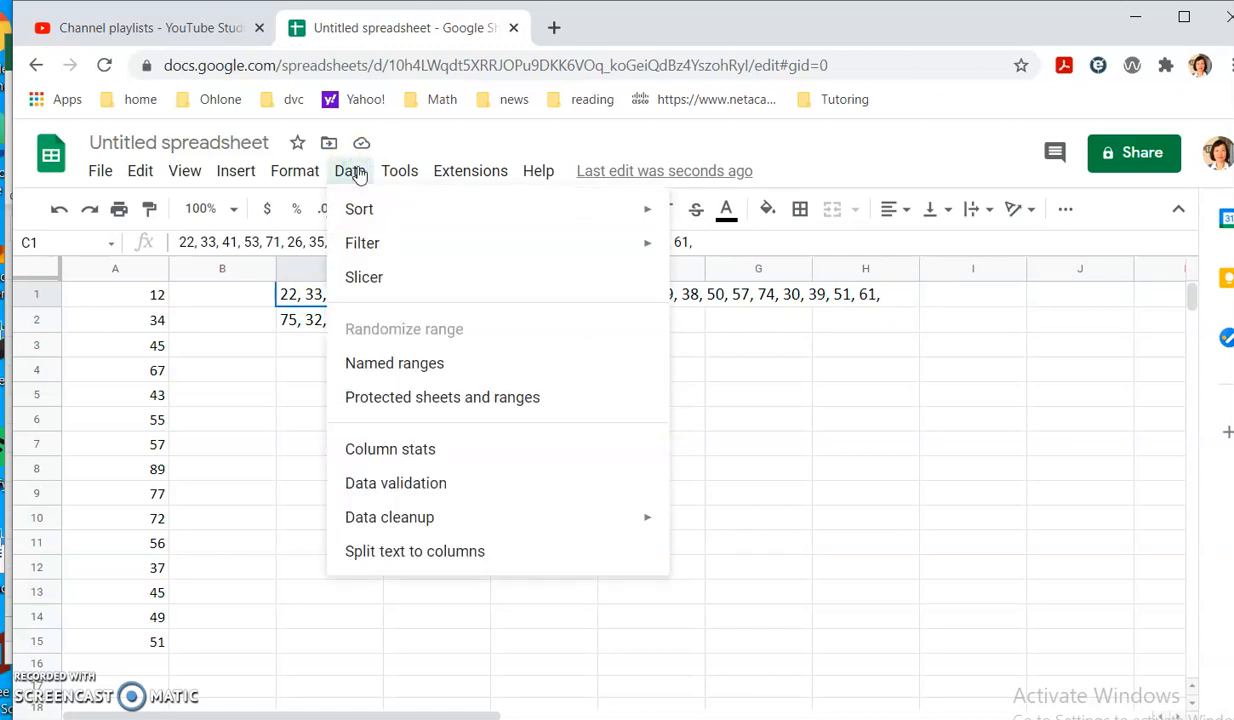
Split the lists in C1 and C2 into separate cells, filling C1:Z1 and C2:H2.
{"action": "left_click", "coordinate": [431, 556]}
{"action": "left_click", "coordinate": [454, 321]}
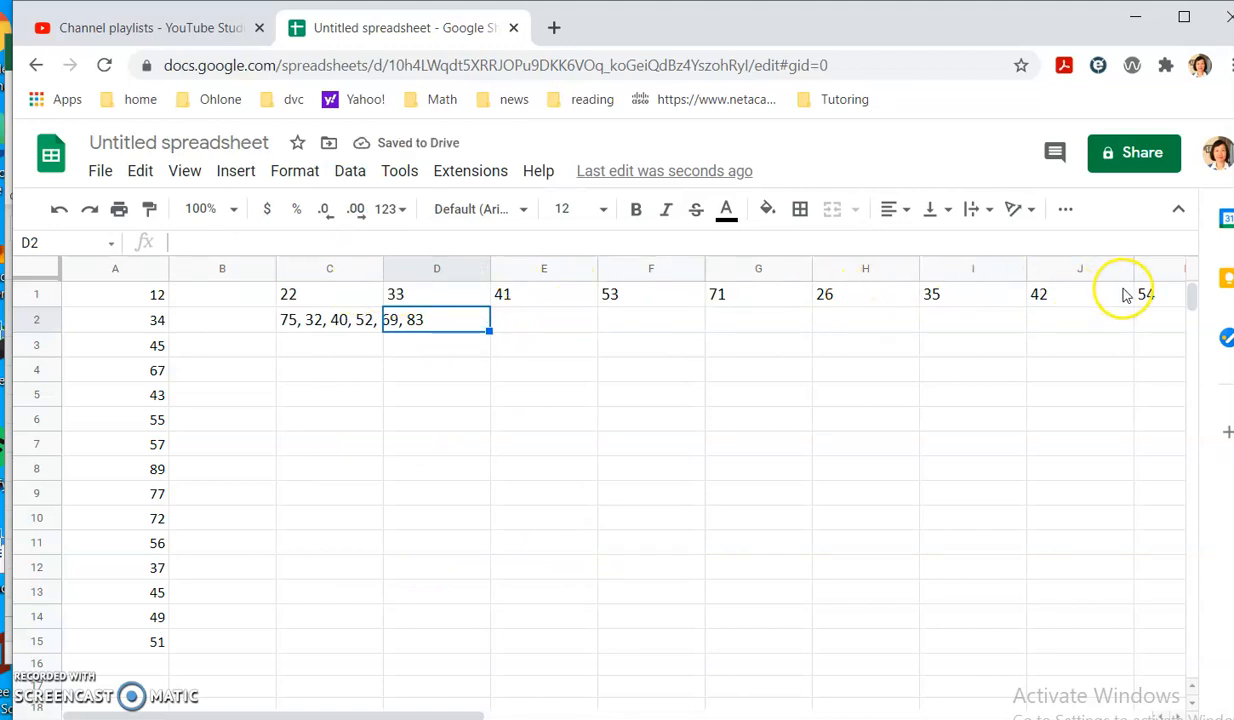
{"action": "left_click", "coordinate": [352, 322]}
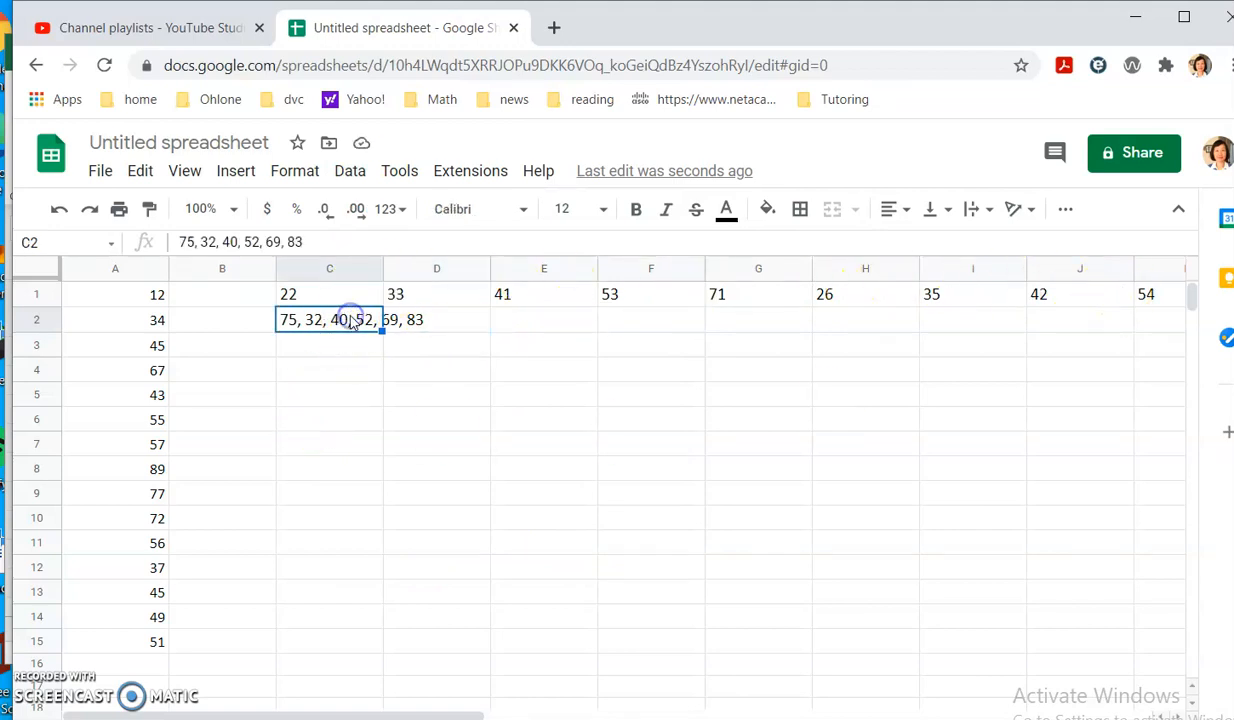
{"action": "left_click", "coordinate": [350, 171]}
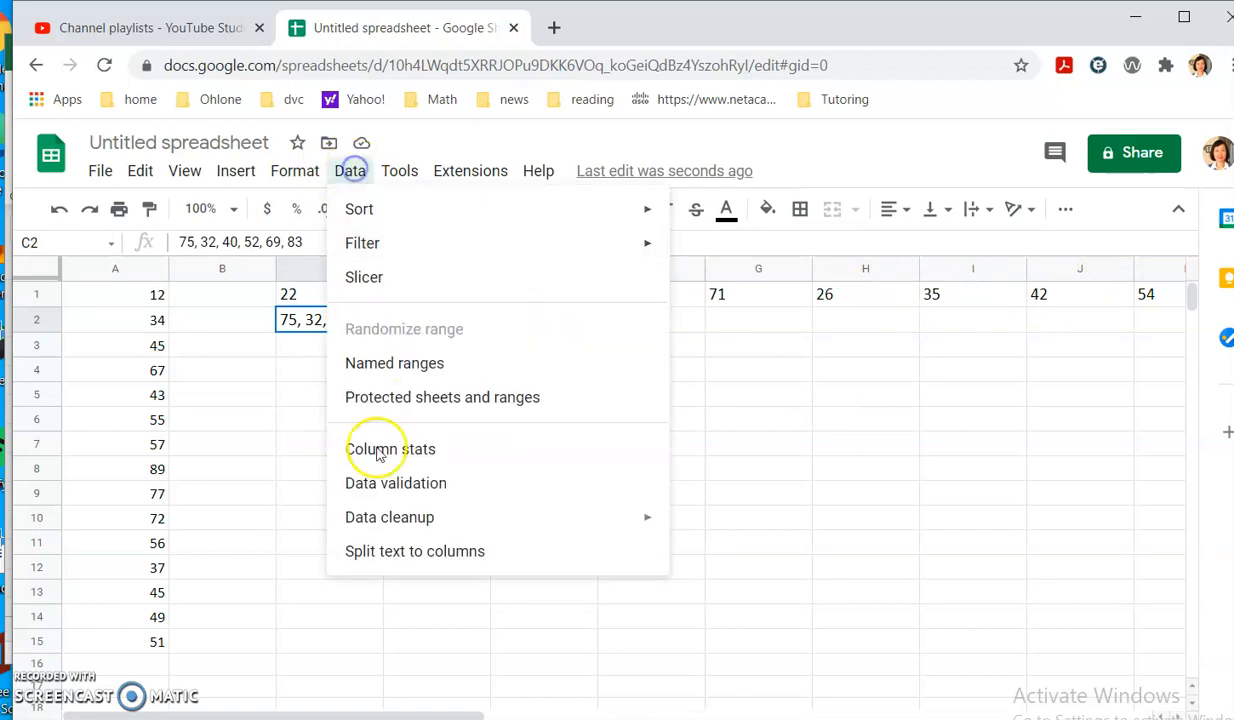
{"action": "left_click", "coordinate": [381, 551]}
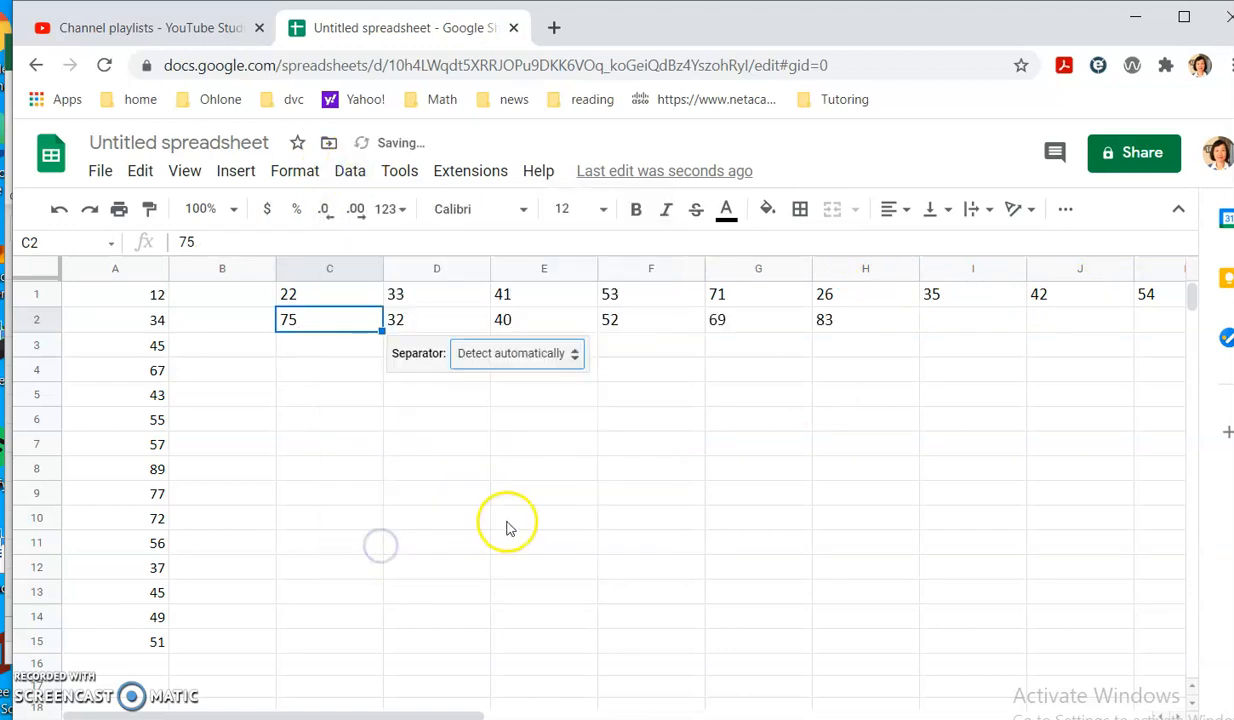
{"action": "left_click", "coordinate": [433, 469]}
{"action": "left_click_drag", "start_coordinate": [304, 290], "coordinate": [1230, 310]}
Copy row 1's numbers C1:Z1 and paste them transposed into B1:B24.
{"action": "left_click_drag", "start_coordinate": [951, 303], "coordinate": [934, 300]}
{"action": "right_click", "coordinate": [878, 302]}
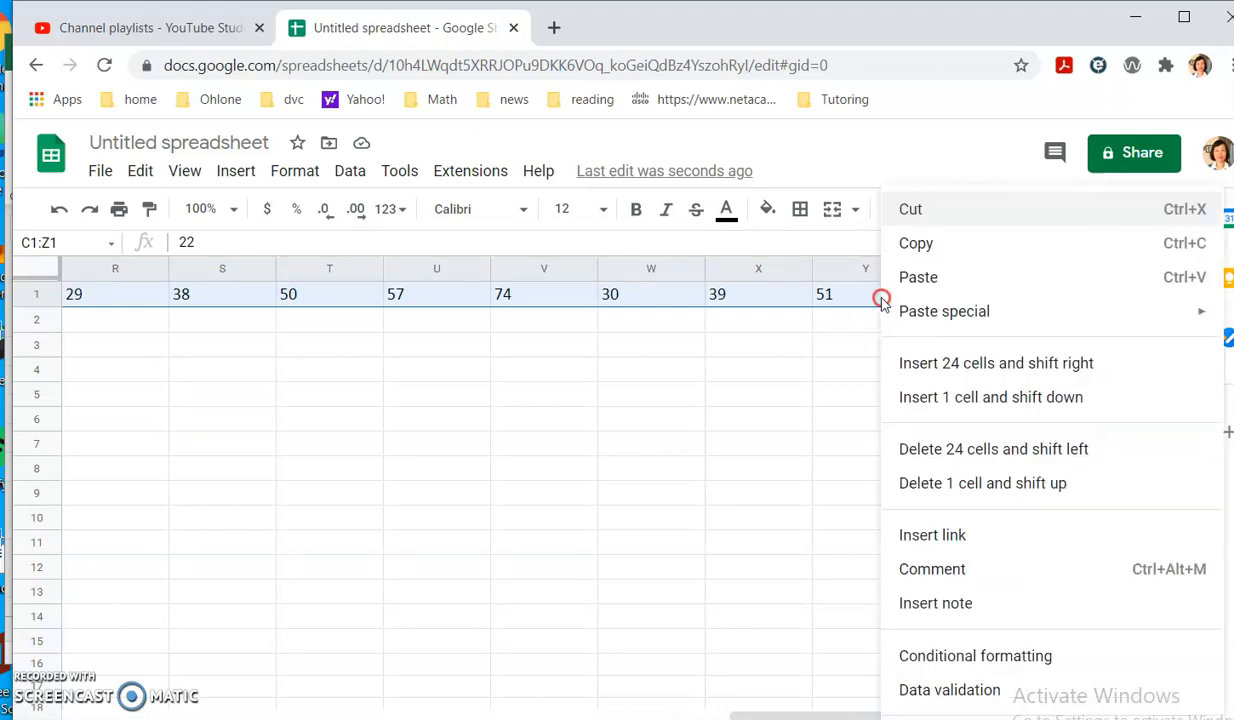
{"action": "left_click", "coordinate": [918, 244]}
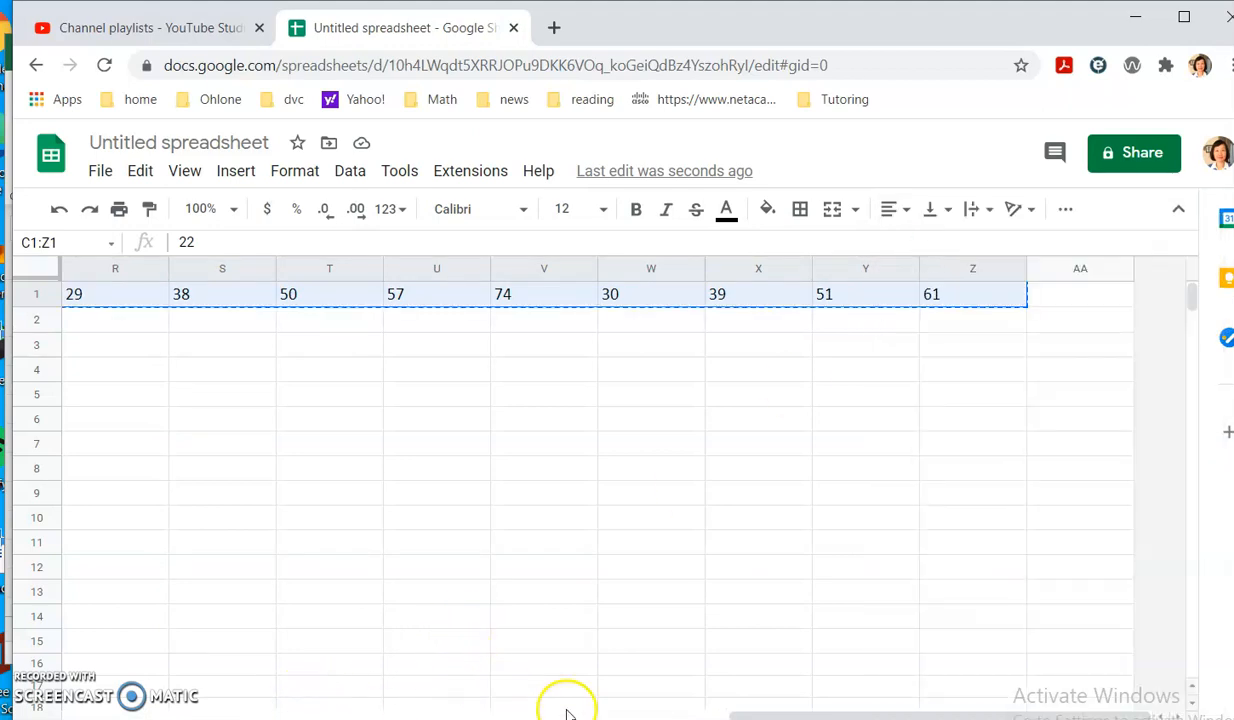
{"action": "left_click_drag", "start_coordinate": [760, 715], "coordinate": [122, 715]}
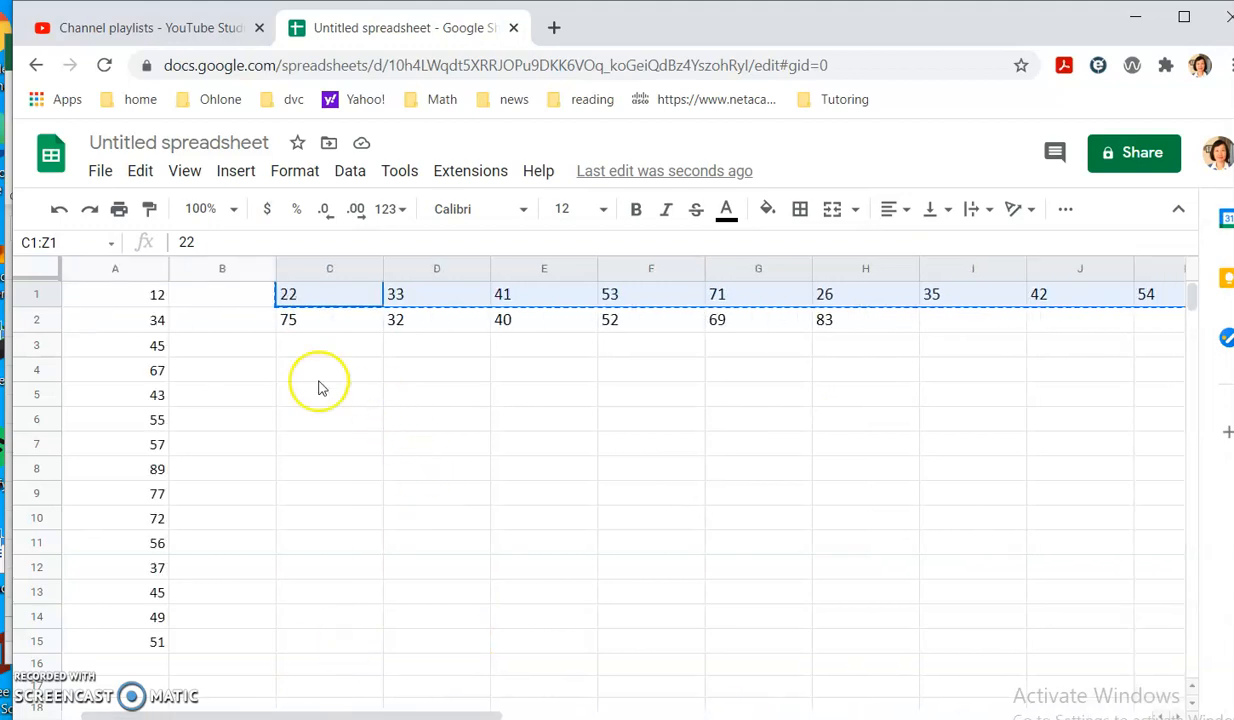
{"action": "left_click", "coordinate": [233, 296]}
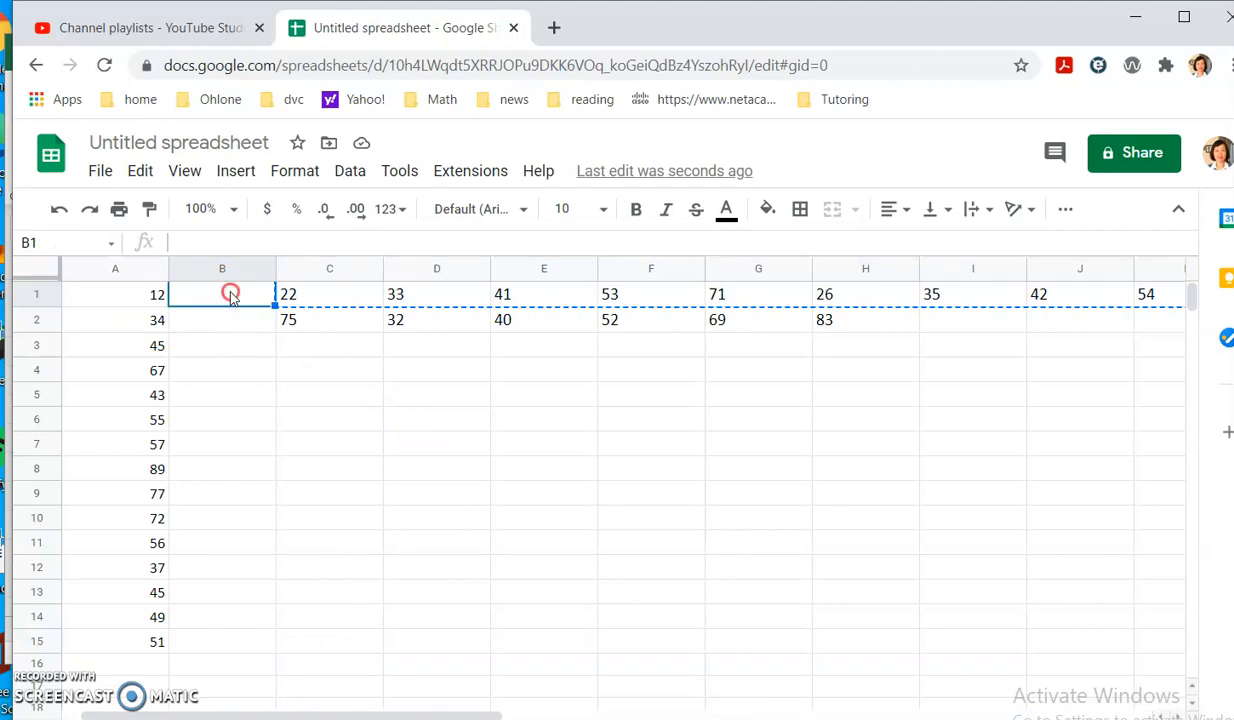
{"action": "right_click", "coordinate": [230, 296]}
{"action": "mouse_move", "coordinate": [267, 305]}
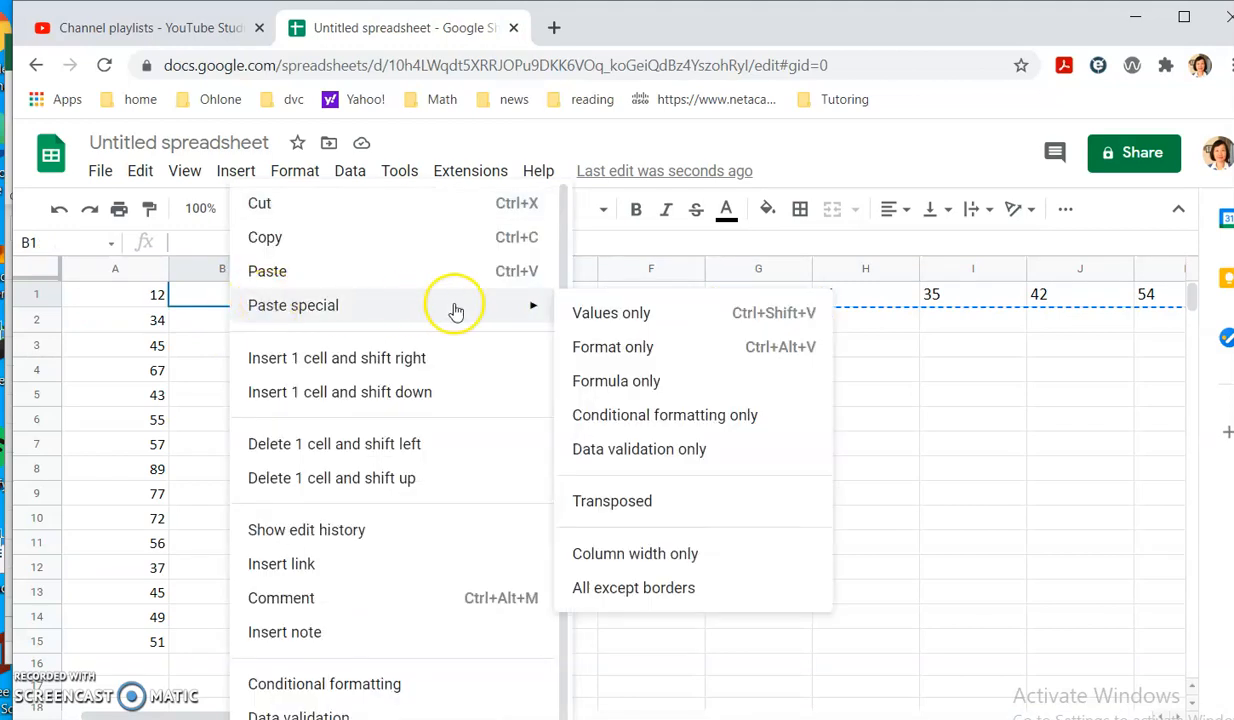
{"action": "left_click", "coordinate": [628, 505]}
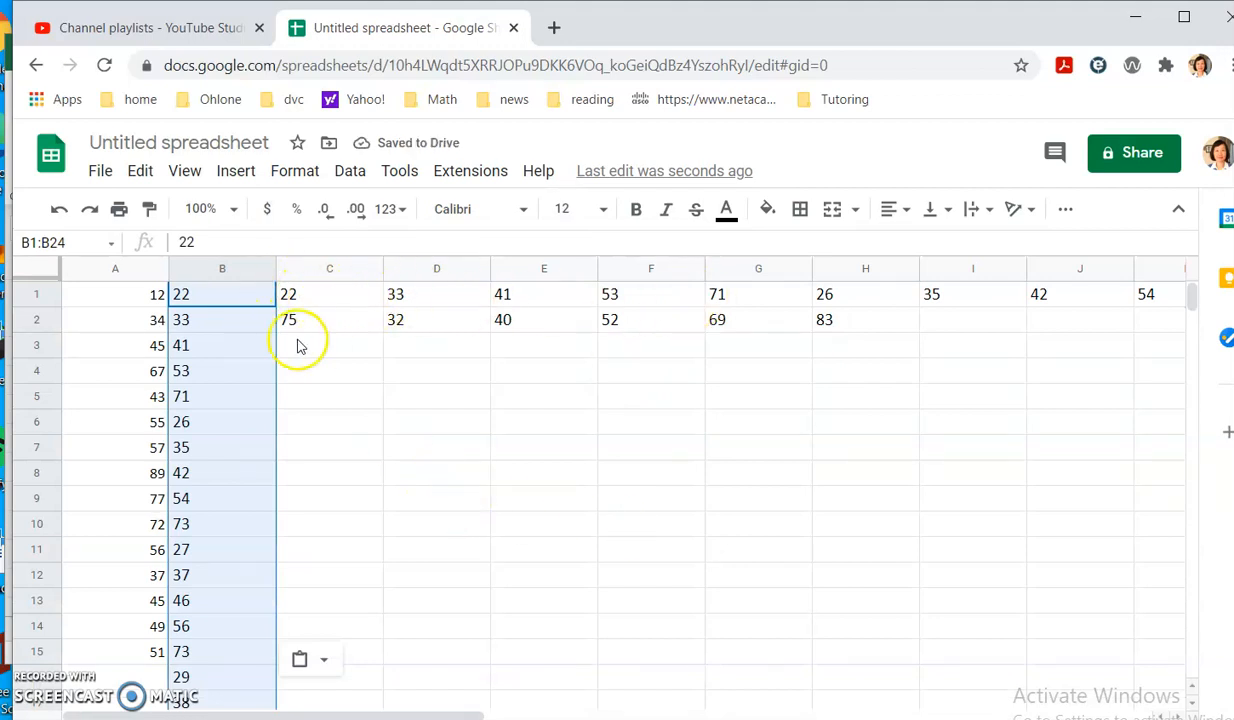
{"action": "left_click", "coordinate": [222, 319]}
{"action": "left_click", "coordinate": [213, 347]}
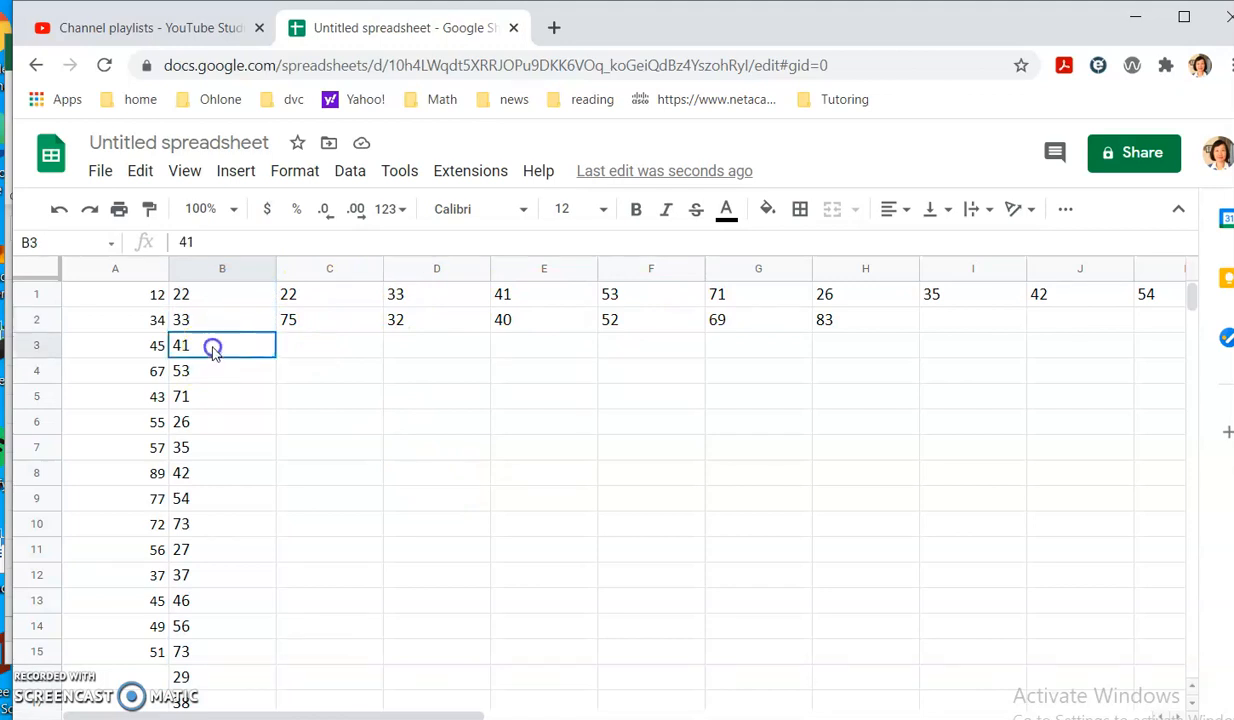
{"action": "left_click_drag", "start_coordinate": [292, 321], "coordinate": [830, 328]}
Copy row 2's numbers C2:H2 and paste them transposed into B25:B30.
{"action": "right_click", "coordinate": [828, 327]}
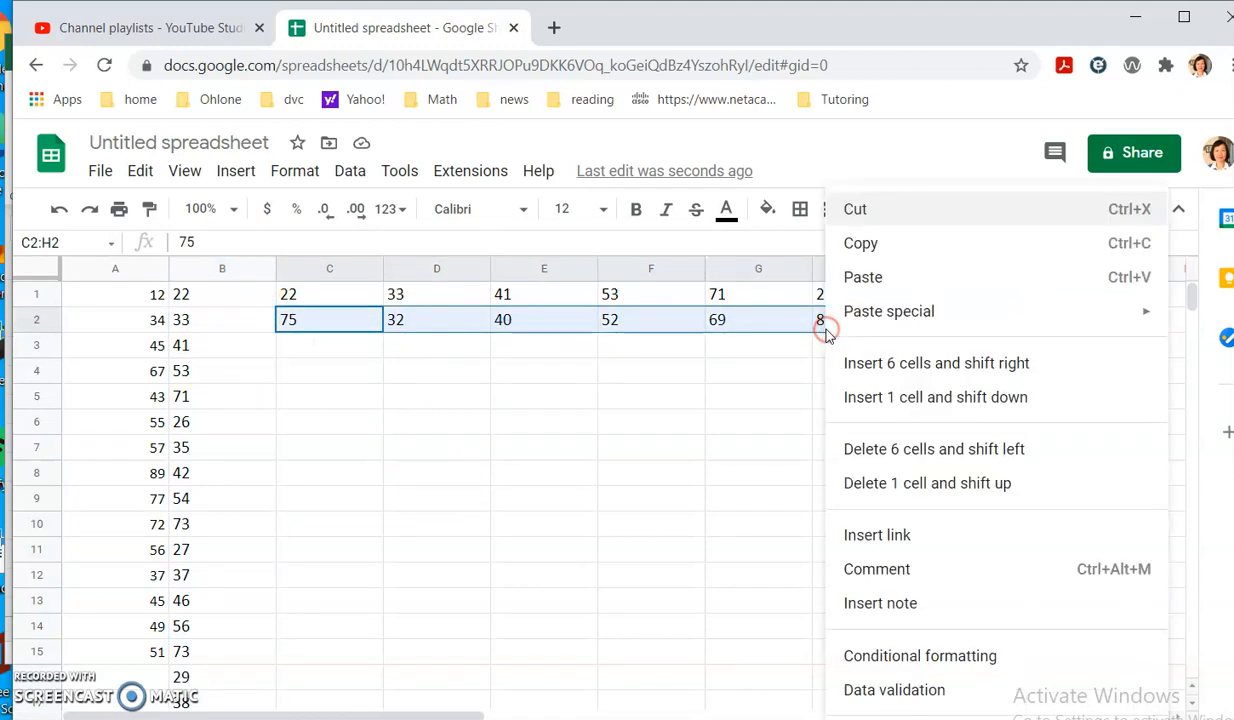
{"action": "left_click", "coordinate": [877, 245]}
{"action": "scroll", "coordinate": [432, 524], "scroll_direction": "down", "scroll_amount": 1}
{"action": "scroll", "coordinate": [245, 475], "scroll_direction": "down", "scroll_amount": 4}
{"action": "left_click", "coordinate": [200, 524]}
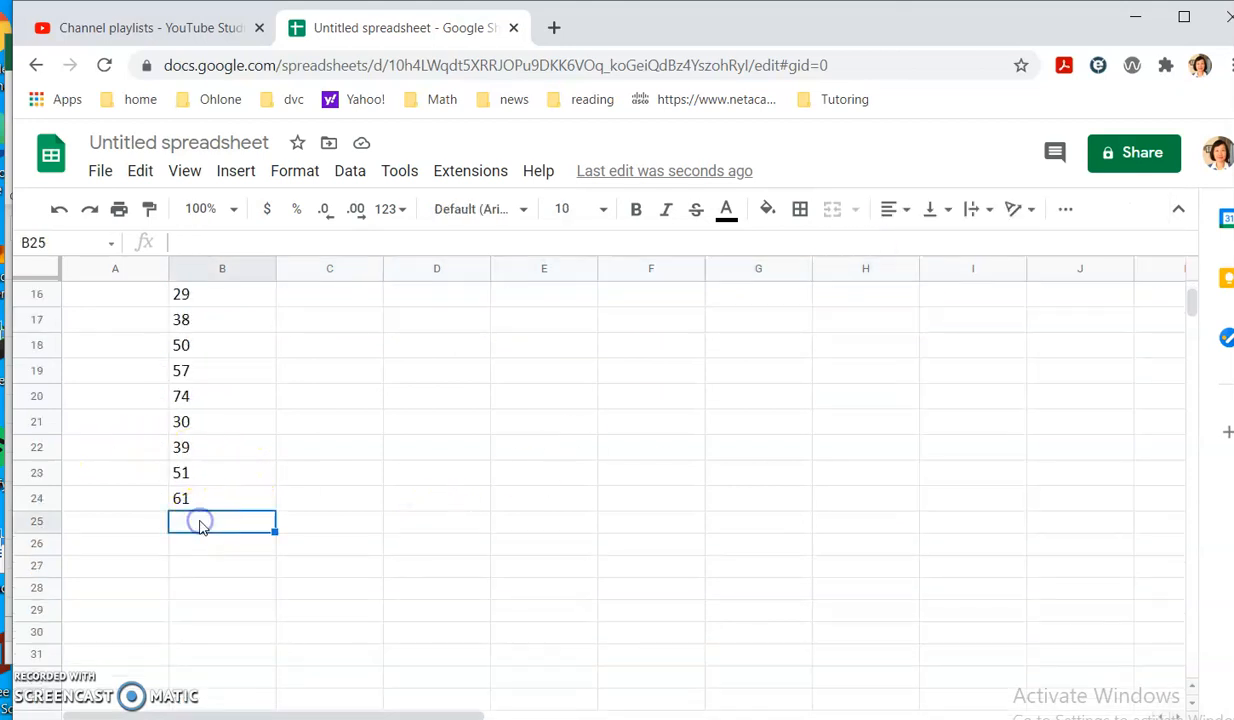
{"action": "right_click", "coordinate": [215, 527]}
{"action": "mouse_move", "coordinate": [323, 310]}
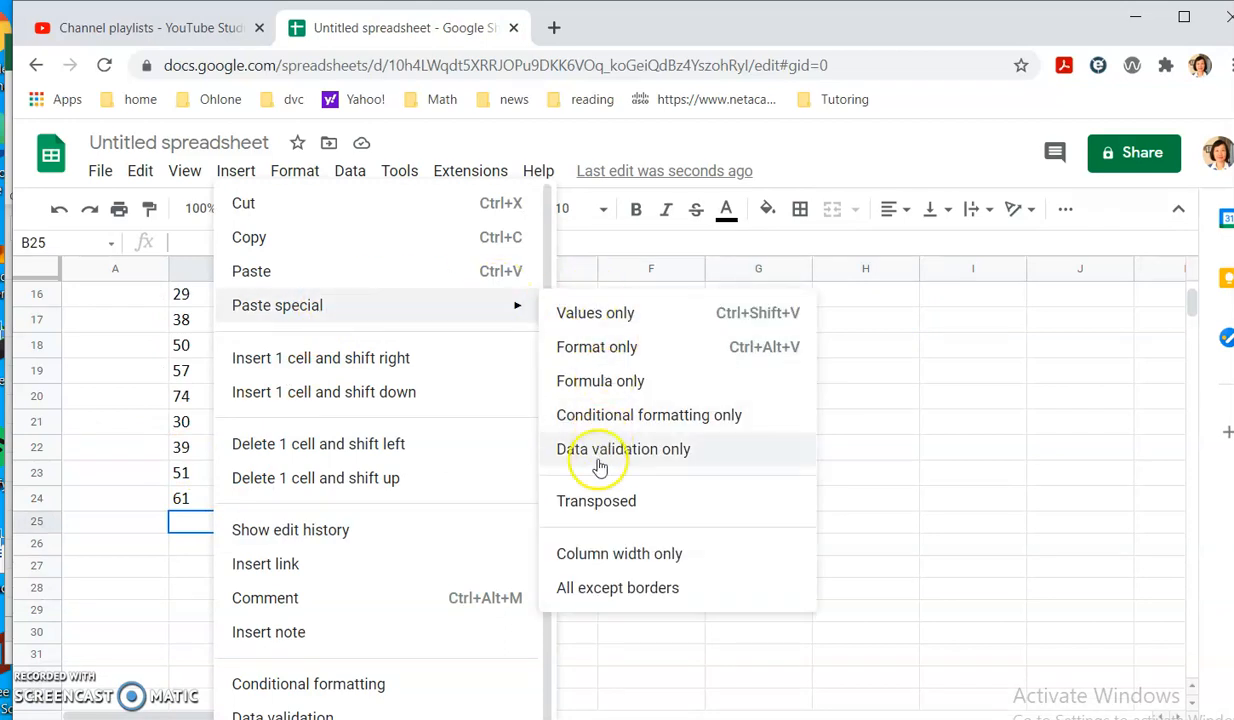
{"action": "left_click", "coordinate": [593, 501]}
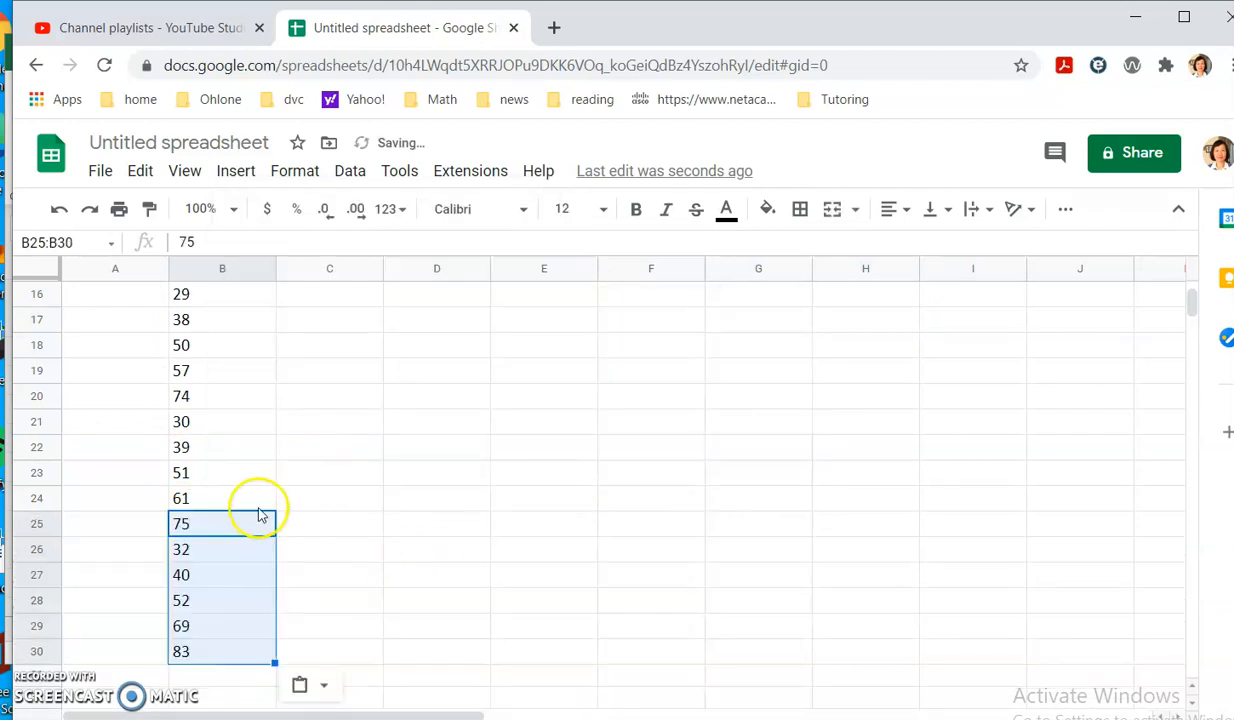
Check the stacked column by selecting the first fifteen values, B1:B15.
{"action": "scroll", "coordinate": [556, 416], "scroll_direction": "up", "scroll_amount": 5}
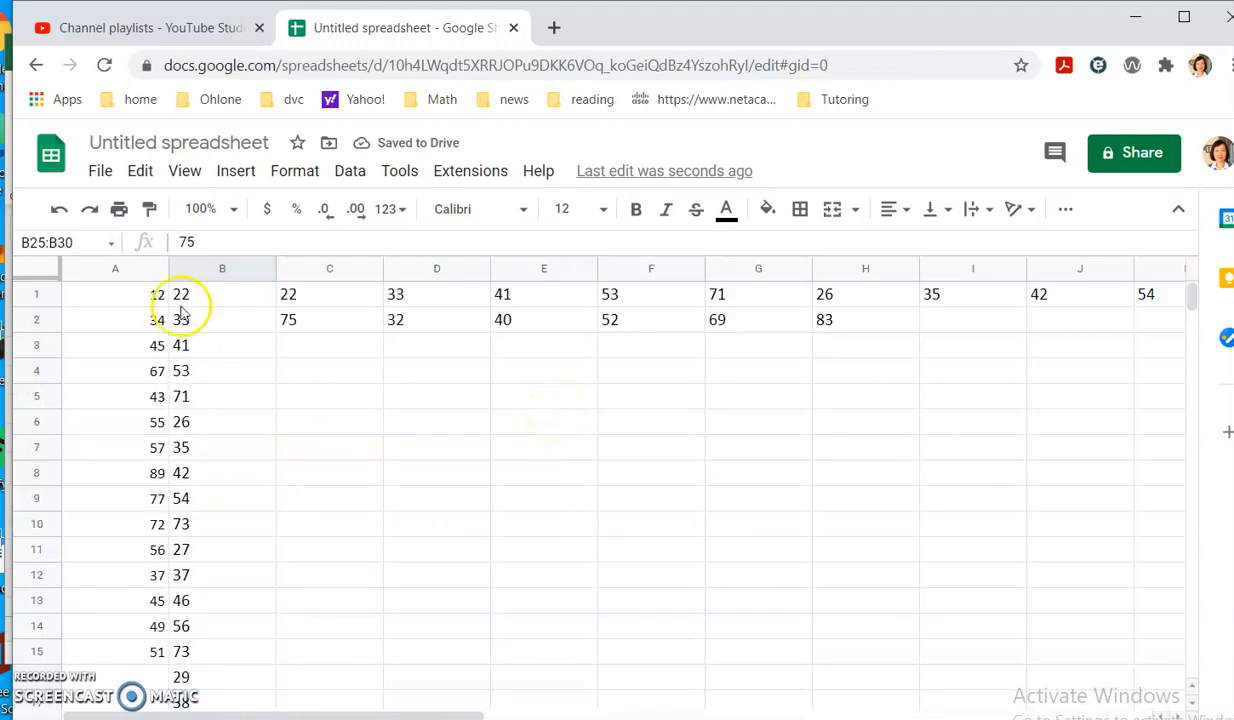
{"action": "scroll", "coordinate": [363, 427], "scroll_direction": "down", "scroll_amount": 5}
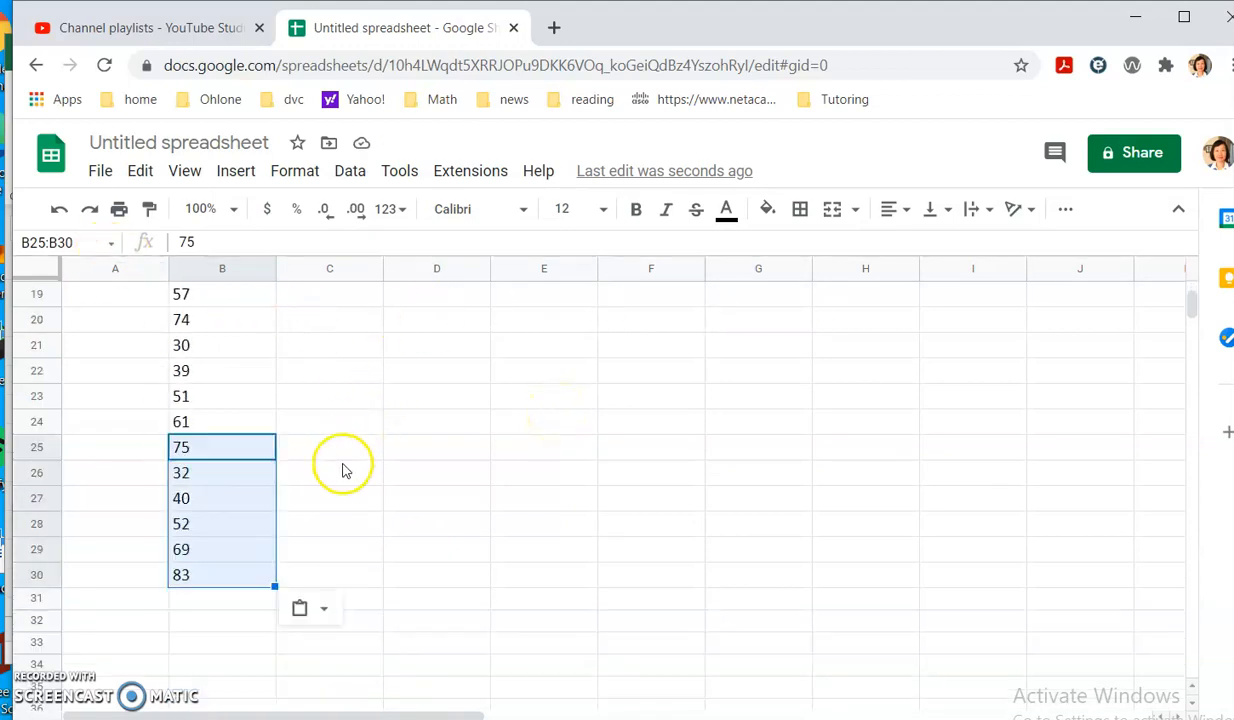
{"action": "scroll", "coordinate": [343, 470], "scroll_direction": "down", "scroll_amount": 1}
{"action": "scroll", "coordinate": [230, 428], "scroll_direction": "up", "scroll_amount": 7}
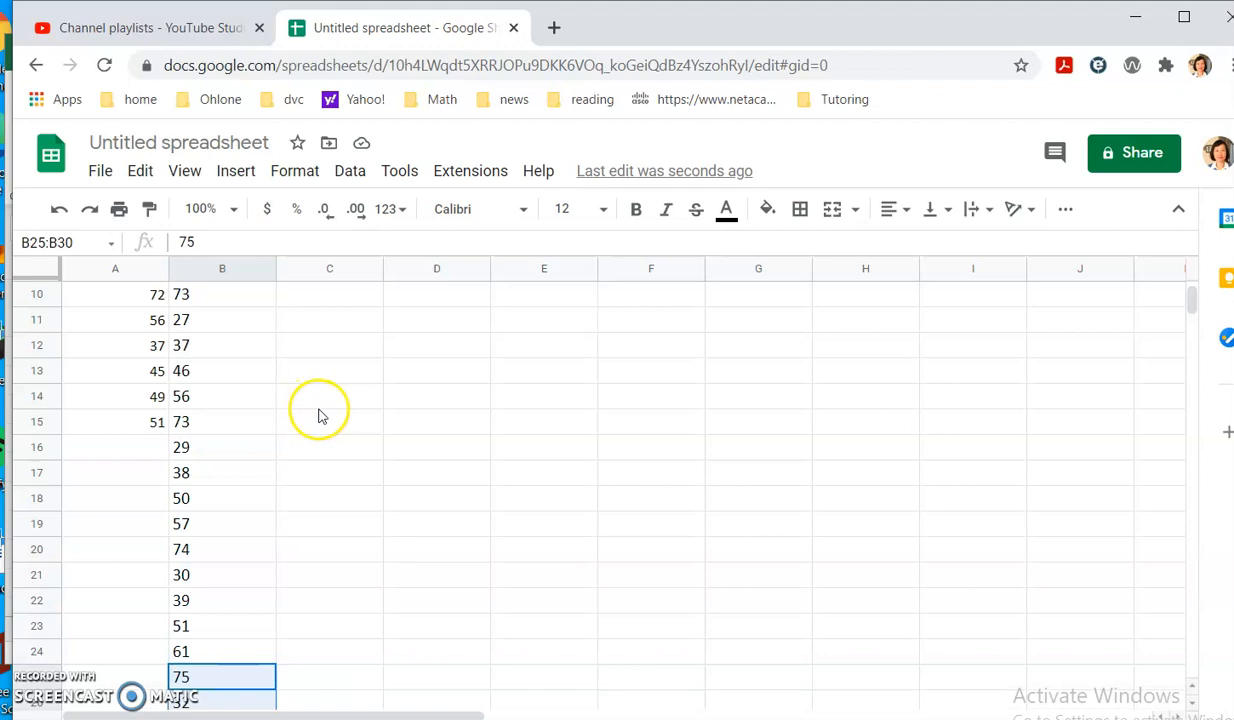
{"action": "left_click_drag", "start_coordinate": [210, 302], "coordinate": [201, 652]}
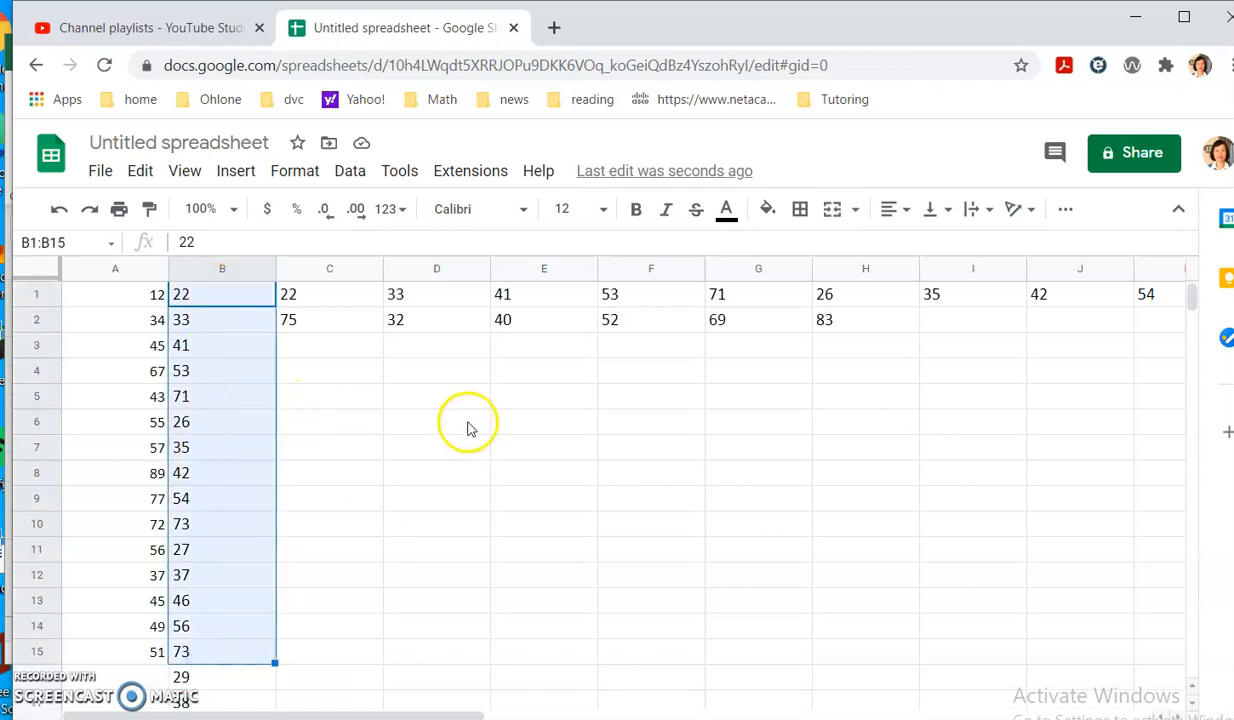
Select B1:B30 and insert a chart, which appears as a line chart.
{"action": "key", "text": "alt+Tab"}
{"action": "key", "text": "alt+Tab"}
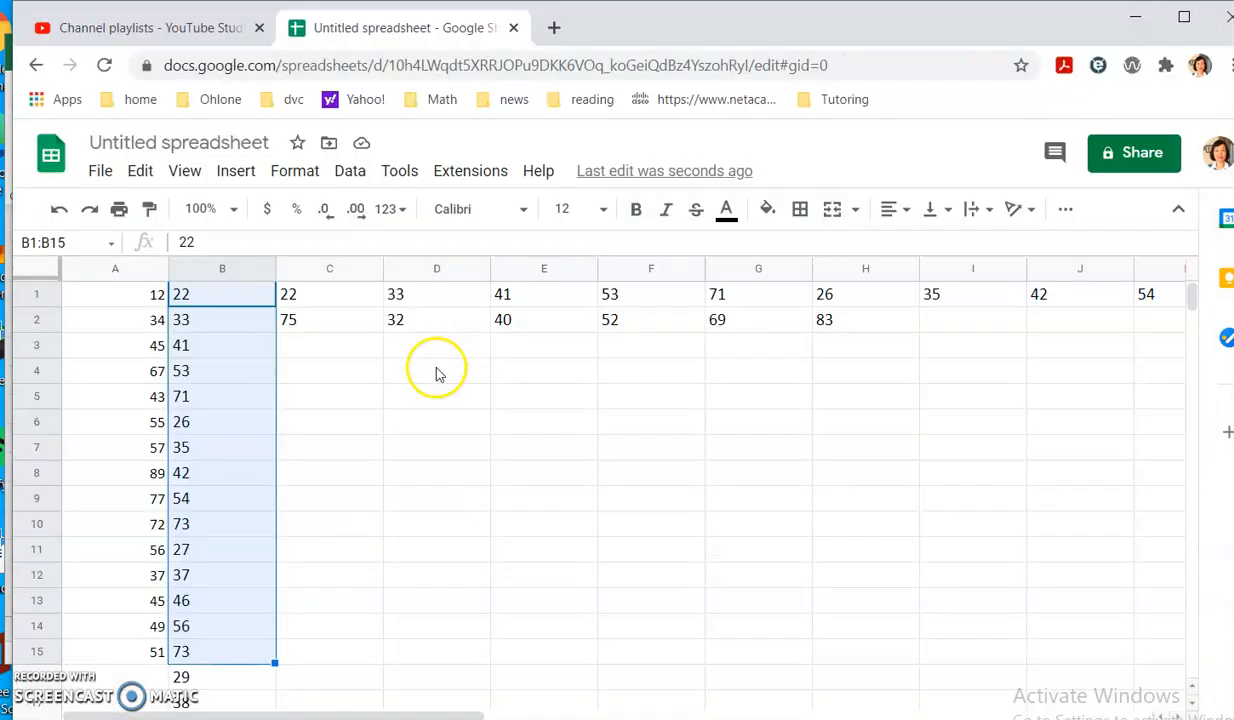
{"action": "left_click", "coordinate": [361, 430]}
{"action": "left_click_drag", "start_coordinate": [218, 290], "coordinate": [206, 680]}
{"action": "left_click", "coordinate": [412, 483]}
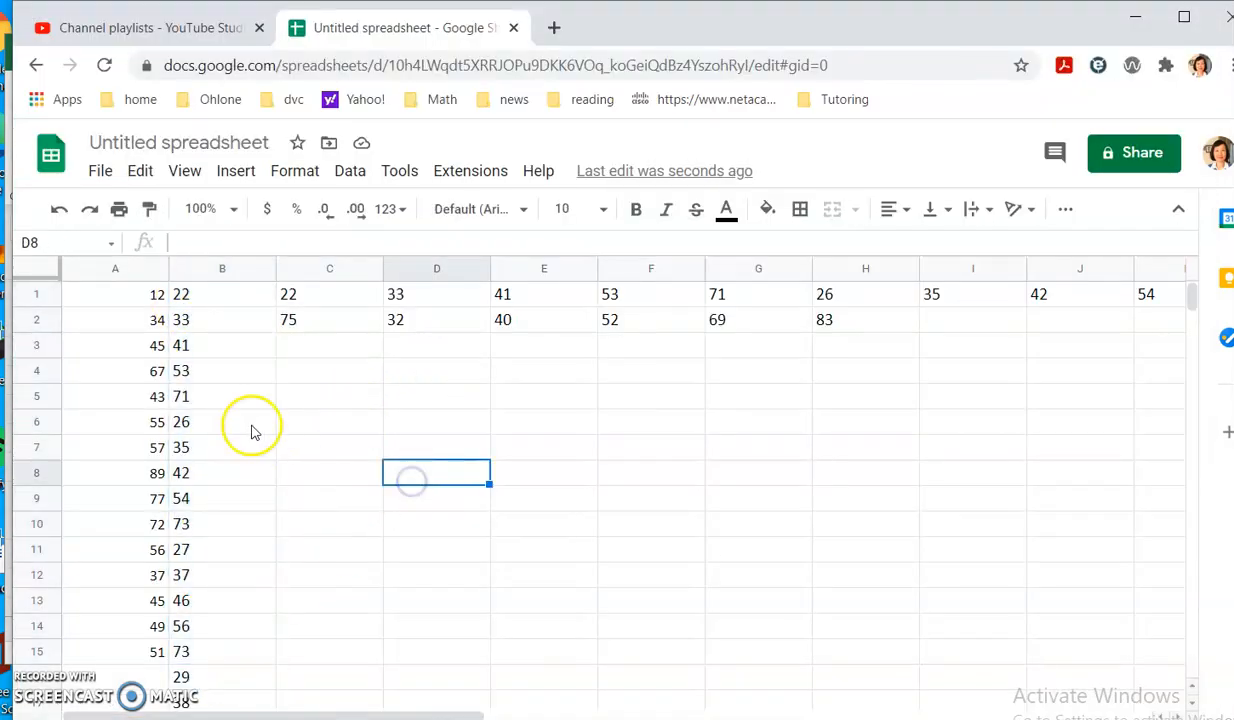
{"action": "left_click_drag", "start_coordinate": [218, 298], "coordinate": [218, 578]}
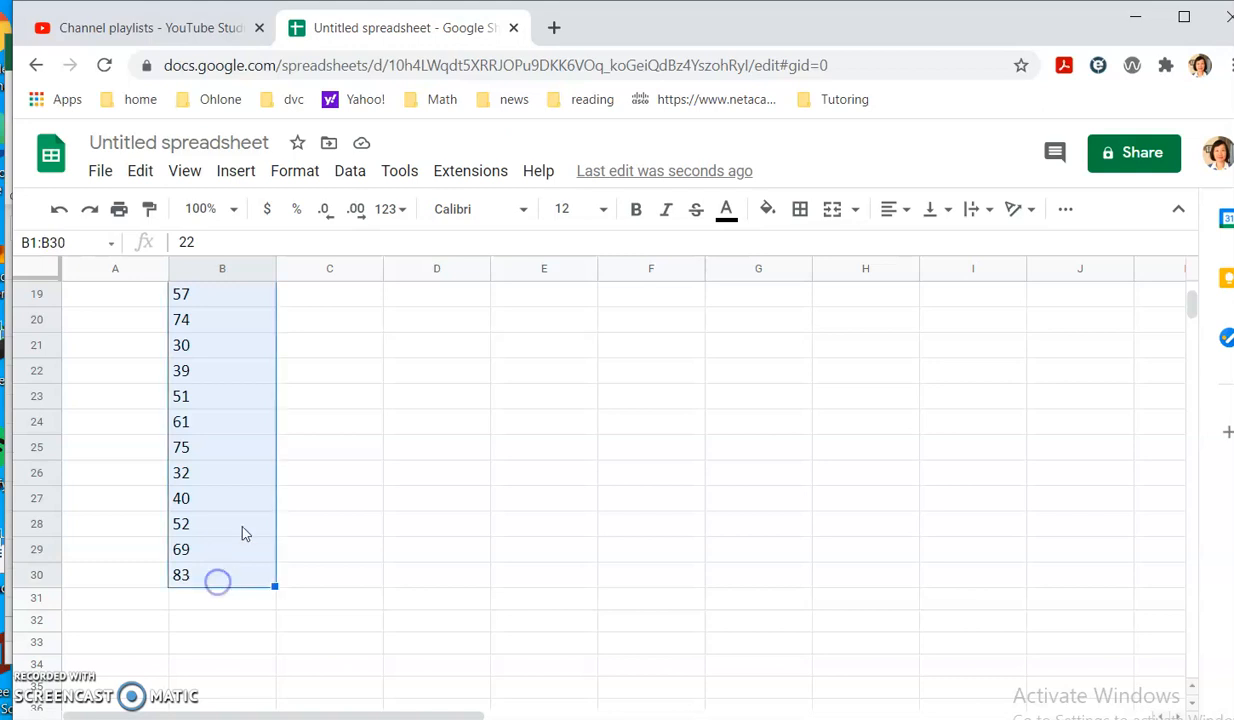
{"action": "left_click", "coordinate": [240, 175]}
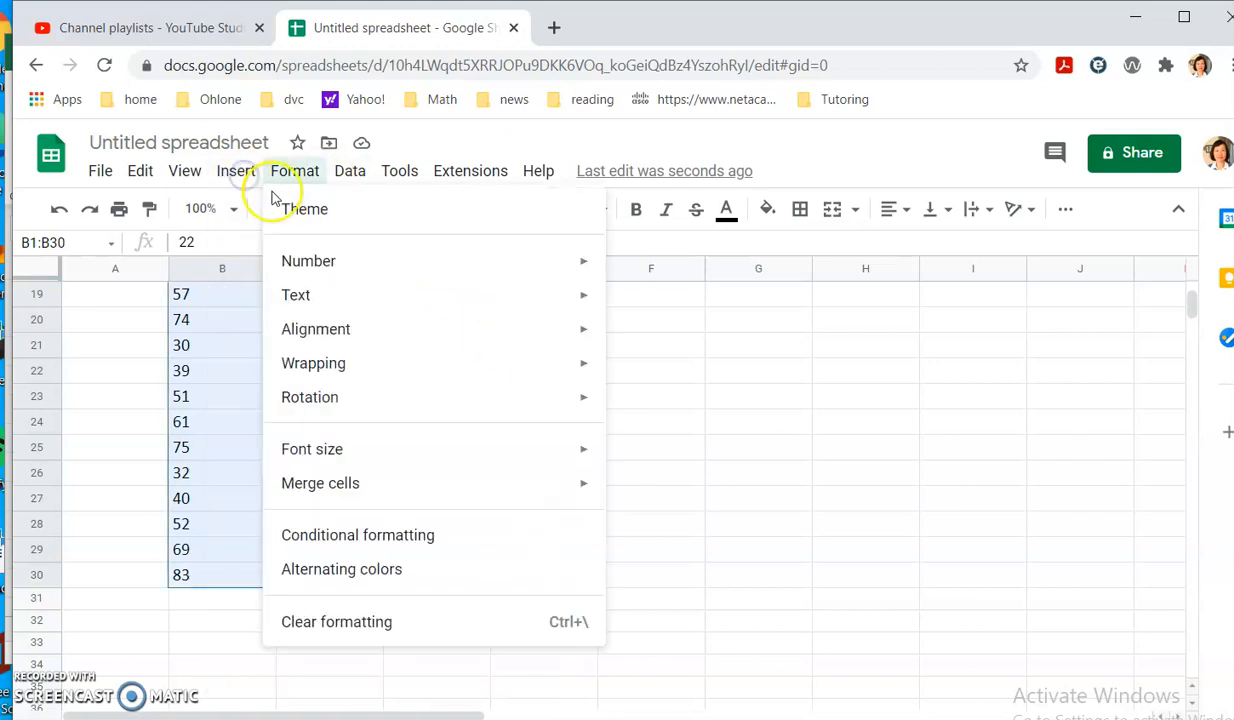
{"action": "left_click", "coordinate": [245, 362]}
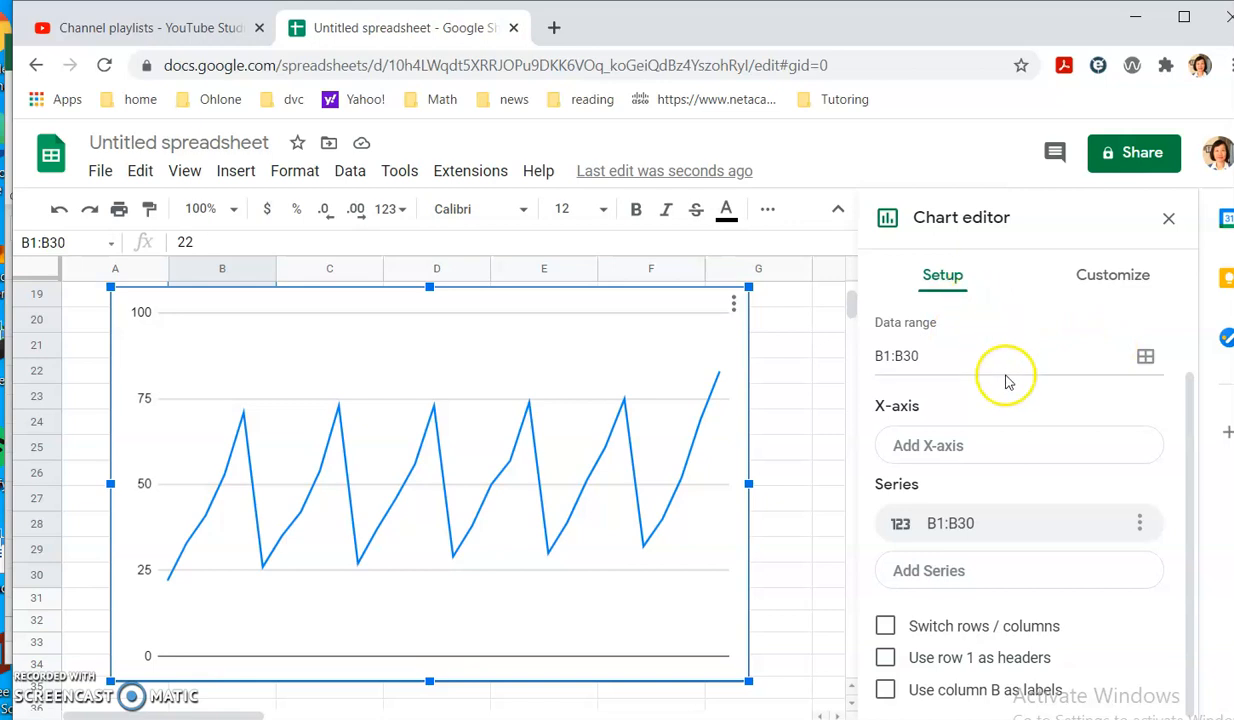
{"action": "scroll", "coordinate": [1010, 378], "scroll_direction": "up", "scroll_amount": 1}
Change the chart type to Histogram.
{"action": "left_click", "coordinate": [1141, 358]}
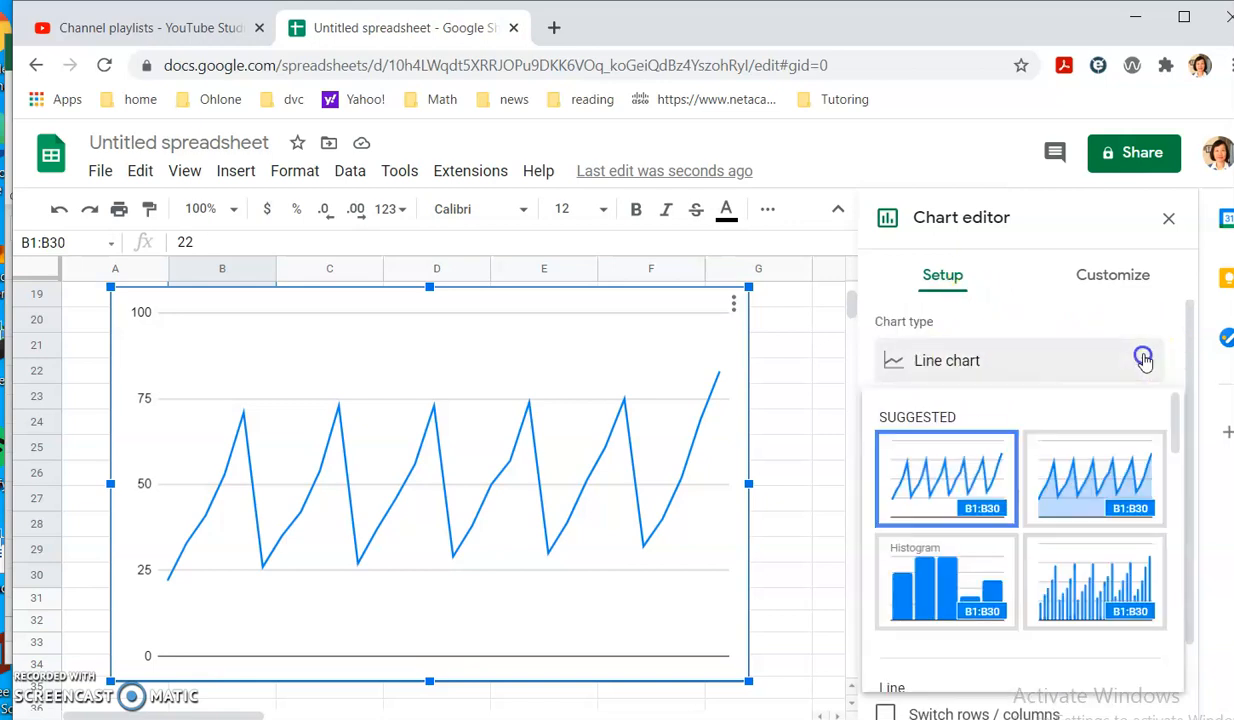
{"action": "scroll", "coordinate": [1100, 510], "scroll_direction": "down", "scroll_amount": 5}
{"action": "scroll", "coordinate": [1040, 545], "scroll_direction": "up", "scroll_amount": 5}
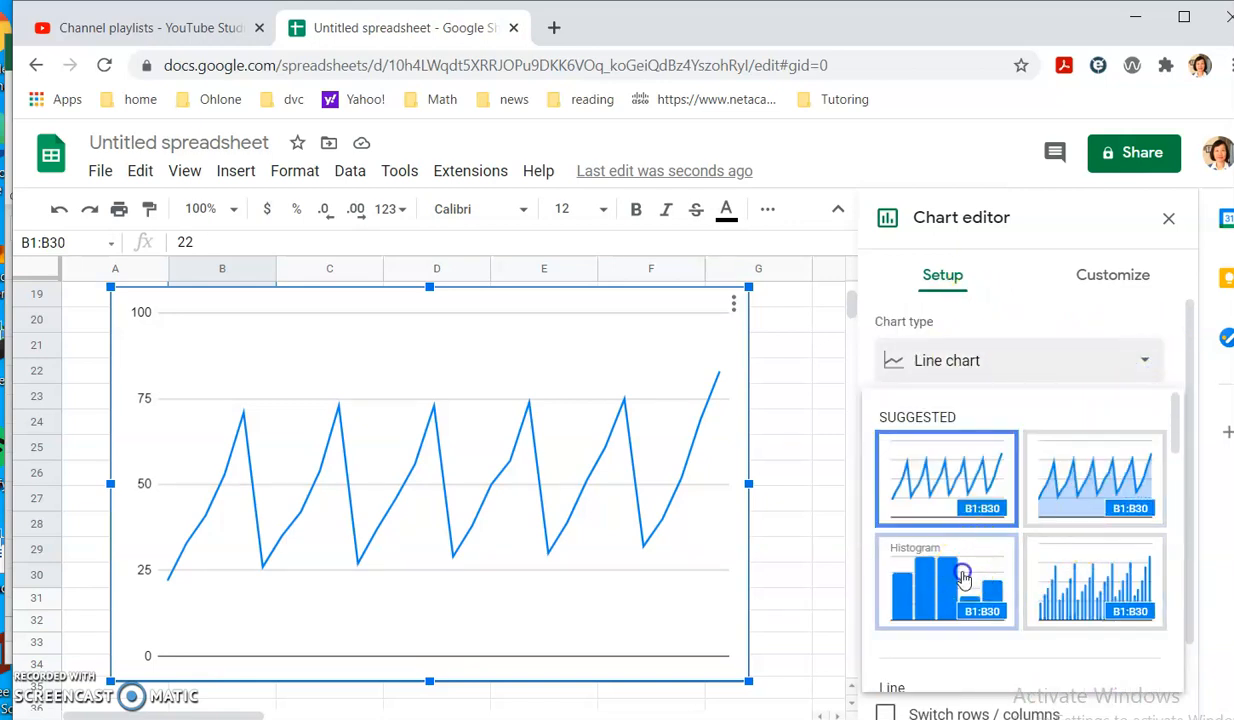
{"action": "left_click", "coordinate": [963, 578]}
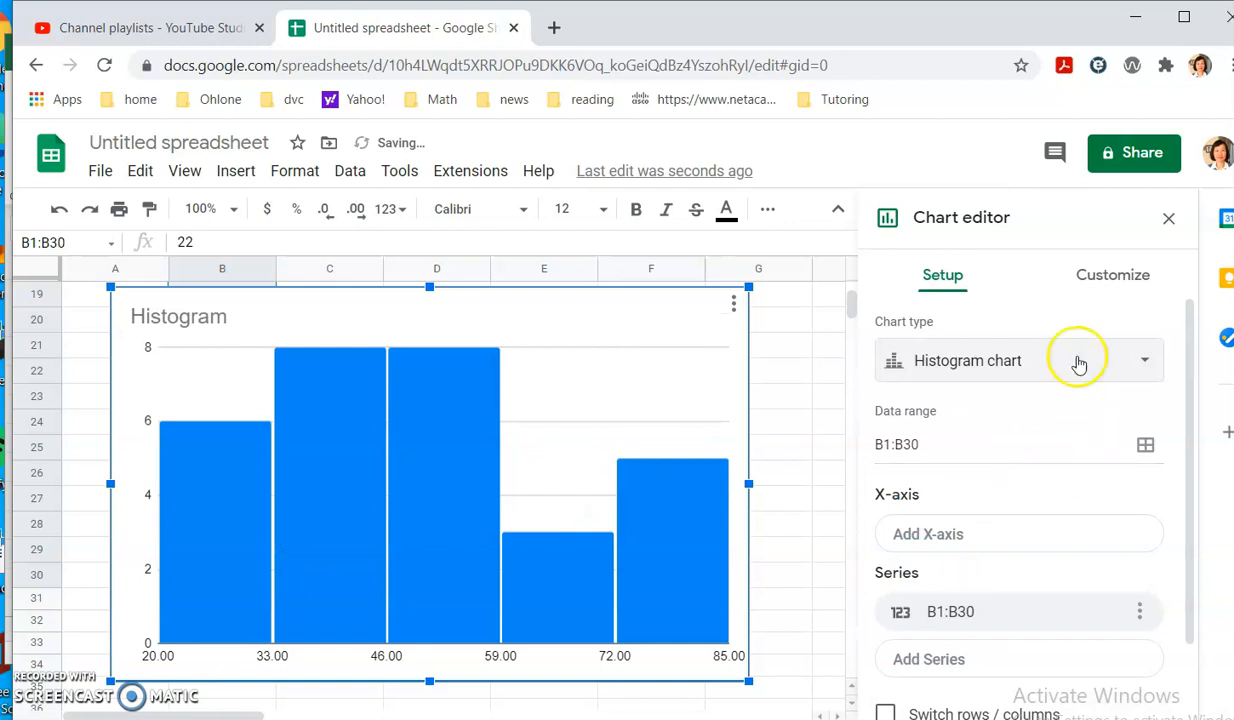
Set the histogram's bucket size to 10.
{"action": "left_click", "coordinate": [1113, 276]}
{"action": "left_click", "coordinate": [964, 393]}
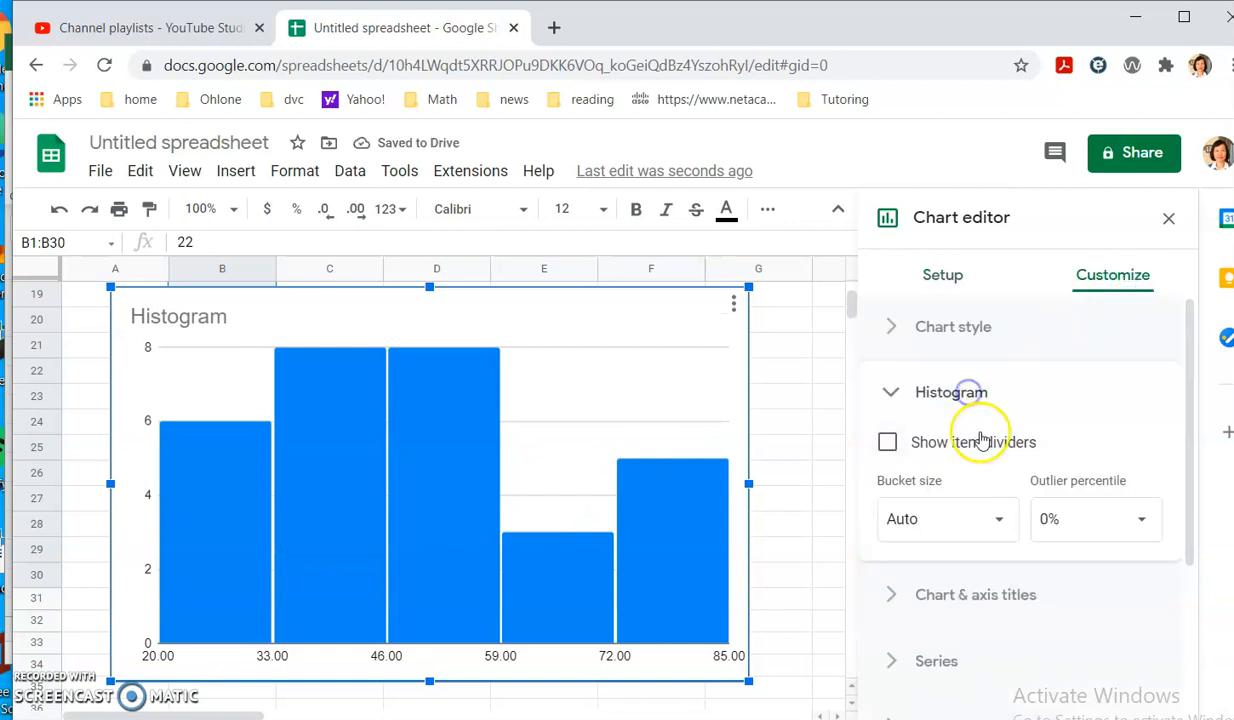
{"action": "left_click", "coordinate": [996, 522]}
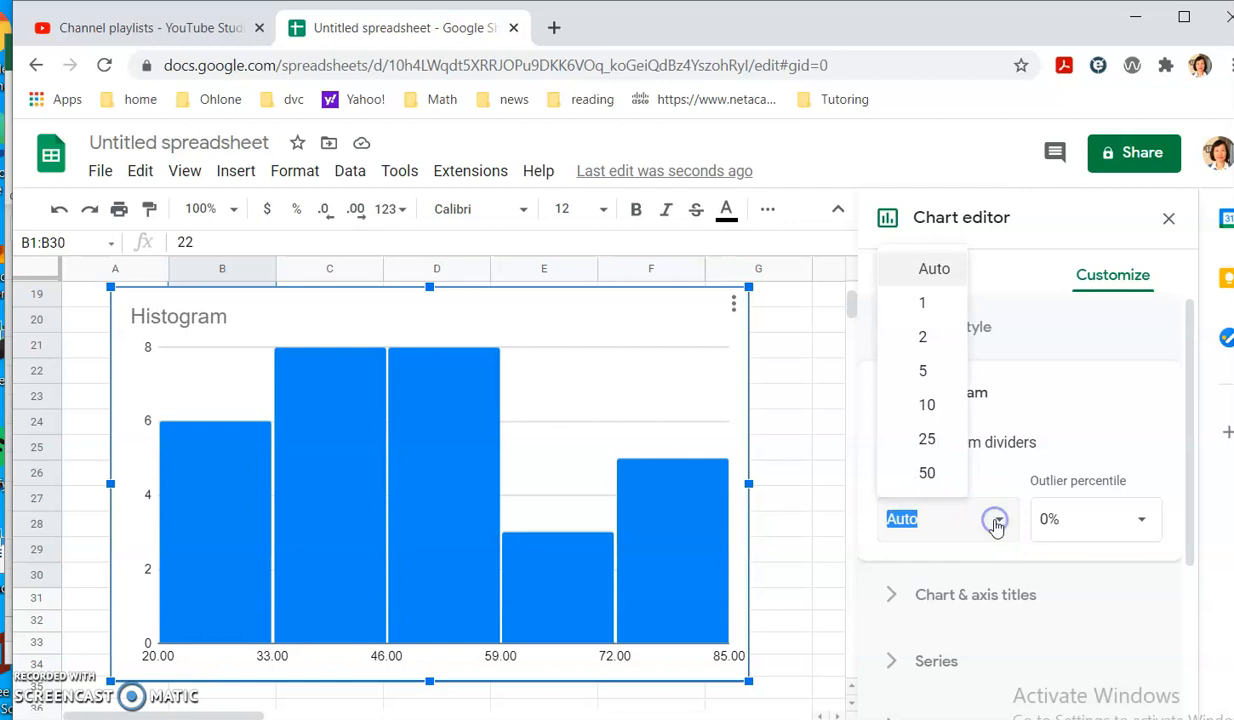
{"action": "left_click", "coordinate": [931, 402]}
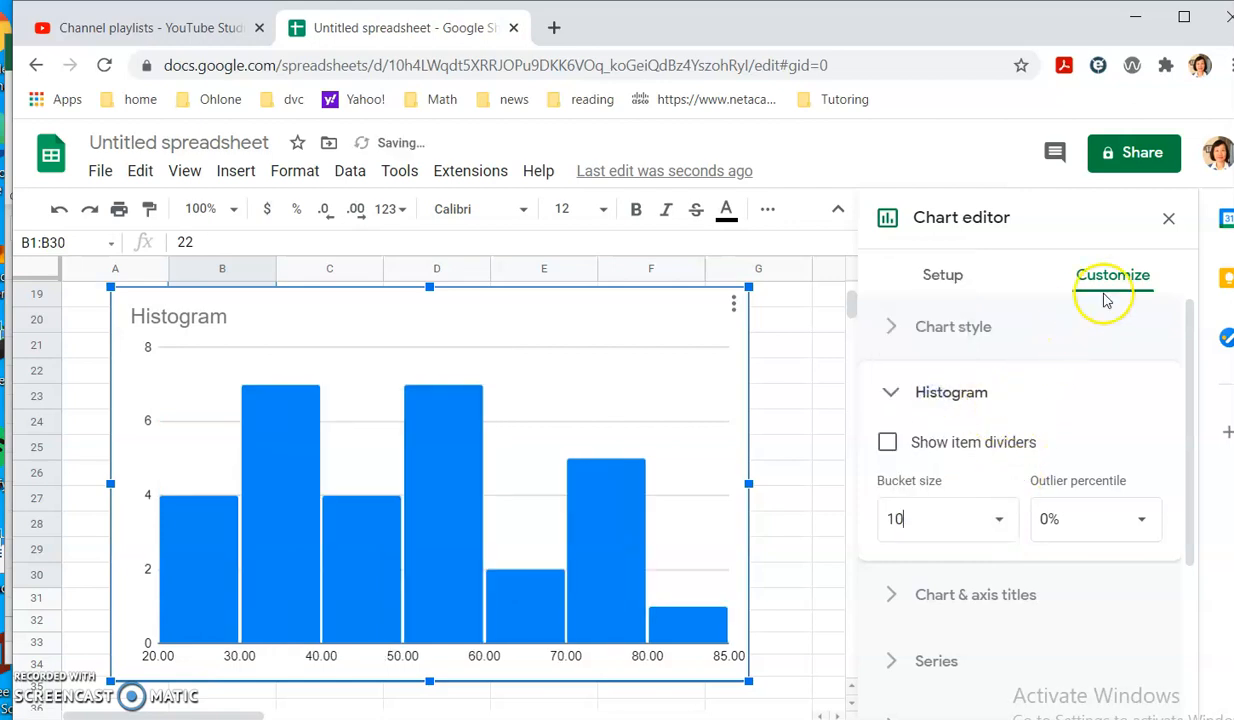
{"action": "scroll", "coordinate": [1018, 480], "scroll_direction": "down", "scroll_amount": 1}
{"action": "scroll", "coordinate": [1018, 485], "scroll_direction": "down", "scroll_amount": 1}
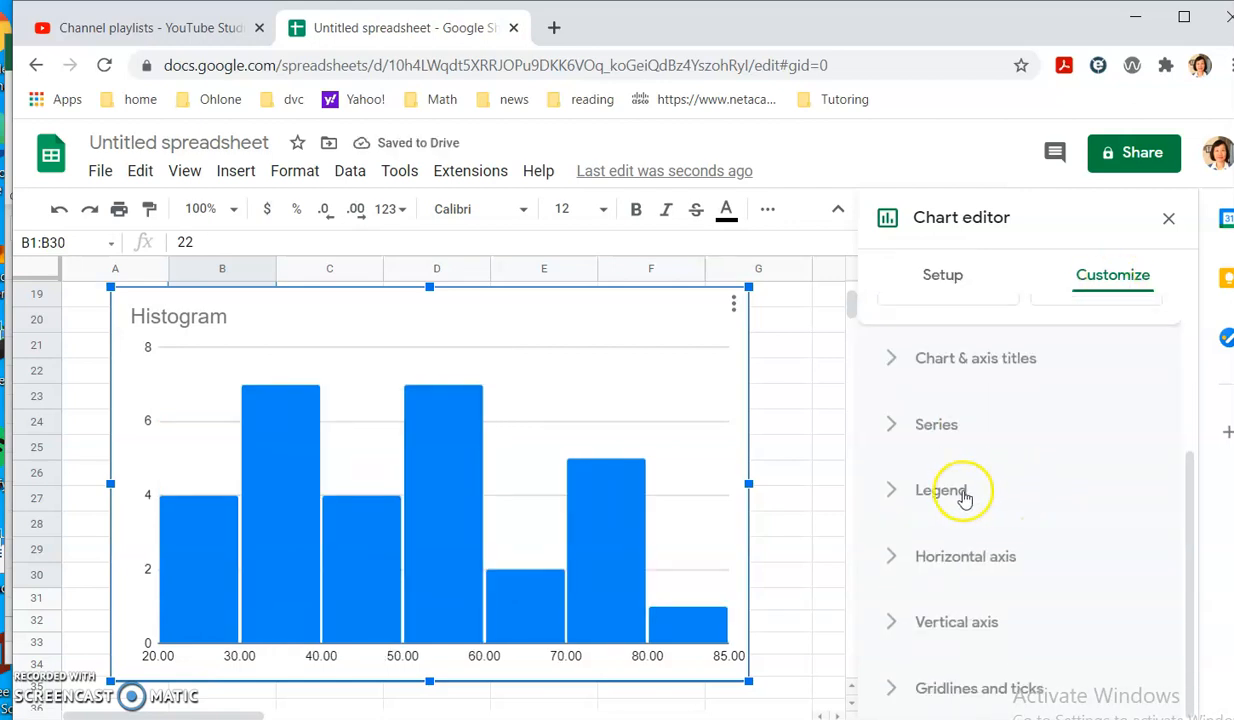
Set the horizontal axis minimum to 20, after briefly trying 21.
{"action": "scroll", "coordinate": [975, 560], "scroll_direction": "down", "scroll_amount": 1}
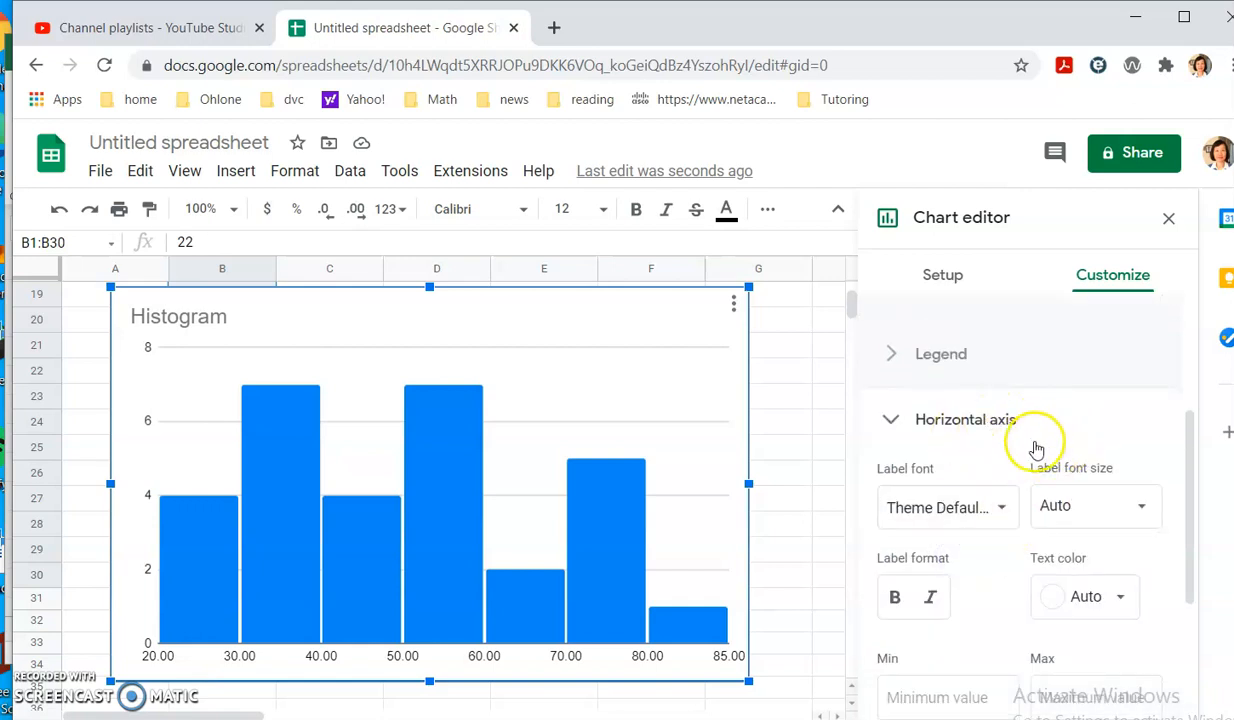
{"action": "scroll", "coordinate": [1036, 449], "scroll_direction": "down", "scroll_amount": 3}
{"action": "left_click", "coordinate": [925, 486]}
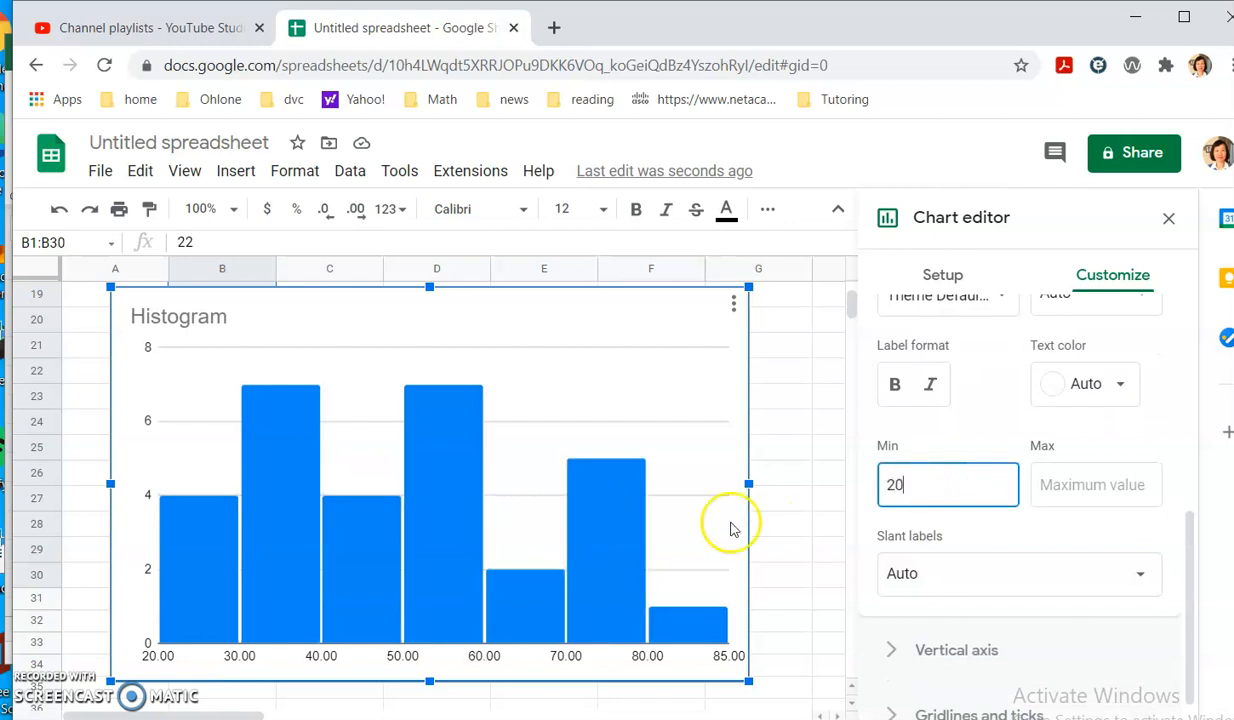
{"action": "scroll", "coordinate": [955, 492], "scroll_direction": "down", "scroll_amount": 1}
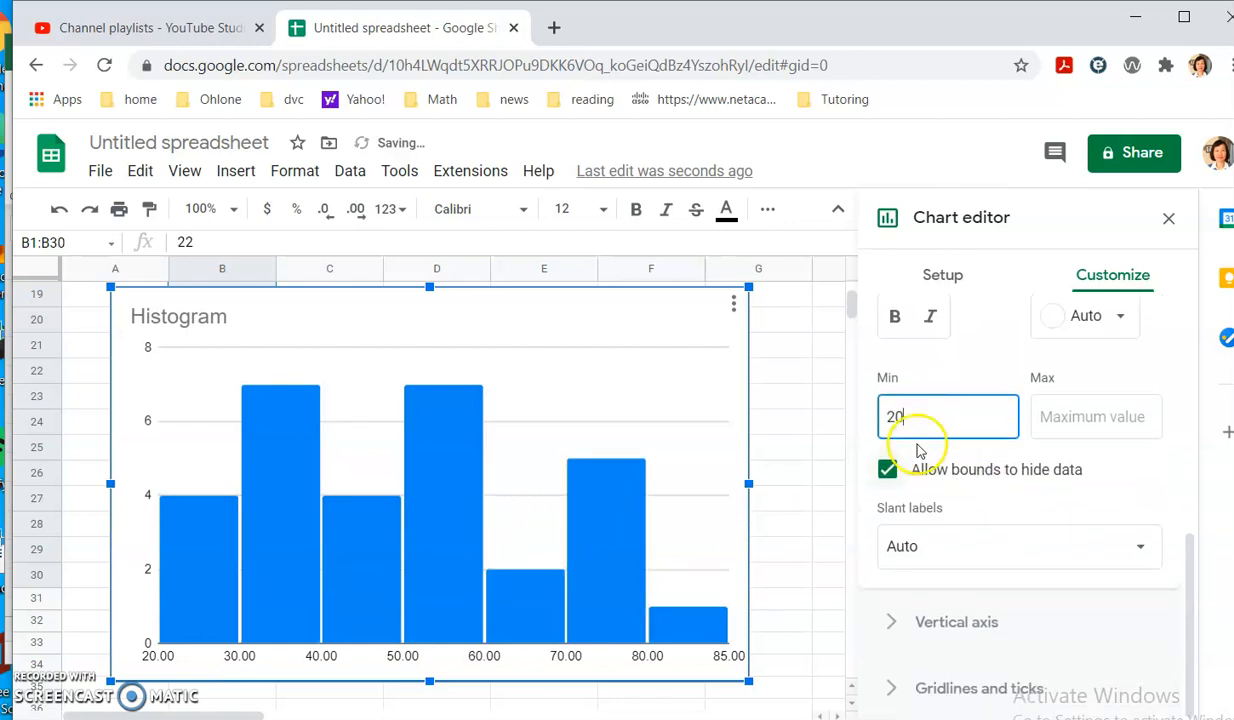
{"action": "left_click", "coordinate": [904, 418]}
{"action": "type", "text": "1"}
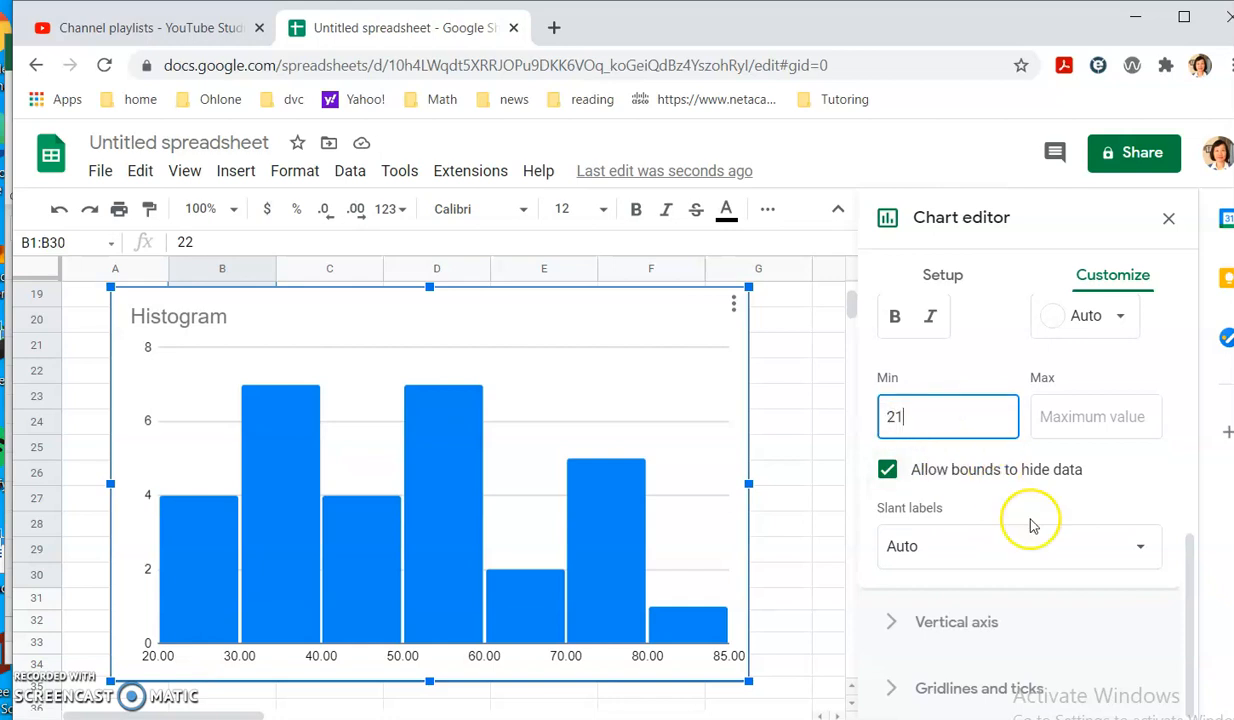
{"action": "left_click", "coordinate": [1016, 510]}
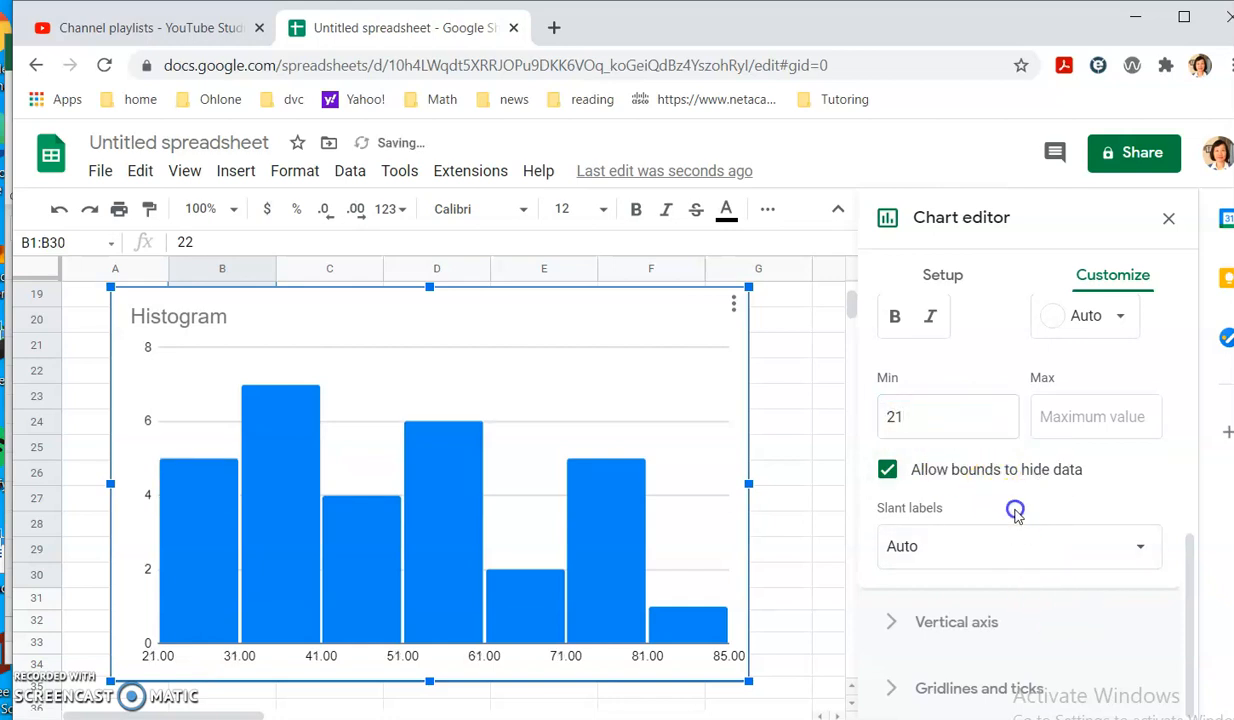
{"action": "scroll", "coordinate": [940, 422], "scroll_direction": "up", "scroll_amount": 1}
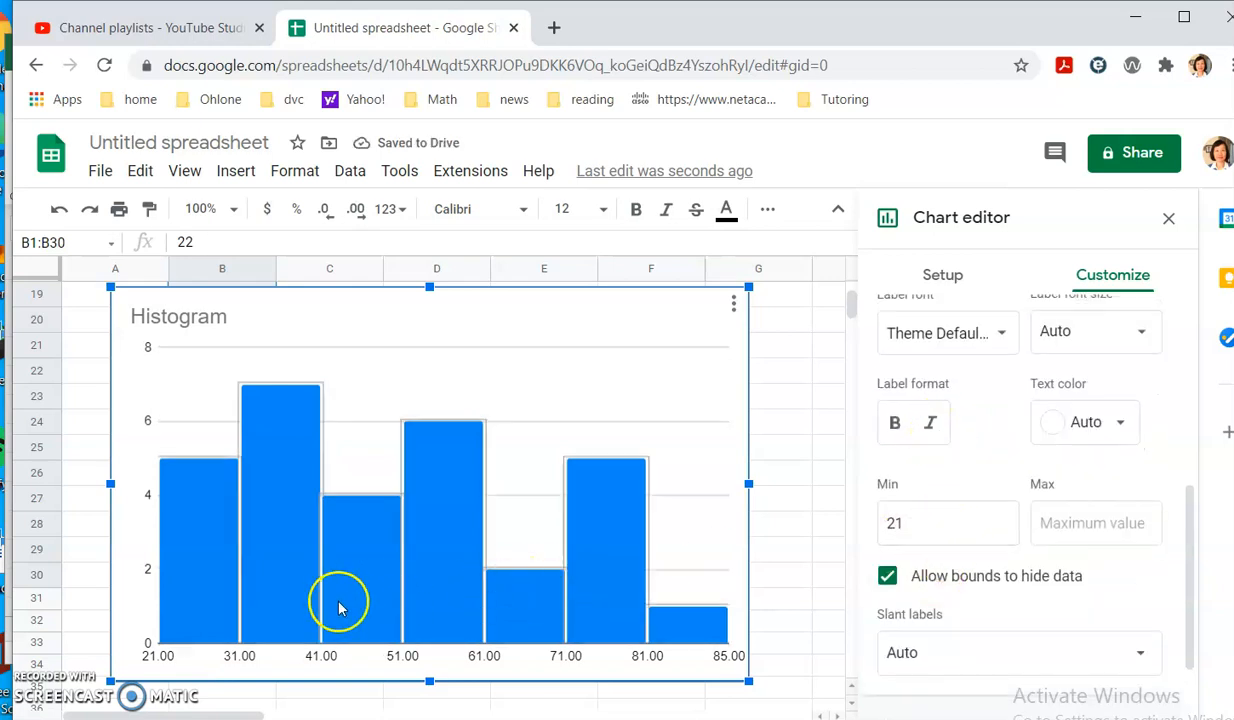
{"action": "left_click_drag", "start_coordinate": [913, 528], "coordinate": [860, 533]}
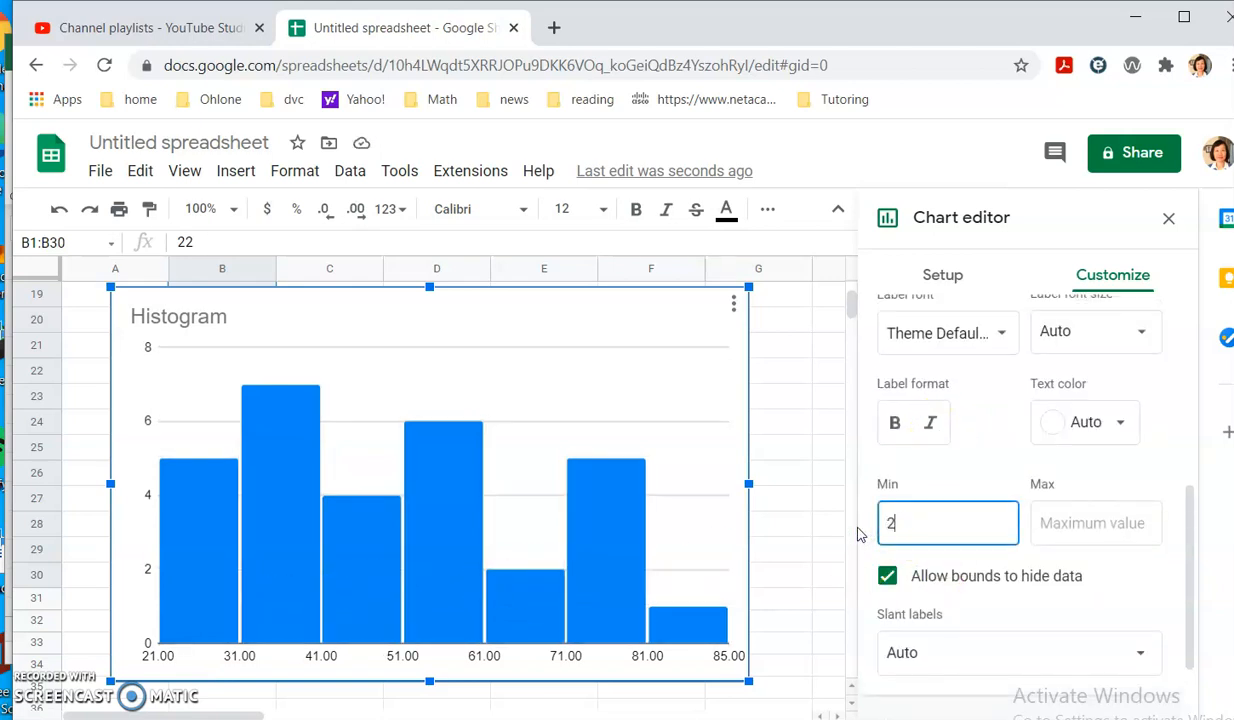
{"action": "type", "text": "20"}
{"action": "scroll", "coordinate": [945, 490], "scroll_direction": "up", "scroll_amount": 2}
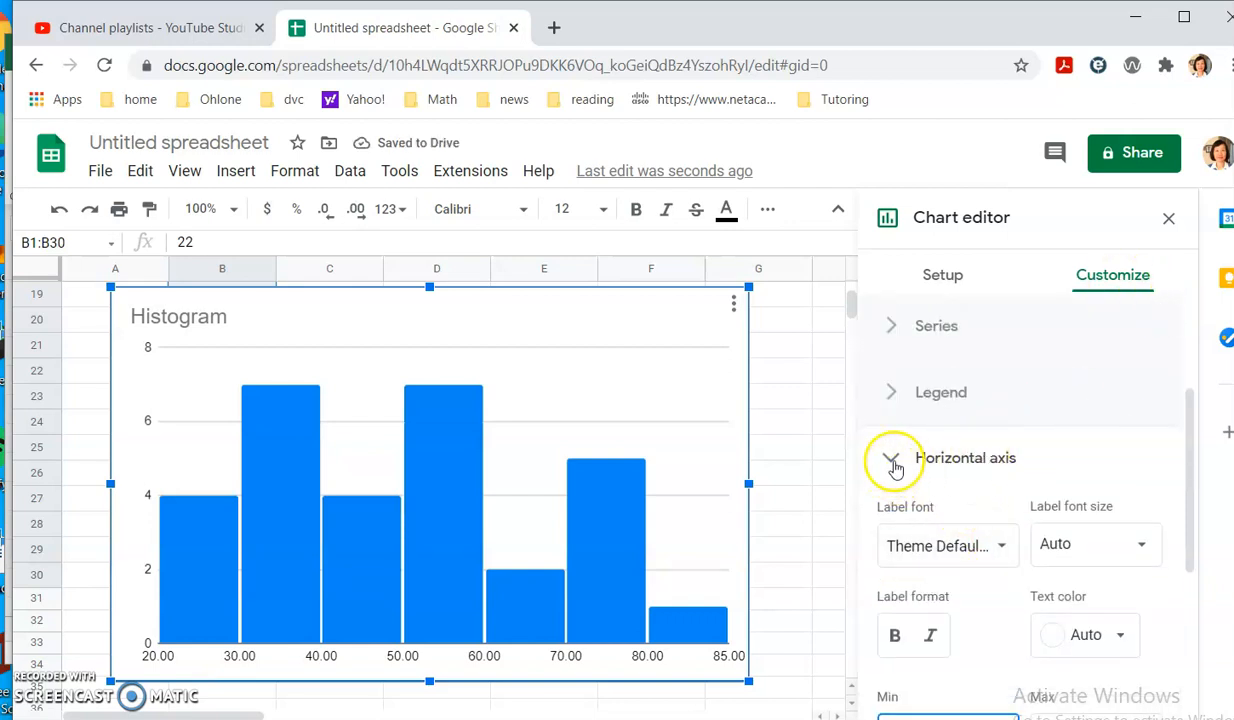
{"action": "scroll", "coordinate": [1082, 444], "scroll_direction": "up", "scroll_amount": 2}
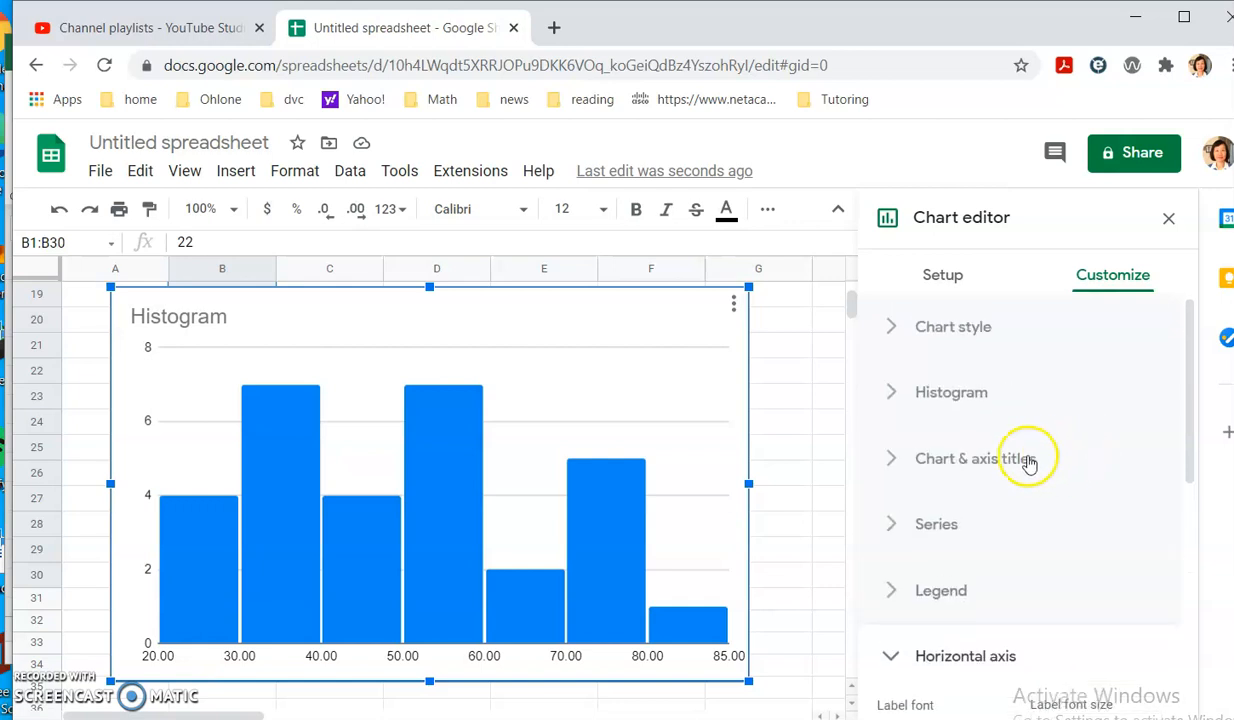
{"action": "left_click", "coordinate": [886, 463]}
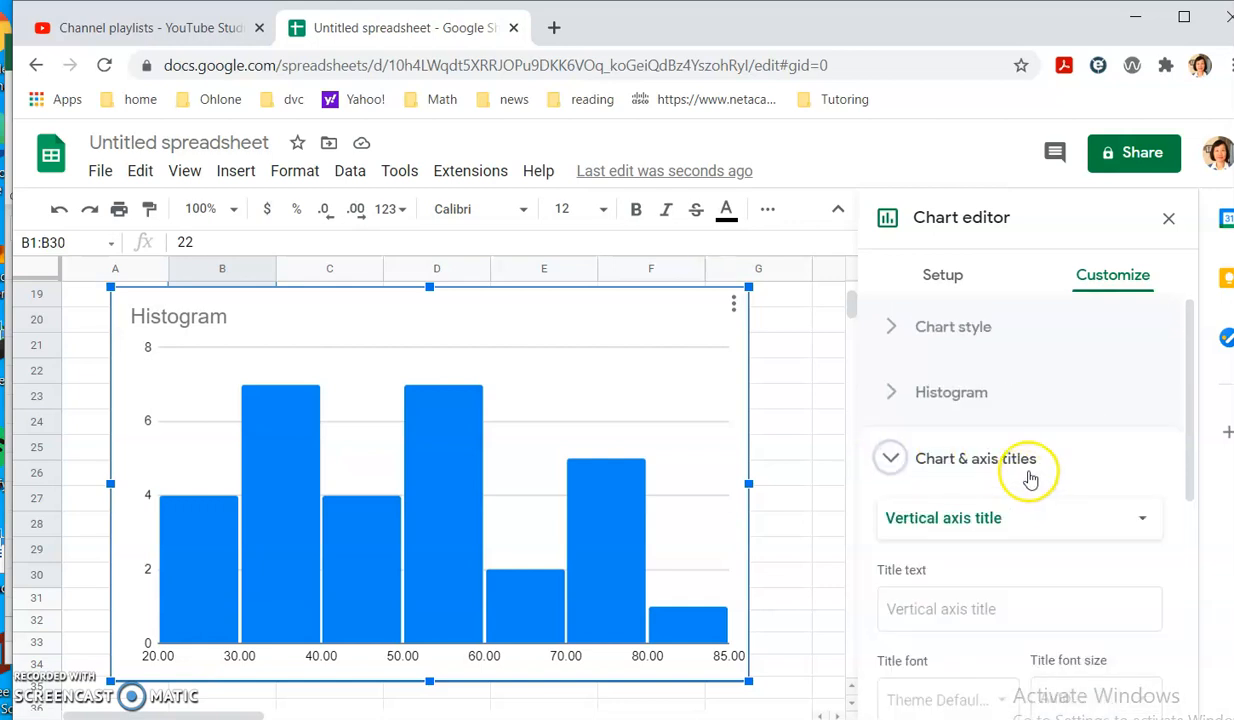
{"action": "left_click", "coordinate": [1143, 521]}
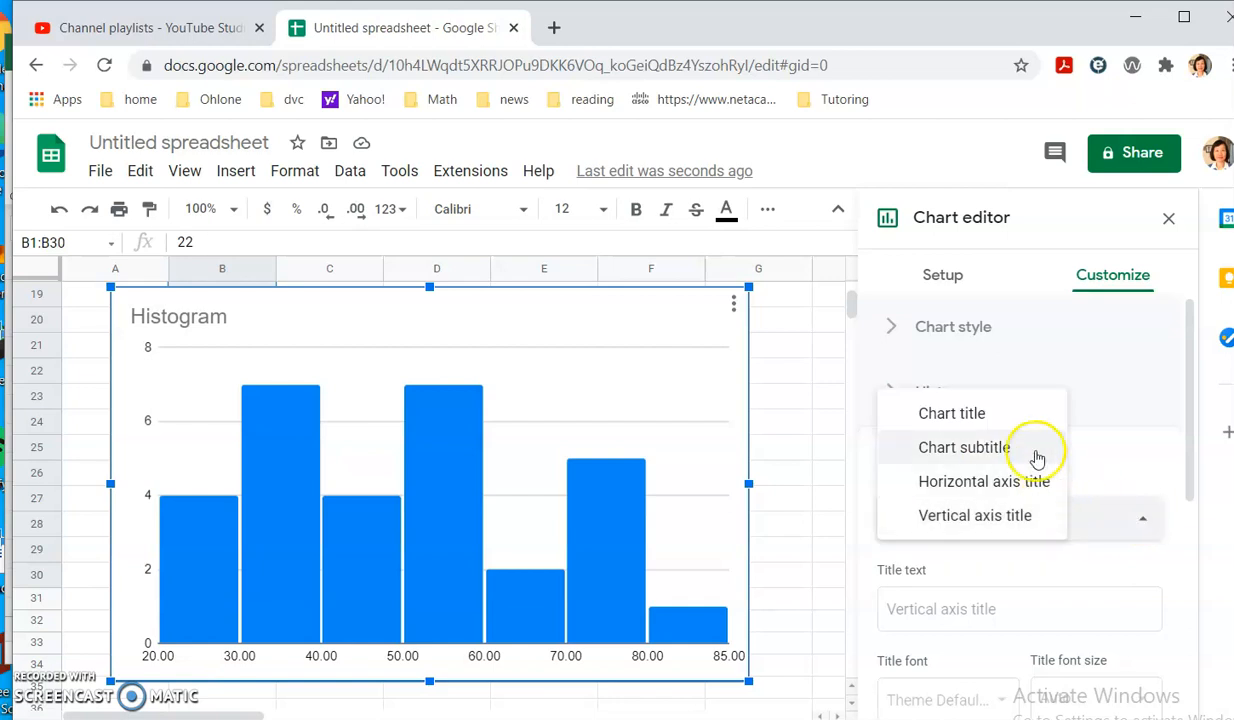
{"action": "left_click", "coordinate": [1124, 430]}
{"action": "left_click", "coordinate": [1125, 430]}
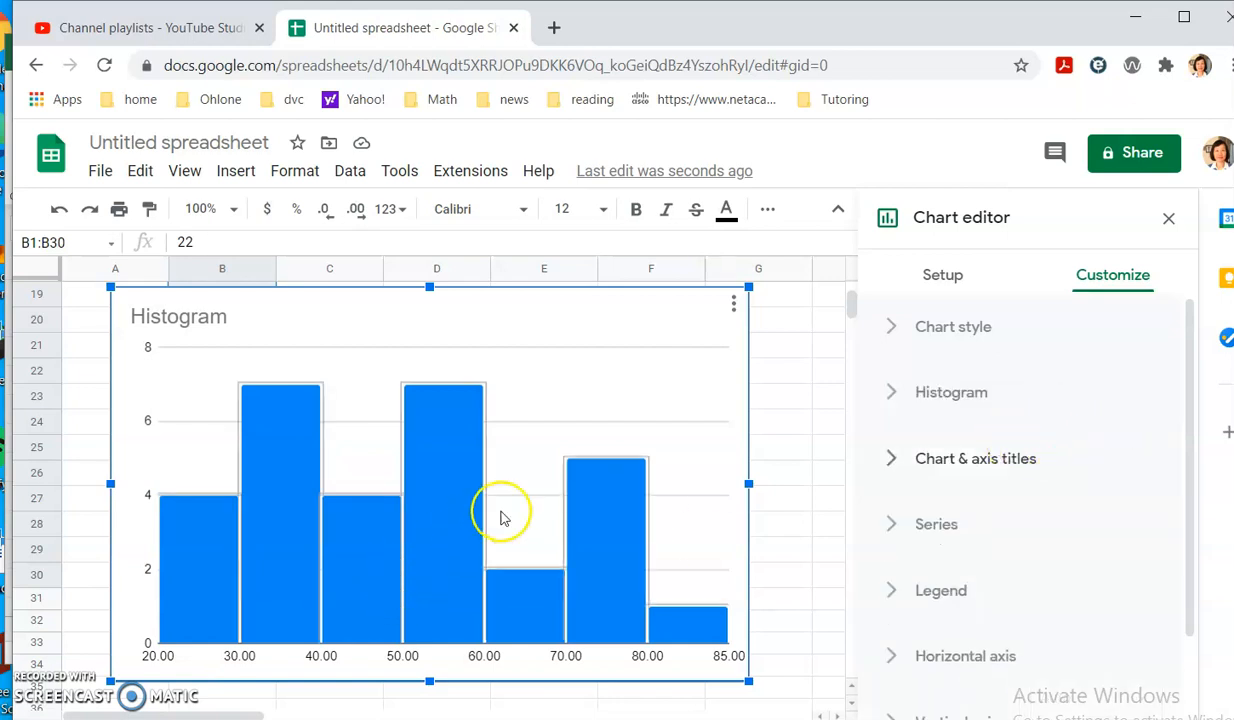
{"action": "key", "text": "alt+Tab"}
{"action": "key", "text": "alt+Tab"}
{"action": "scroll", "coordinate": [503, 447], "scroll_direction": "up", "scroll_amount": 2}
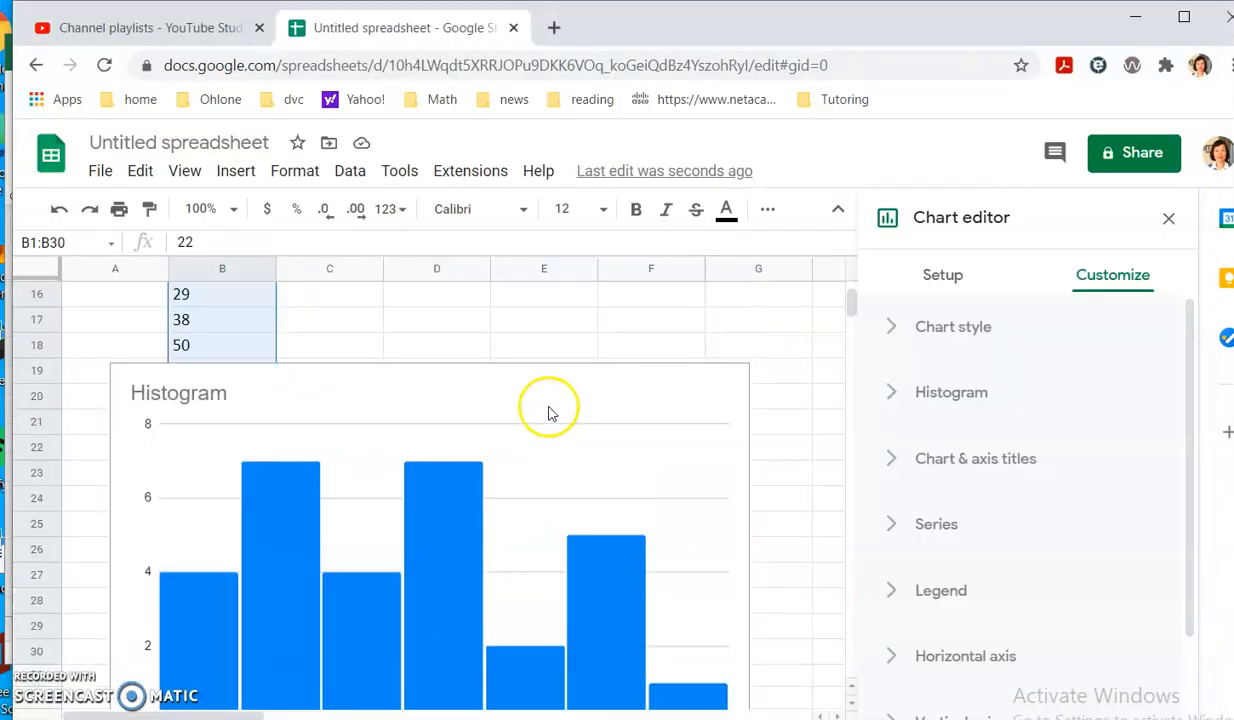
{"action": "scroll", "coordinate": [559, 485], "scroll_direction": "down", "scroll_amount": 2}
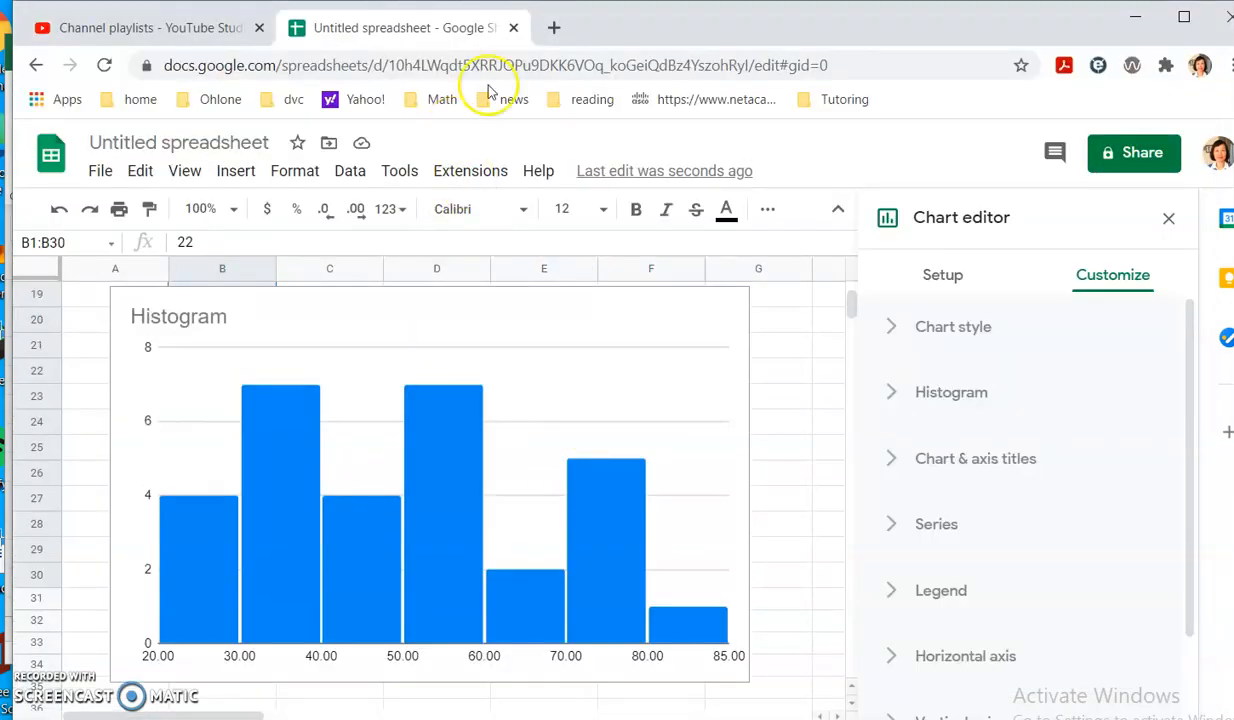